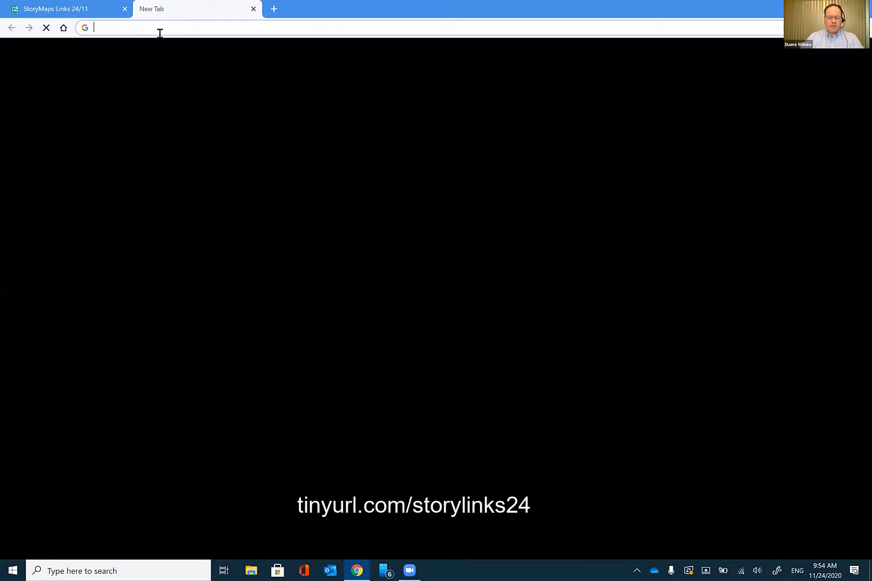
# Step: Go to storymaps.arcgis.com and sign in to ArcGIS StoryMaps with the Google account
pyautogui.write('storymaps.arcgis.com')
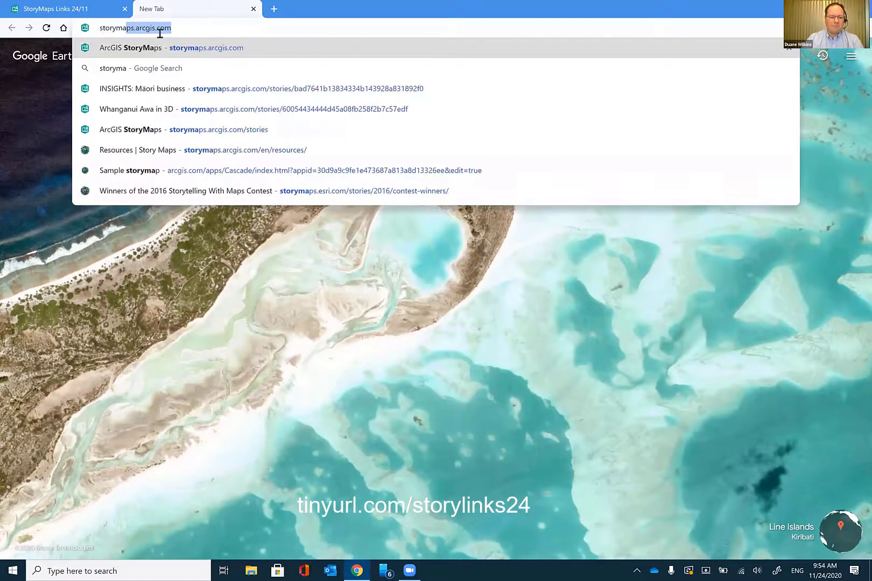
pyautogui.press('Return')
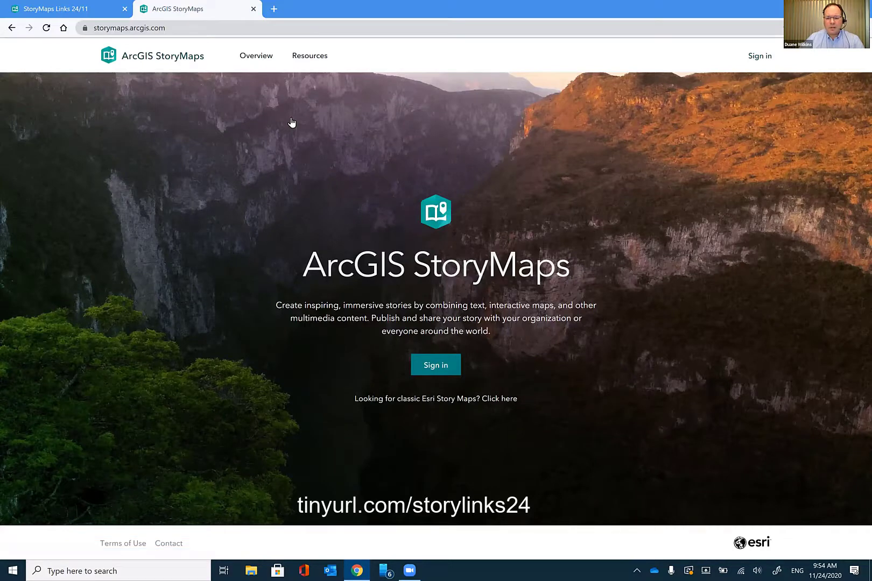
pyautogui.click(436, 368)
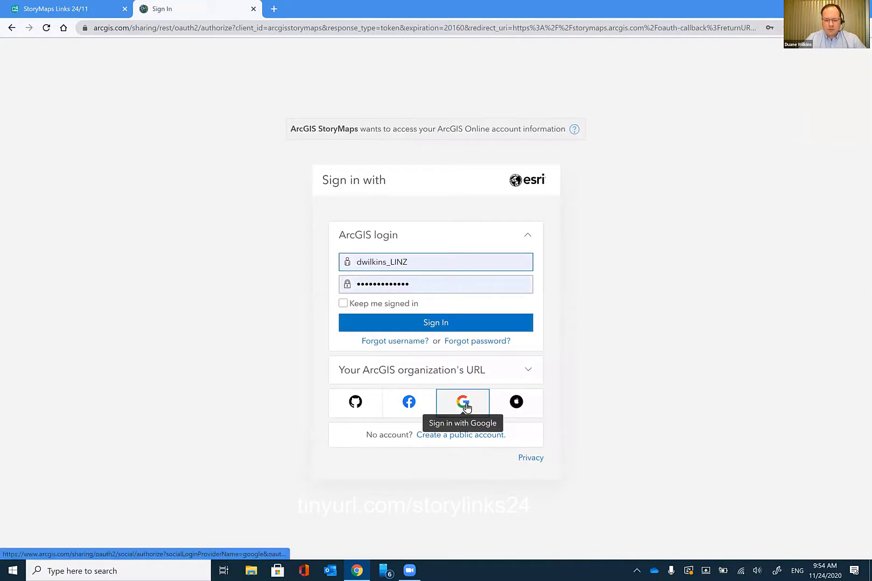
pyautogui.click(468, 410)
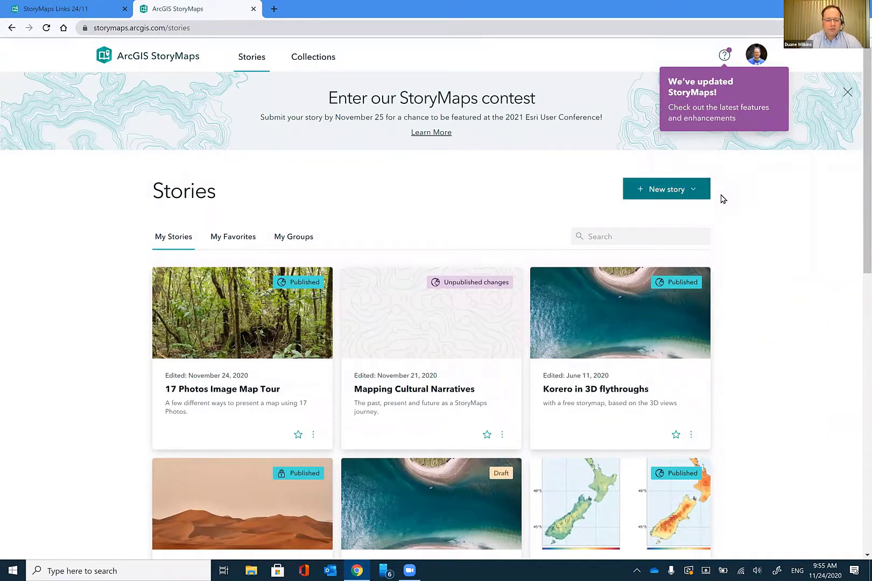
# Step: Create a new story and title it "My First StoryMap"
pyautogui.click(651, 189)
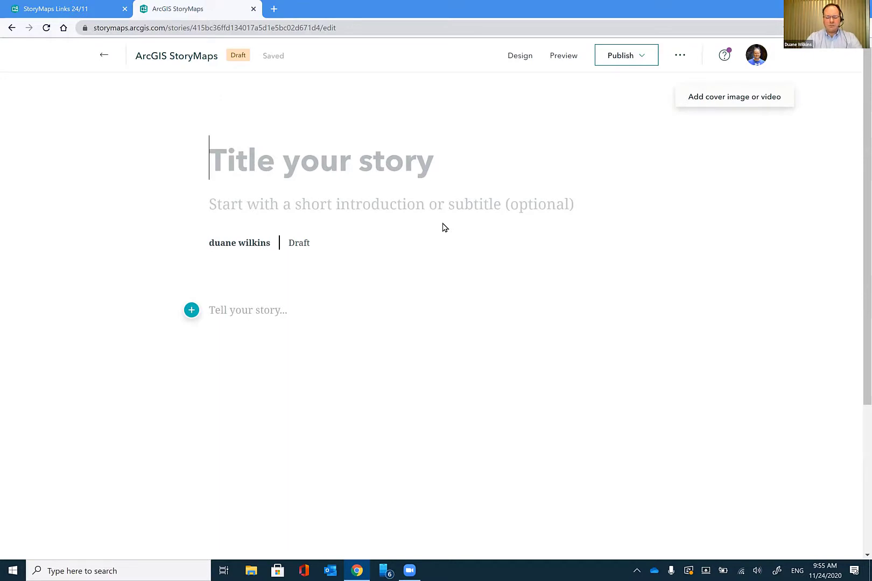
pyautogui.write('My First ')
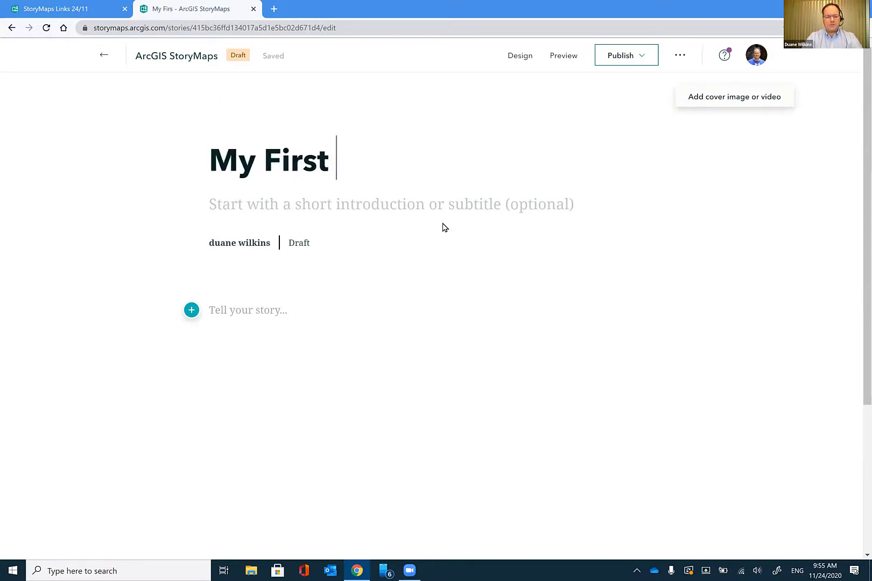
pyautogui.write('StoryMap')
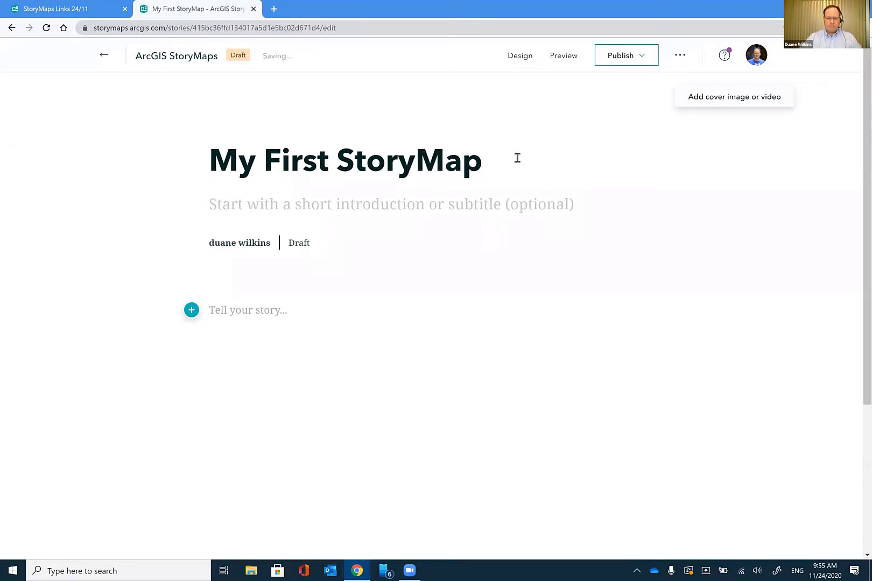
pyautogui.moveTo(516, 158); pyautogui.dragTo(207, 186)
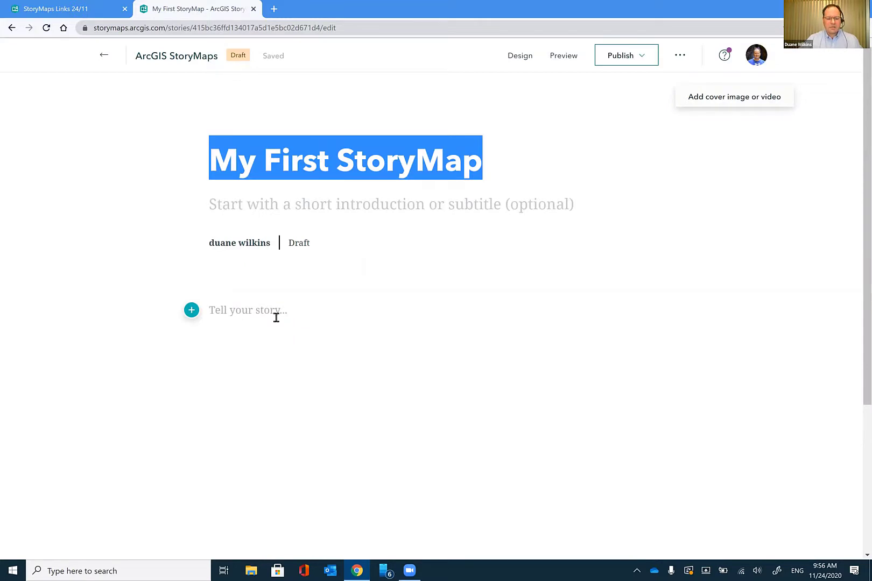
# Step: Enter "And this is how we can use this tool." as the story's subtitle
pyautogui.click(327, 207)
pyautogui.write('Add an')
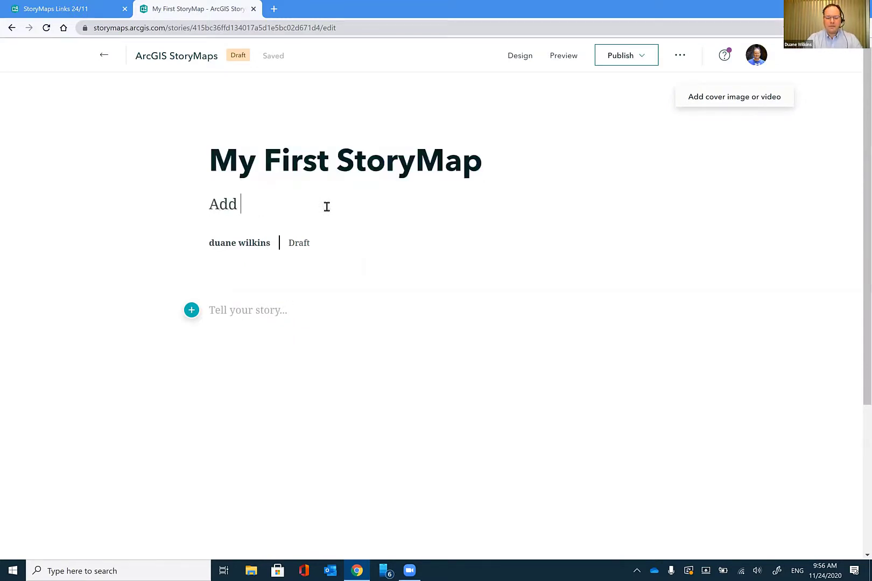
pyautogui.press('BackSpace')
pyautogui.press('BackSpace')
pyautogui.press('BackSpace')
pyautogui.press('BackSpace')
pyautogui.press('BackSpace')
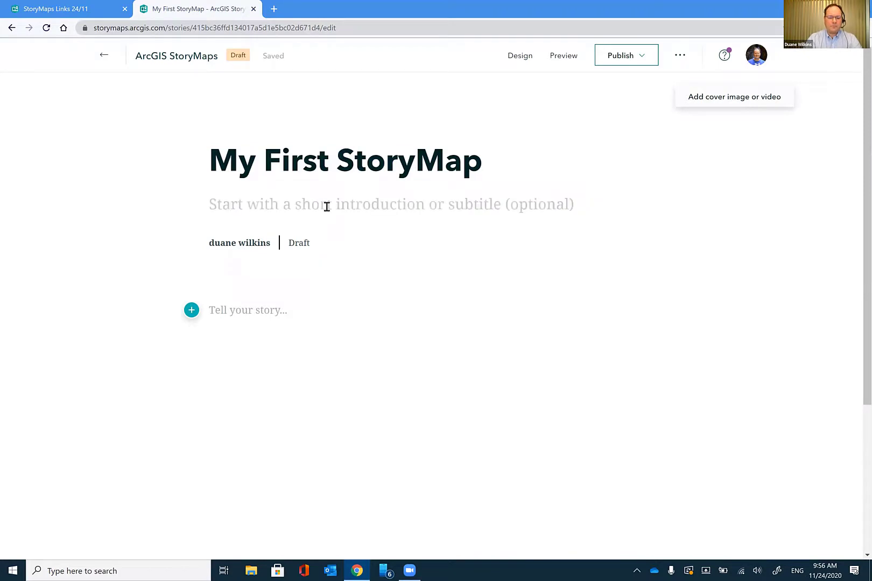
pyautogui.write('And this is ')
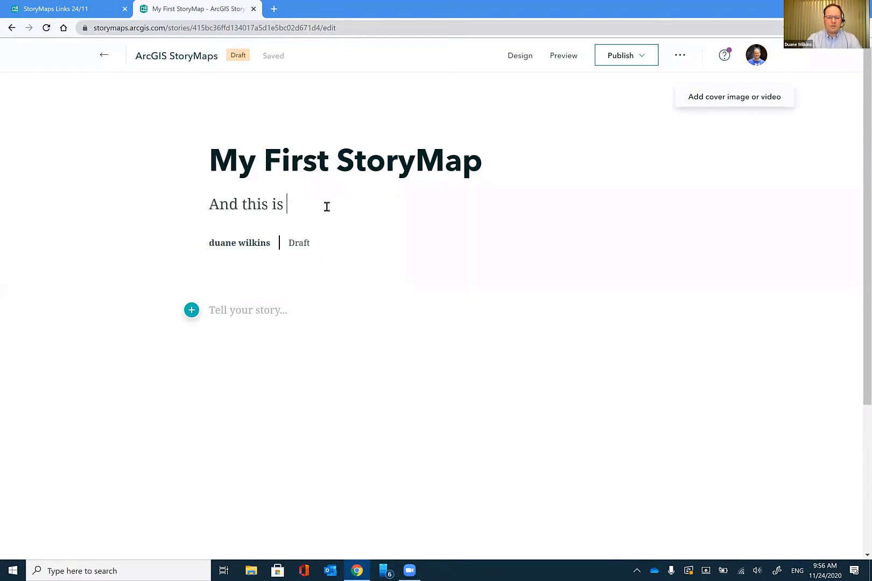
pyautogui.write('how we ')
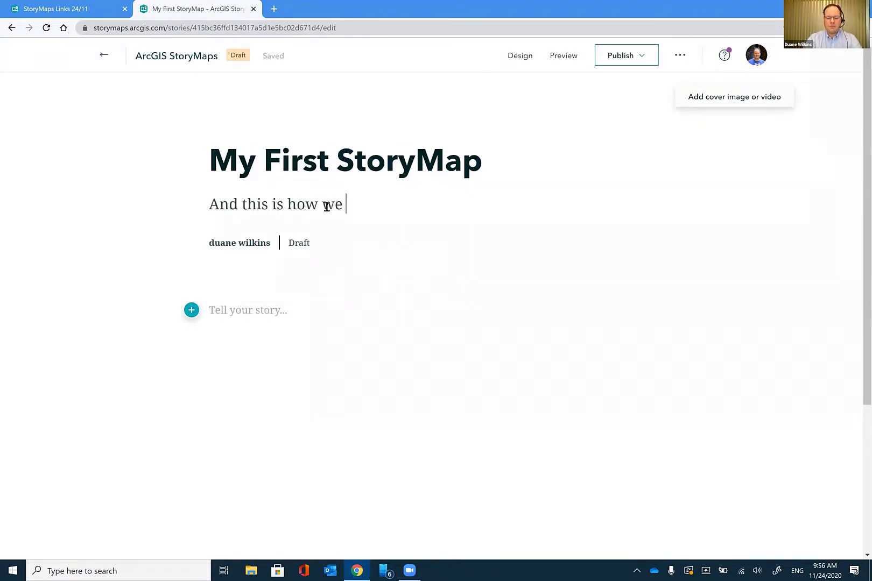
pyautogui.write('can use this tool.')
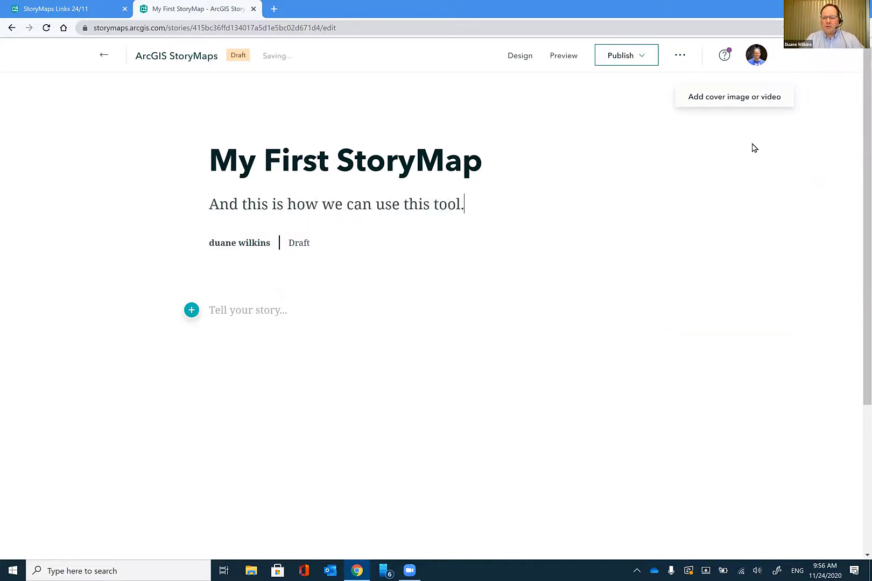
# Step: Upload the townscape photo with the river and marina from the computer as the story's cover image
pyautogui.click(716, 101)
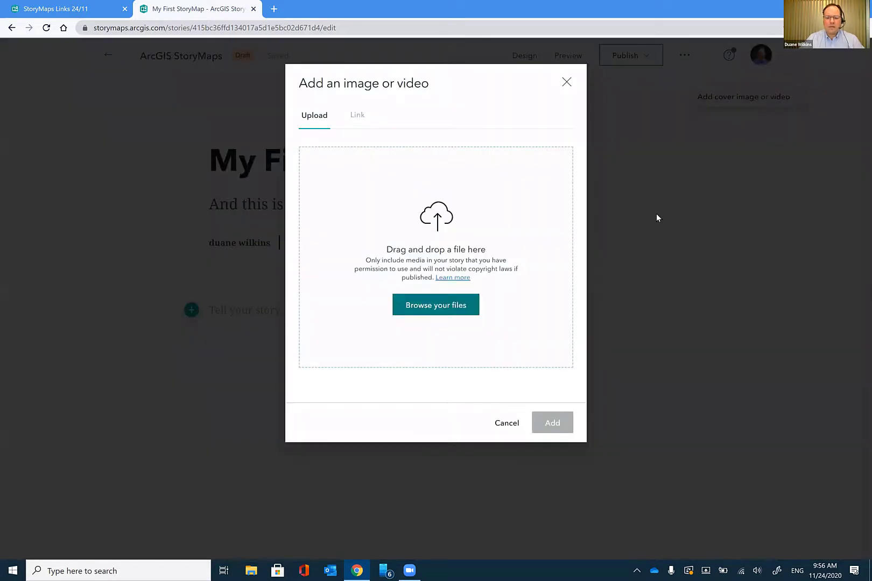
pyautogui.click(433, 308)
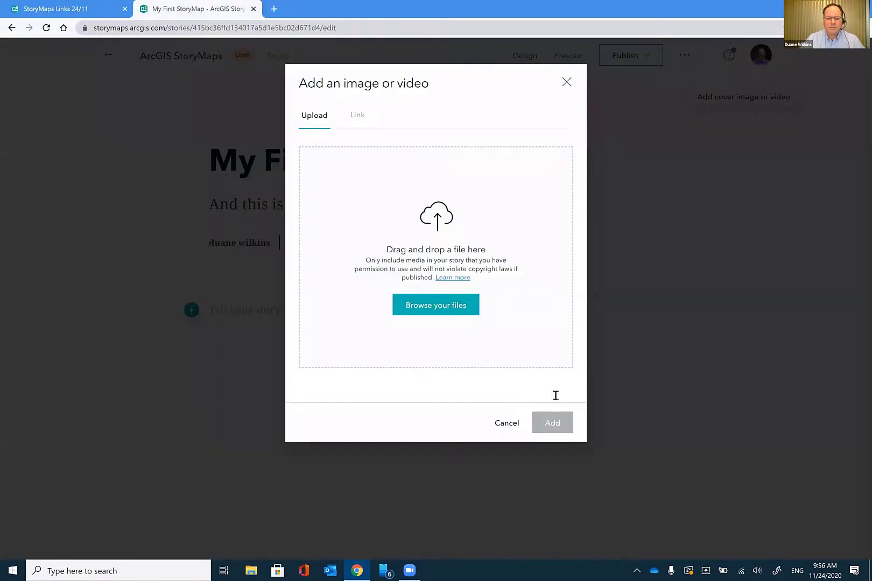
pyautogui.click(552, 421)
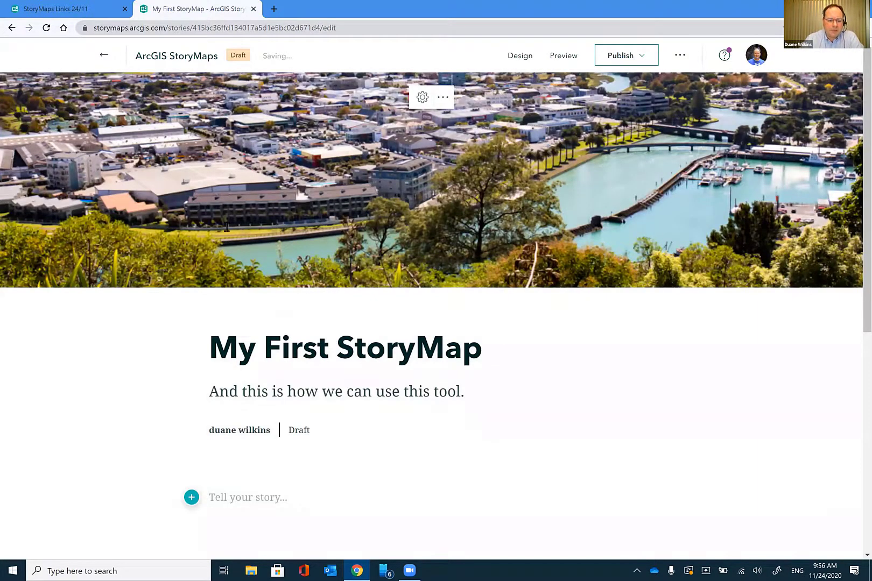
# Step: Write "This where you start telling the story." as the first body paragraph and start a new line below it
pyautogui.scroll(-5, 228, 224)
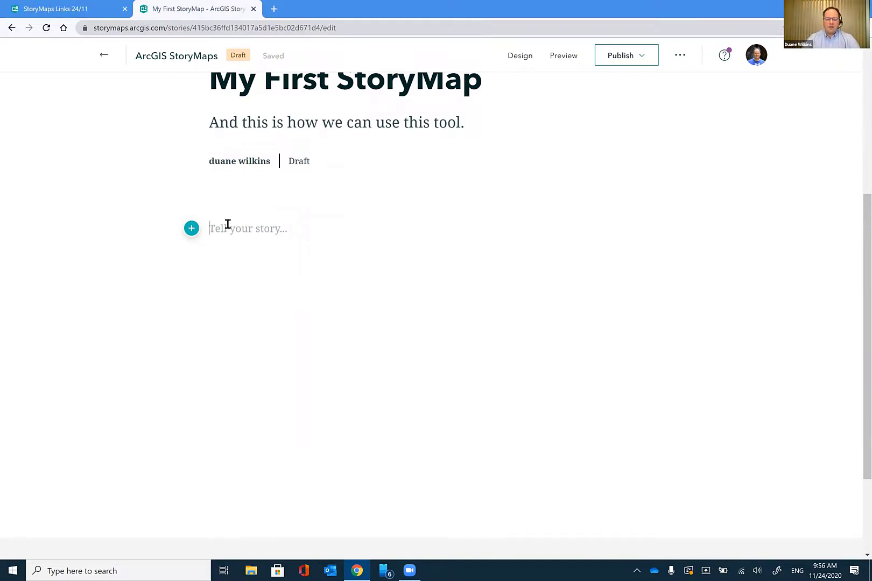
pyautogui.write('This')
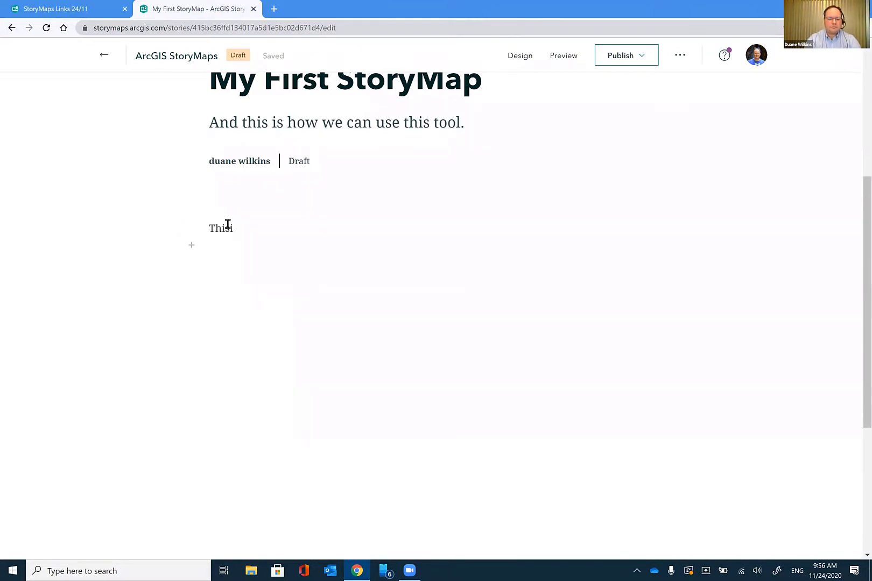
pyautogui.write('s where you')
pyautogui.press('Home')
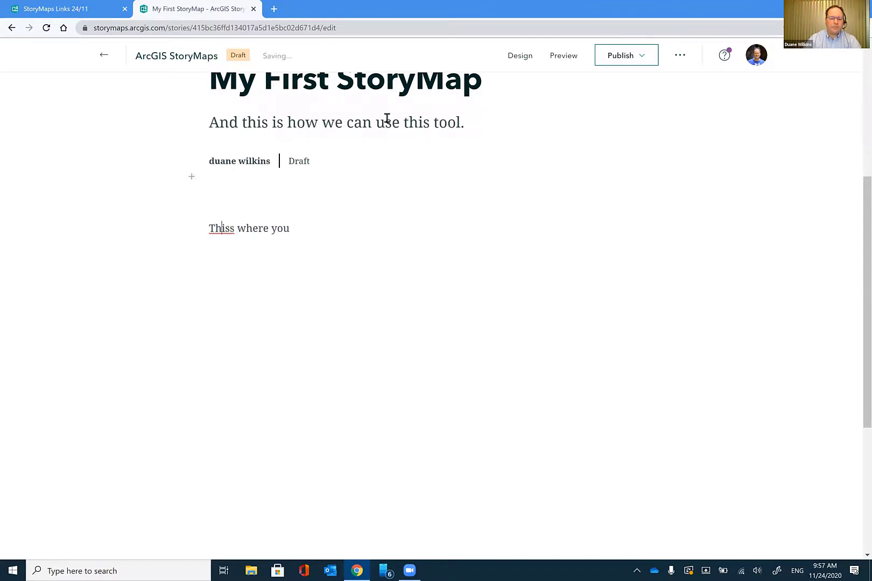
pyautogui.press('Delete')
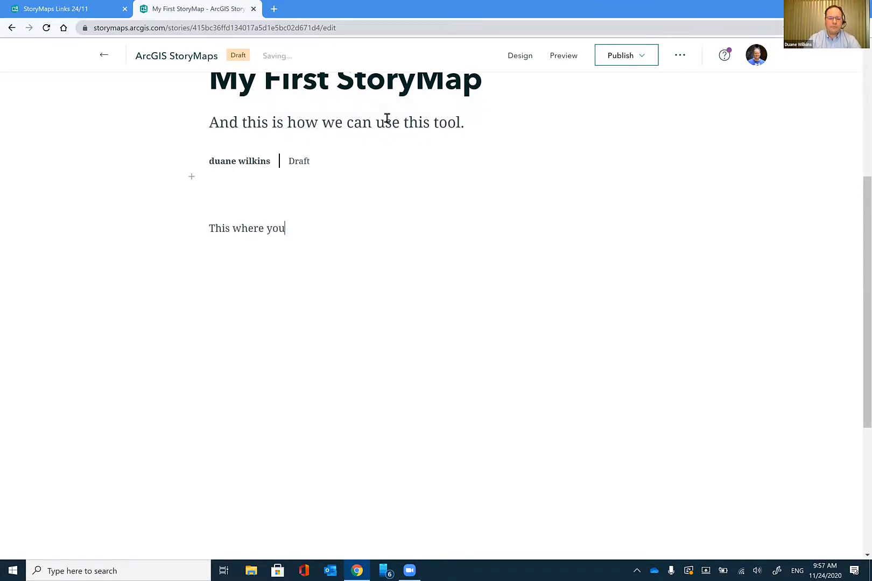
pyautogui.write('start te')
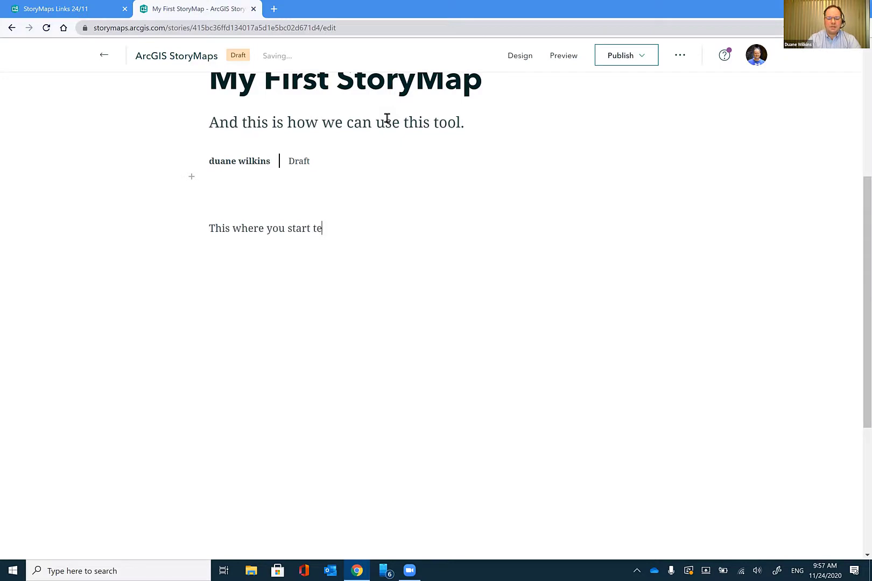
pyautogui.write('lling the story')
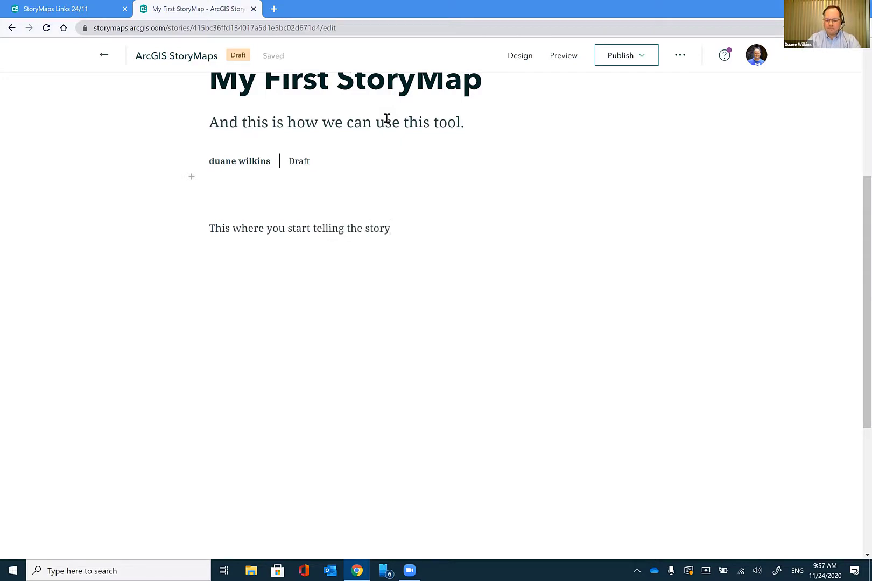
pyautogui.write('.')
pyautogui.press('Return')
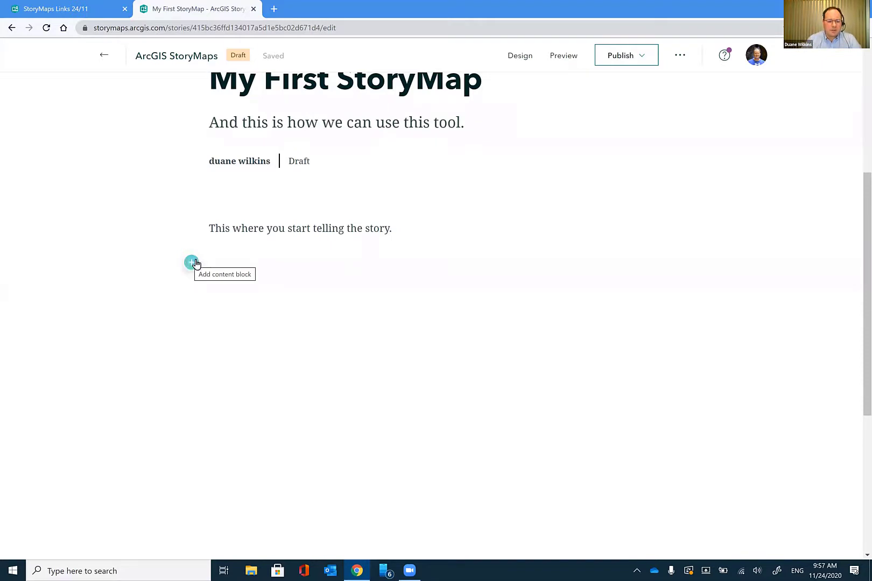
# Step: Examine the content block types available for the story and the reference material on the StoryMaps Links 24/11 page
pyautogui.click(191, 264)
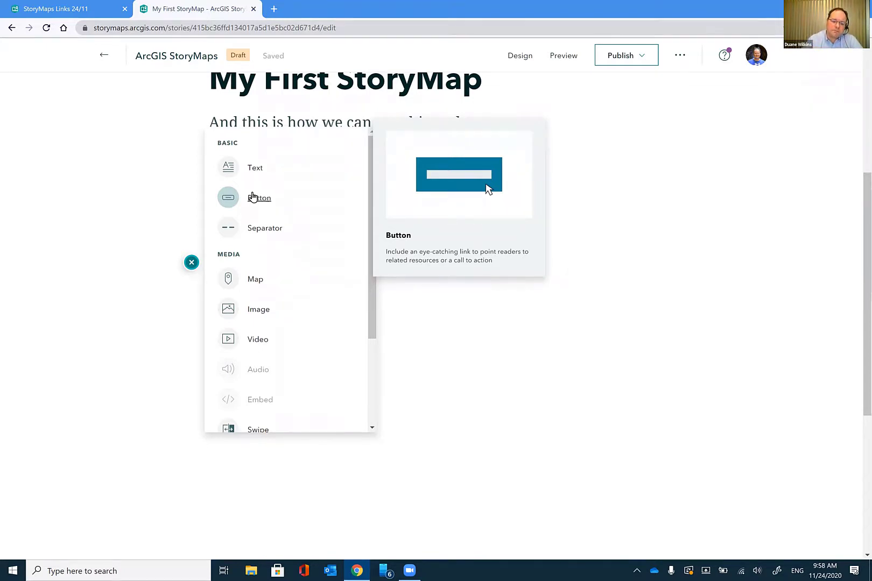
pyautogui.click(75, 10)
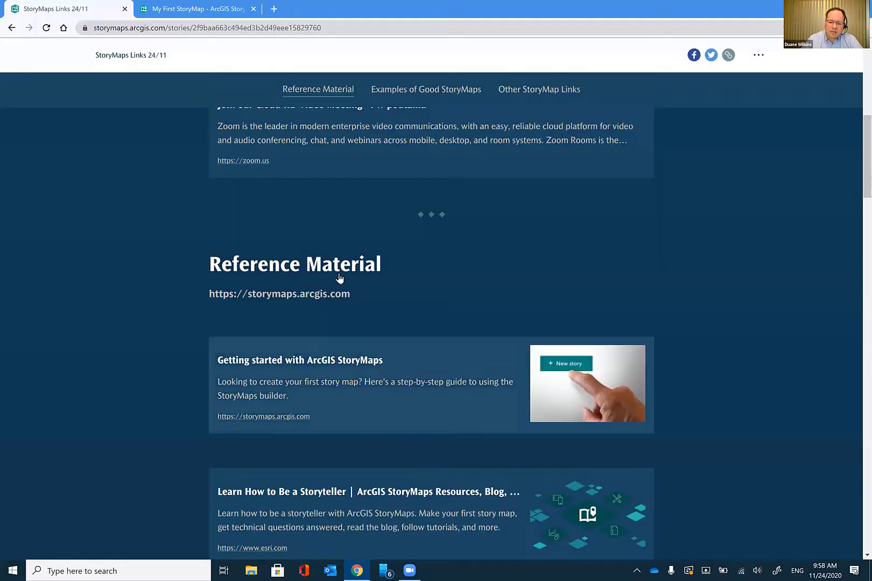
pyautogui.scroll(-5, 499, 311)
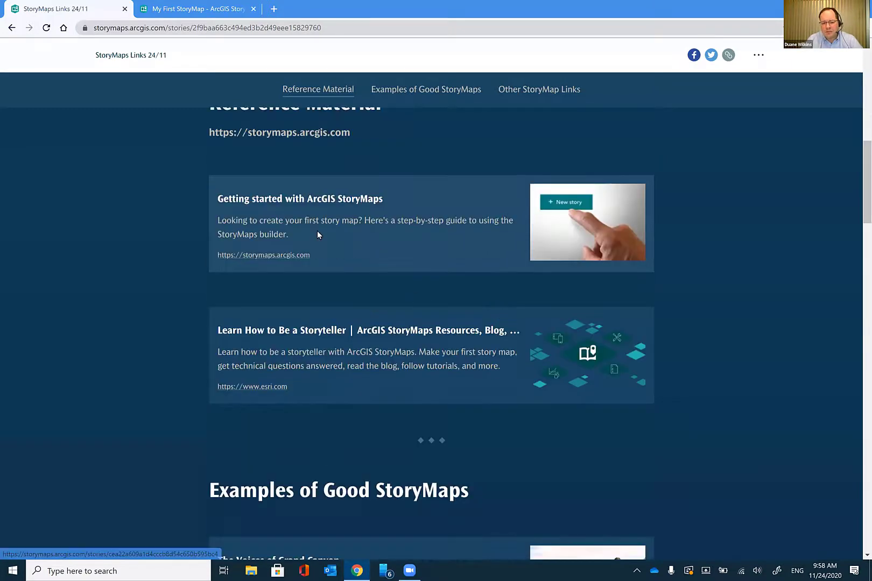
pyautogui.click(183, 7)
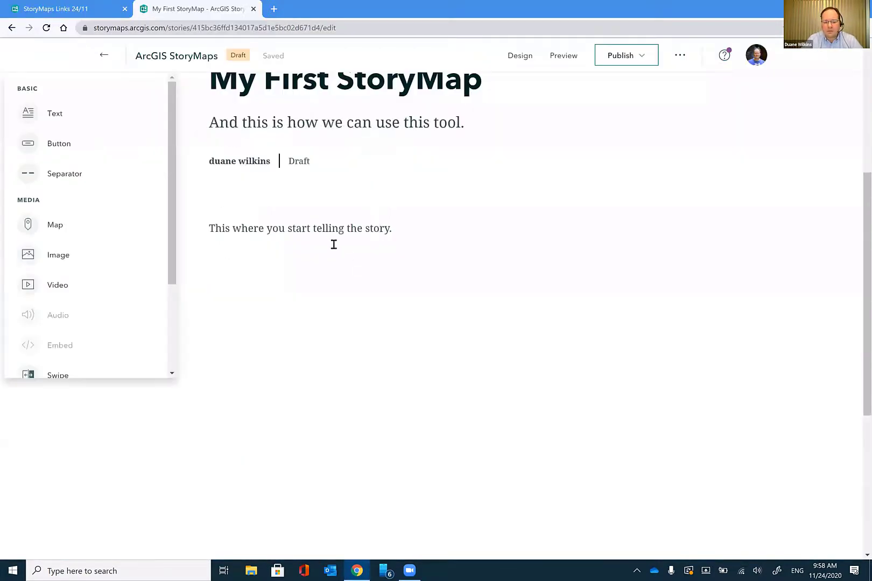
pyautogui.click(442, 253)
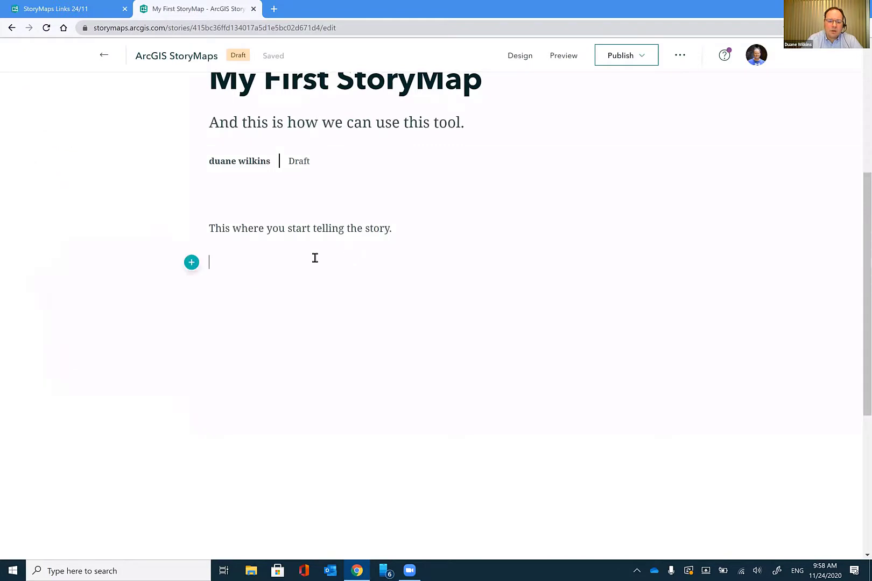
pyautogui.click(194, 267)
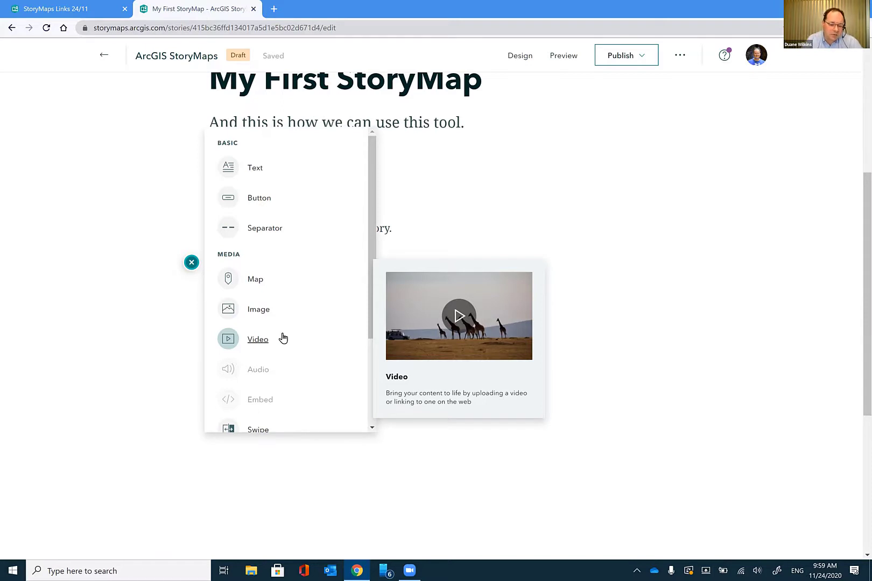
pyautogui.scroll(-1, 283, 339)
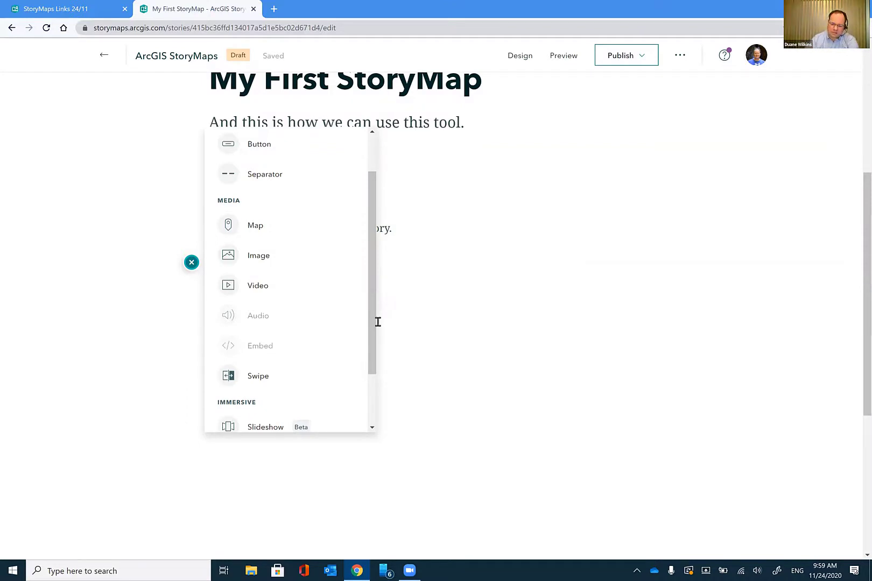
pyautogui.moveTo(256, 319)
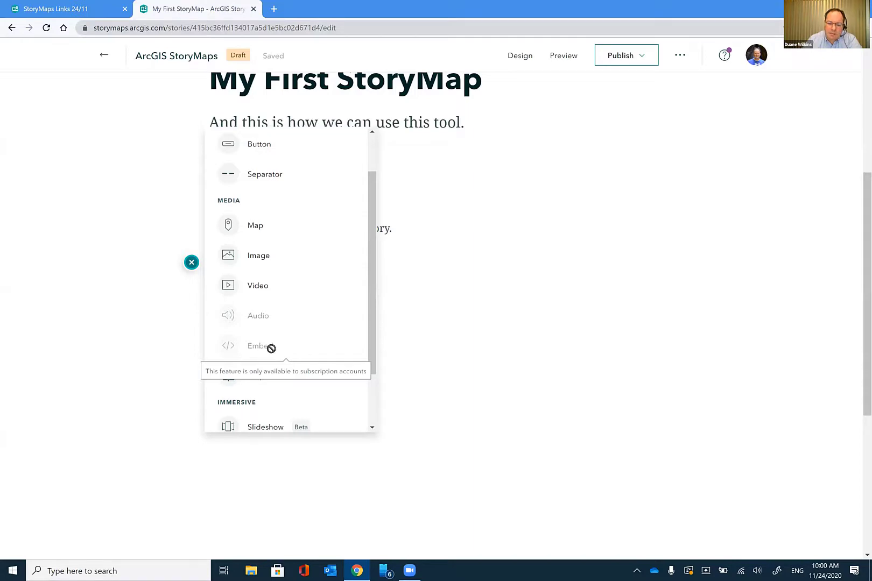
# Step: Look through the StoryMaps Links 24/11 page from its cover down through the reference material and the examples of good StoryMaps
pyautogui.click(67, 7)
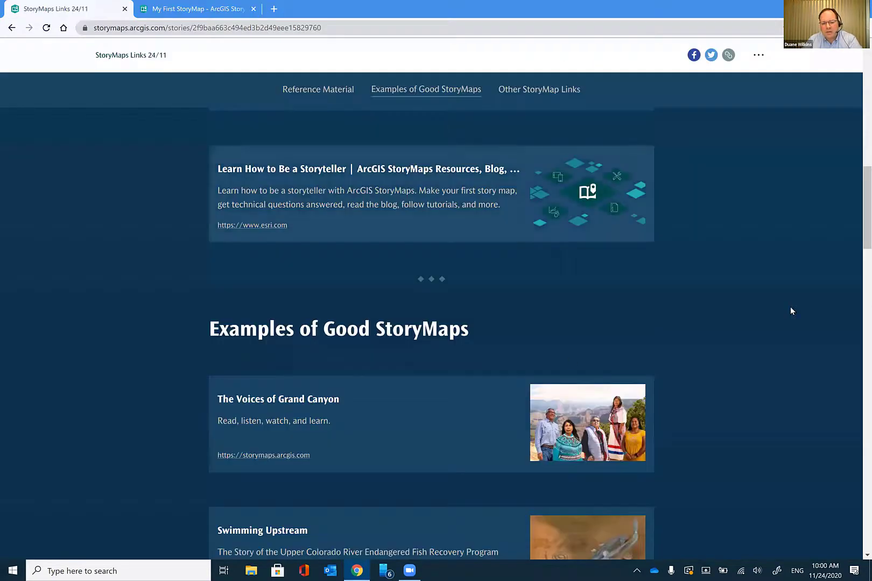
pyautogui.moveTo(868, 216); pyautogui.dragTo(867, 97)
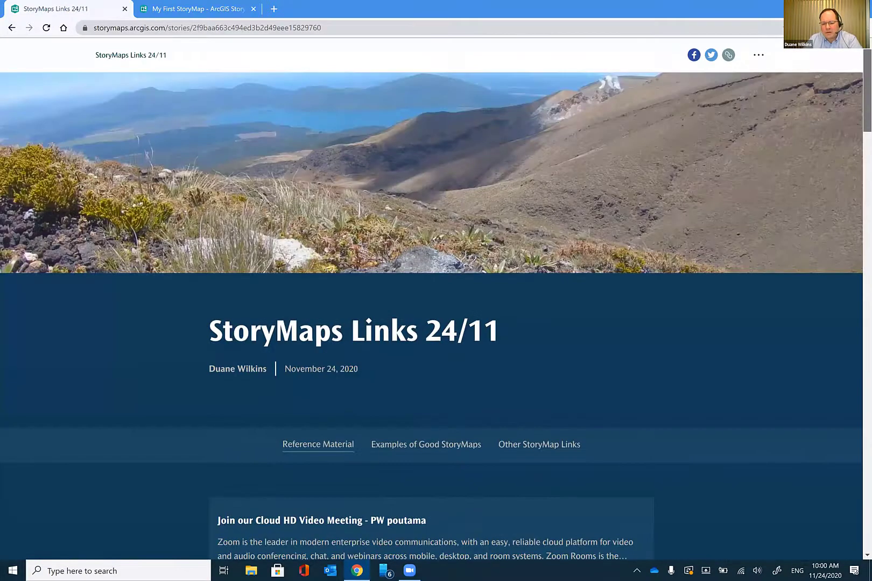
pyautogui.scroll(-10, 336, 253)
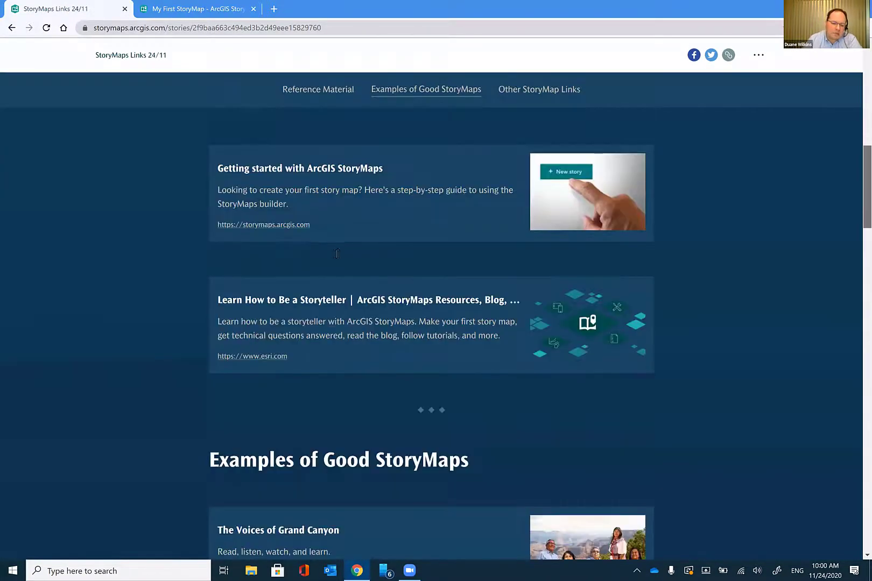
pyautogui.scroll(-11, 336, 253)
# Step: Return to the My First StoryMap draft and examine the media and immersive block types available below the first paragraph
pyautogui.click(197, 9)
pyautogui.click(193, 264)
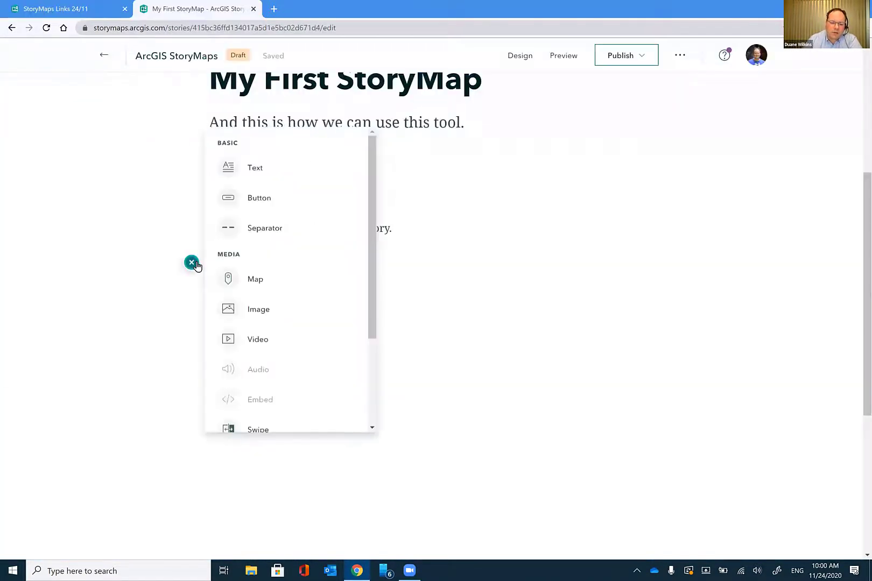
pyautogui.scroll(-1, 272, 298)
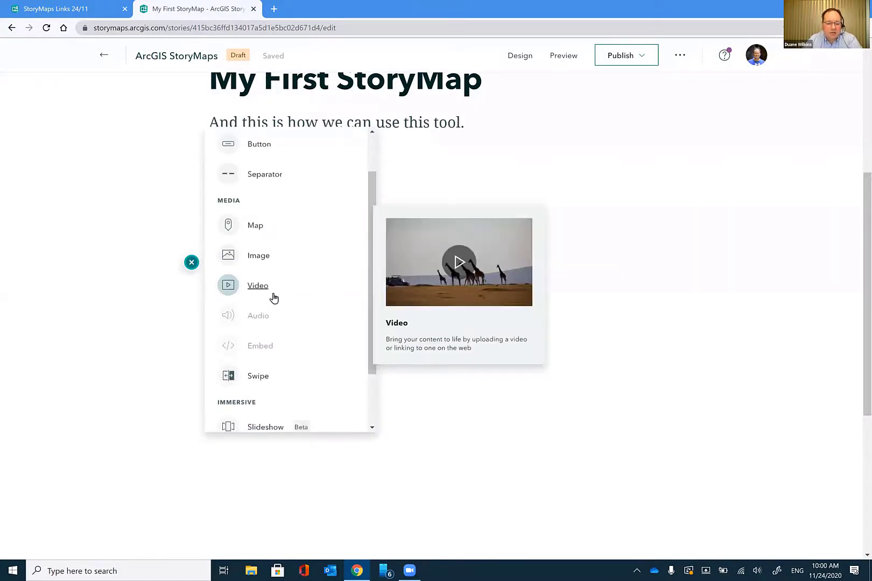
pyautogui.scroll(-1, 269, 315)
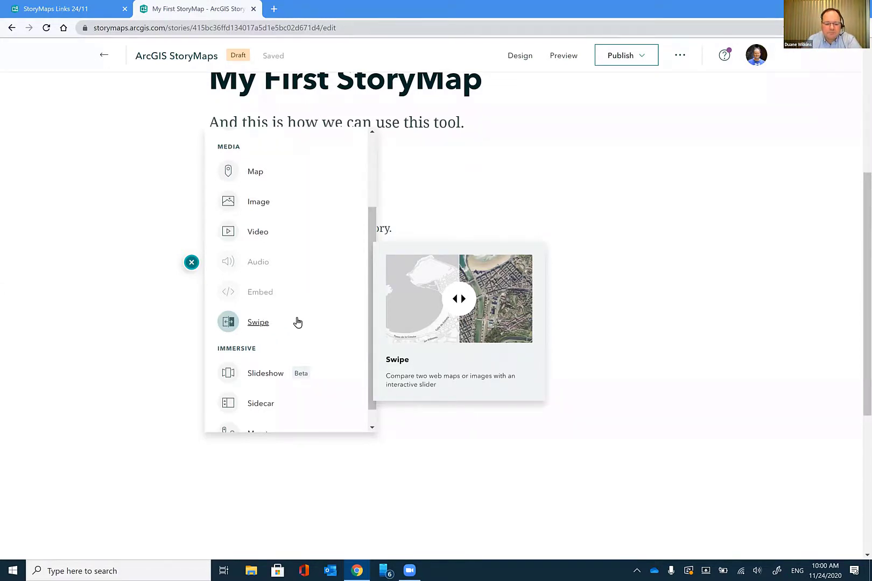
pyautogui.scroll(1, 301, 207)
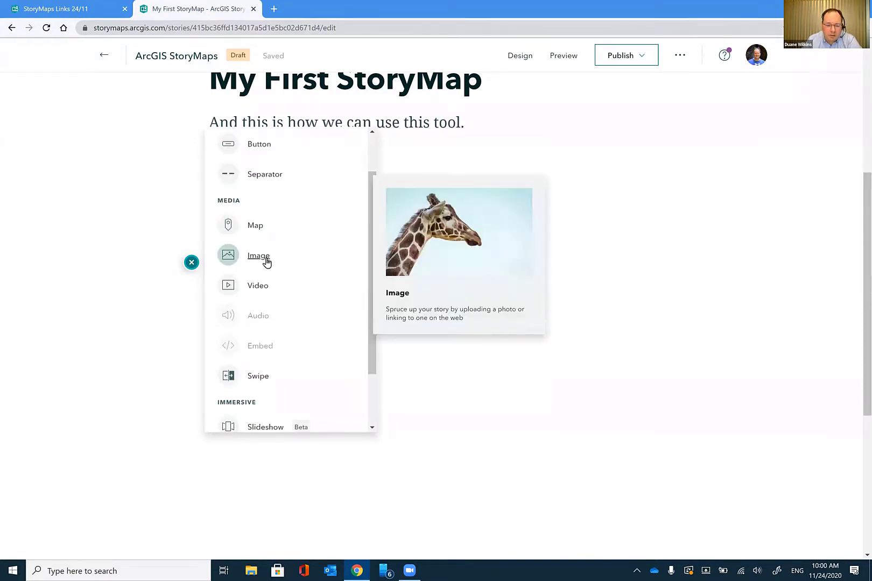
pyautogui.scroll(-1, 339, 314)
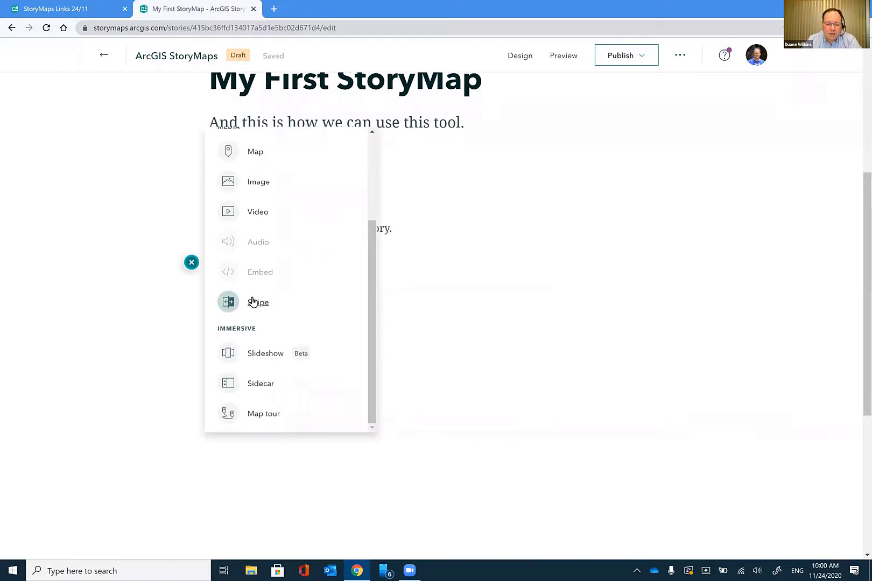
pyautogui.scroll(-2, 340, 293)
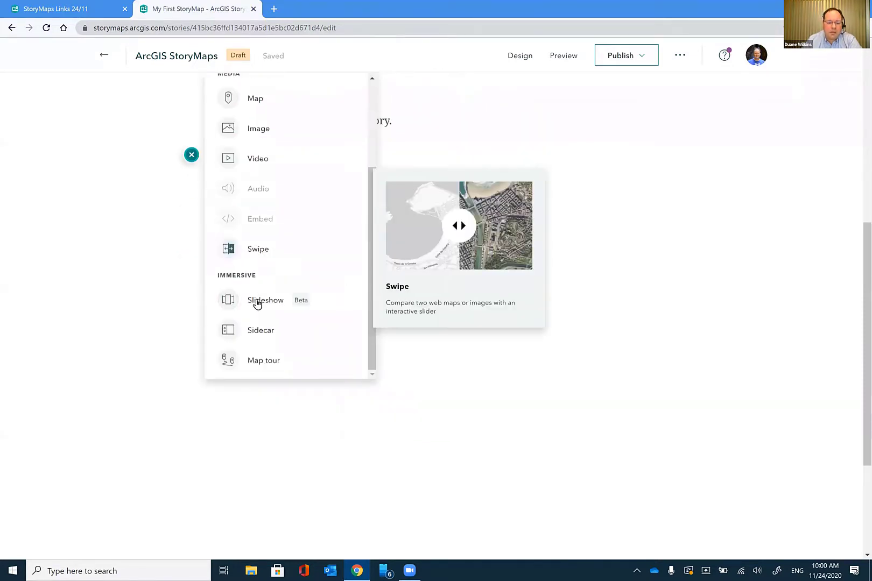
pyautogui.moveTo(257, 304)
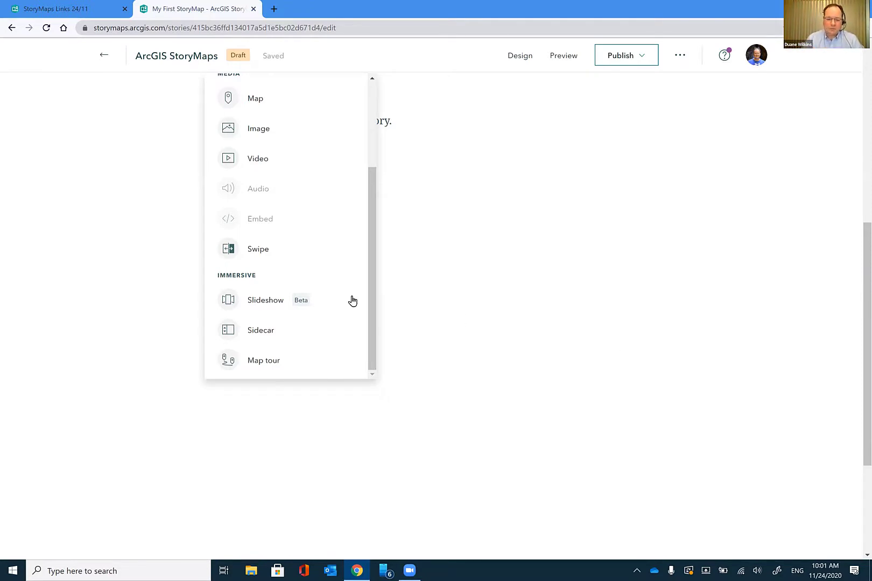
pyautogui.click(206, 153)
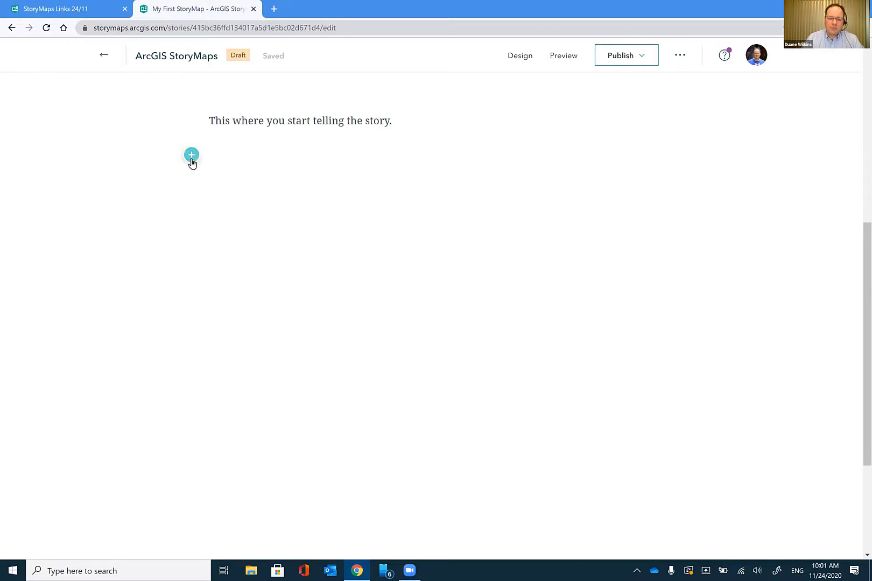
# Step: Look over the Swipe, Slideshow and Map tour blocks and the basic block types, then close the block list
pyautogui.click(192, 159)
pyautogui.scroll(-2, 282, 260)
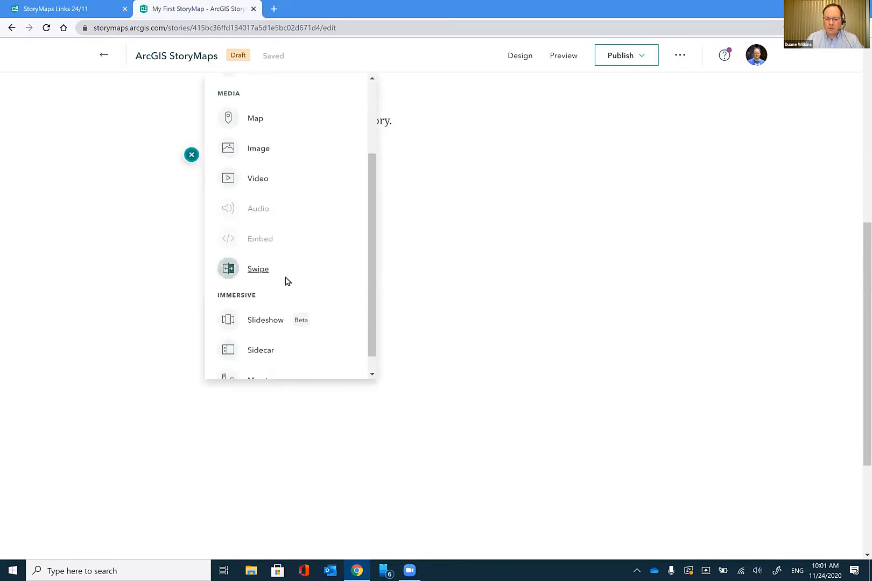
pyautogui.moveTo(276, 275)
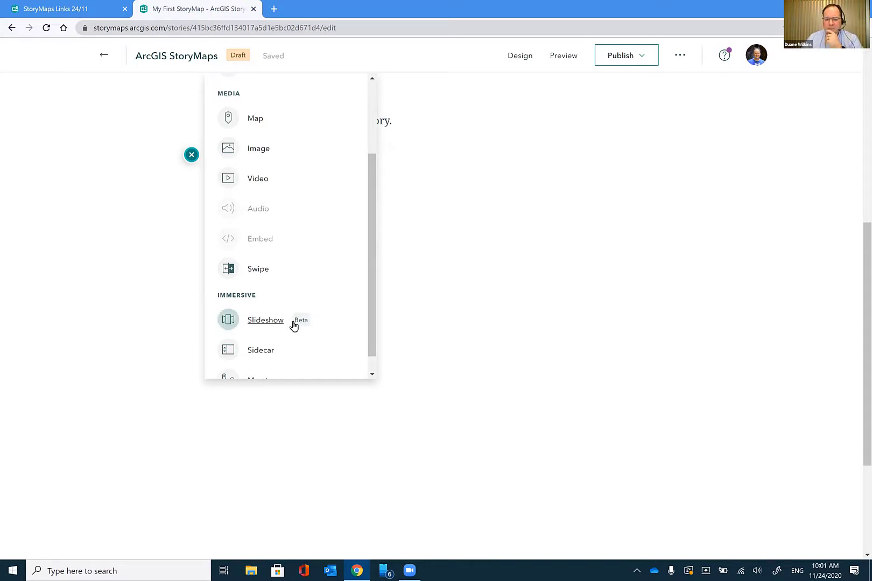
pyautogui.moveTo(296, 327)
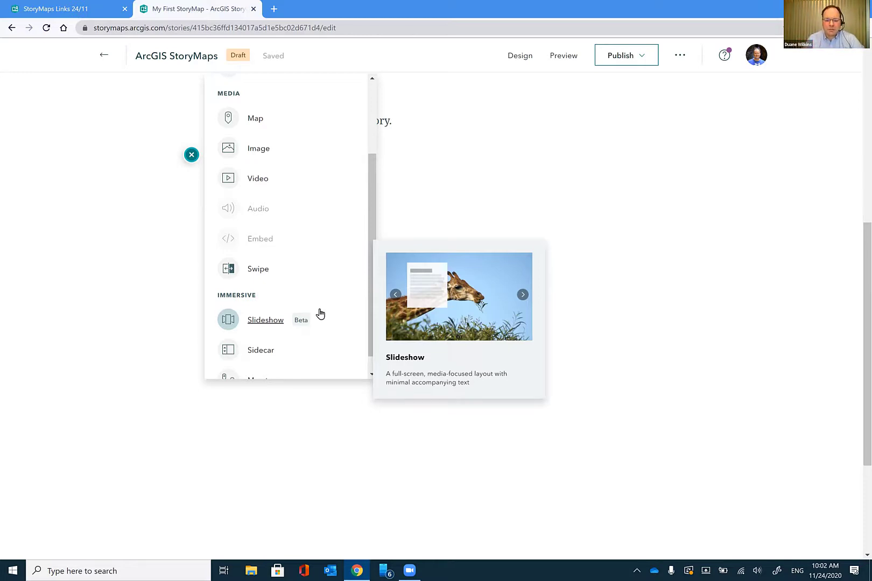
pyautogui.scroll(-1, 304, 320)
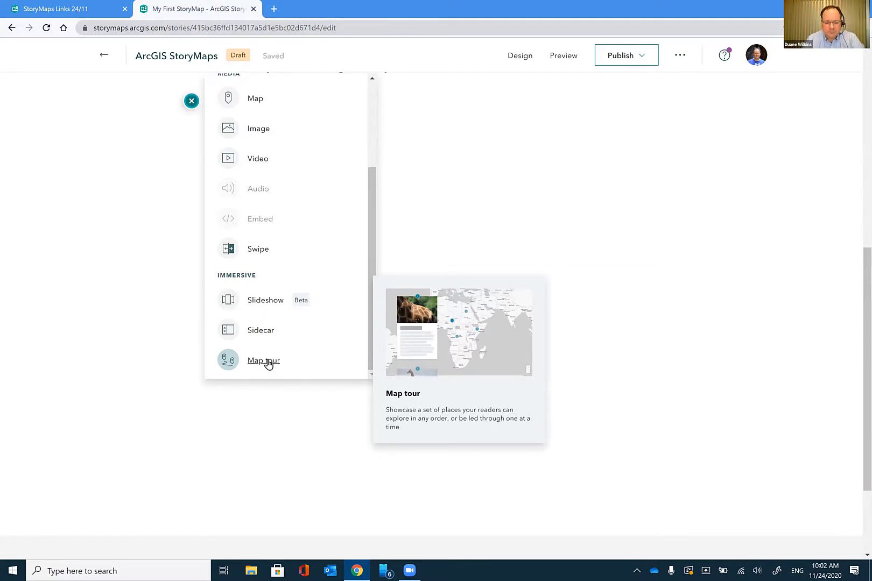
pyautogui.scroll(3, 346, 293)
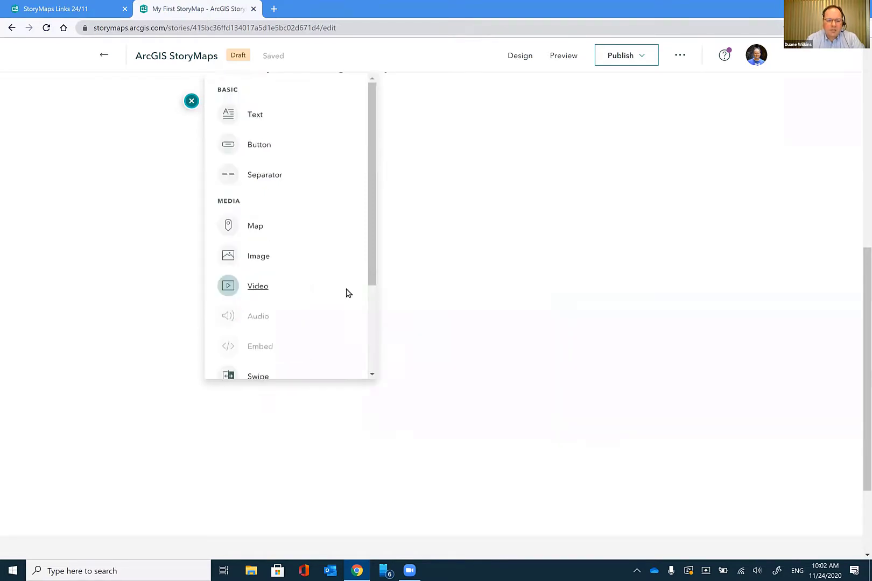
pyautogui.scroll(5, 409, 285)
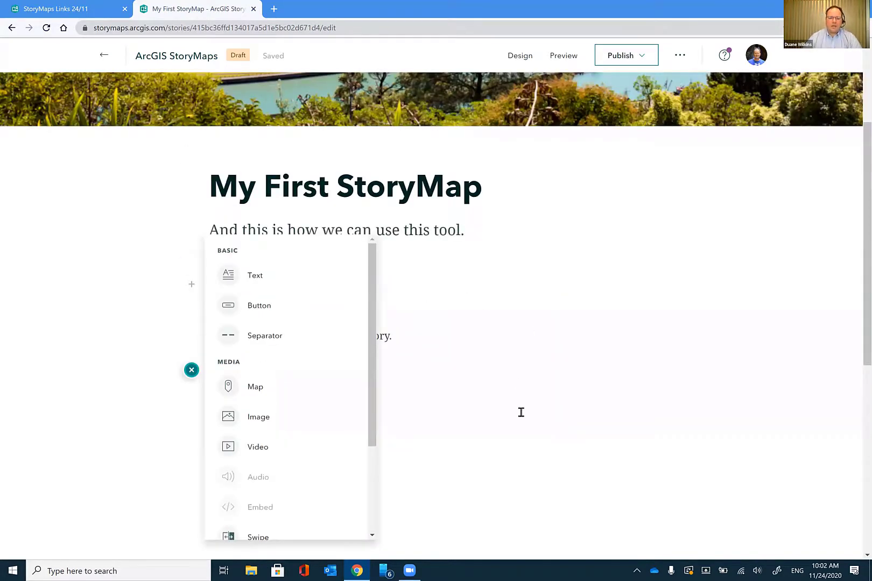
pyautogui.scroll(1, 521, 412)
pyautogui.scroll(1, 379, 330)
pyautogui.click(379, 330)
# Step: Add a text block below the first paragraph reading "And here is where our narrative goes."
pyautogui.scroll(-1, 168, 369)
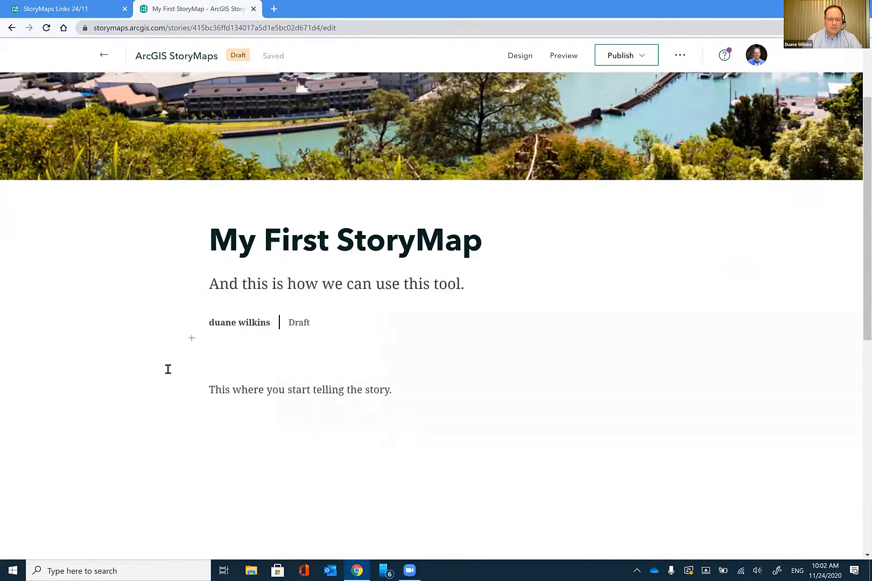
pyautogui.scroll(-1, 168, 370)
pyautogui.click(192, 371)
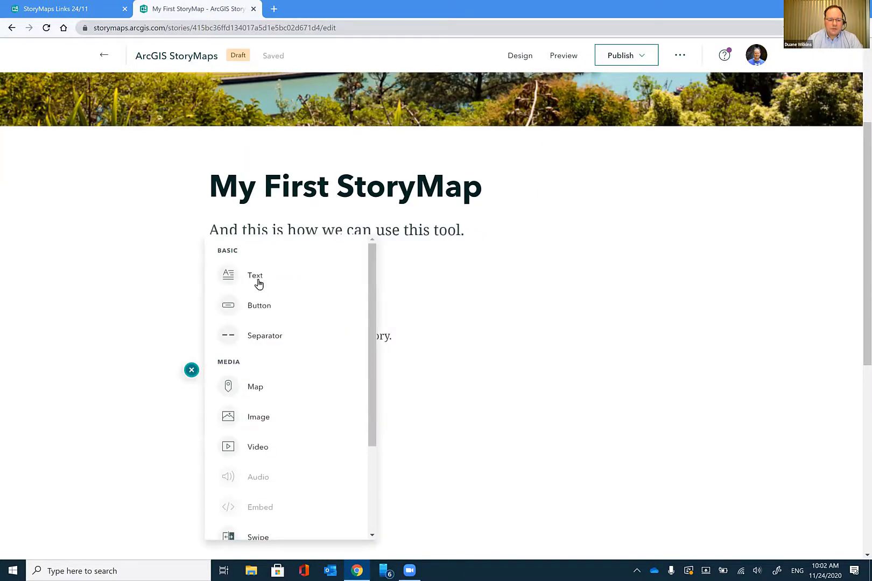
pyautogui.click(257, 277)
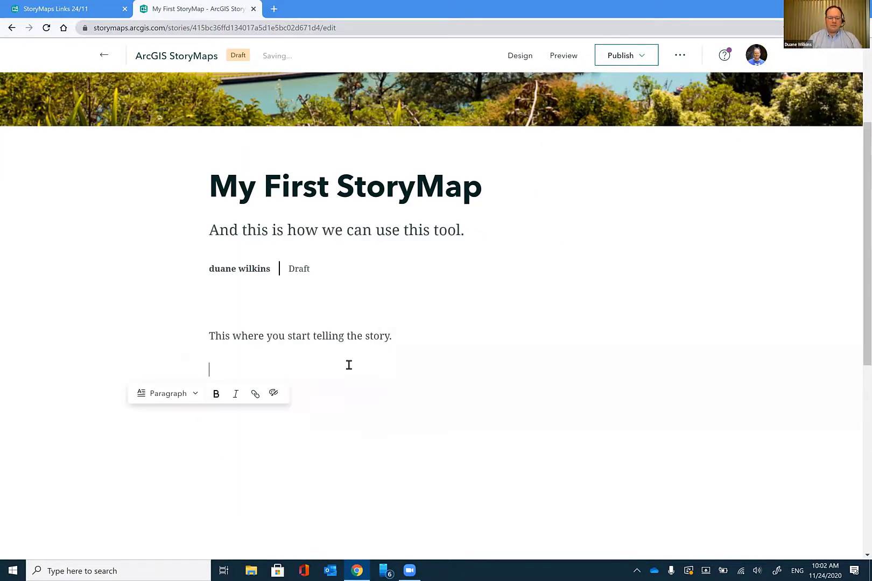
pyautogui.write('And ')
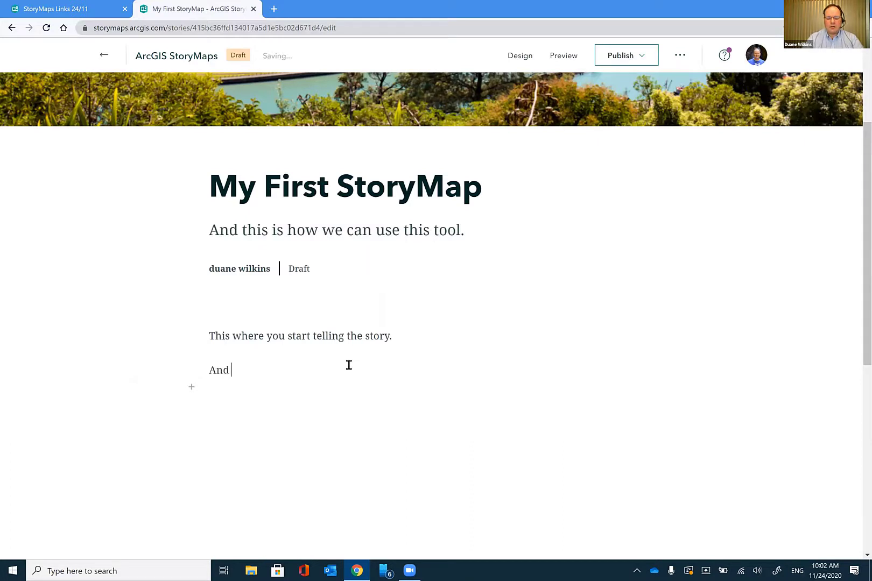
pyautogui.write('here is were')
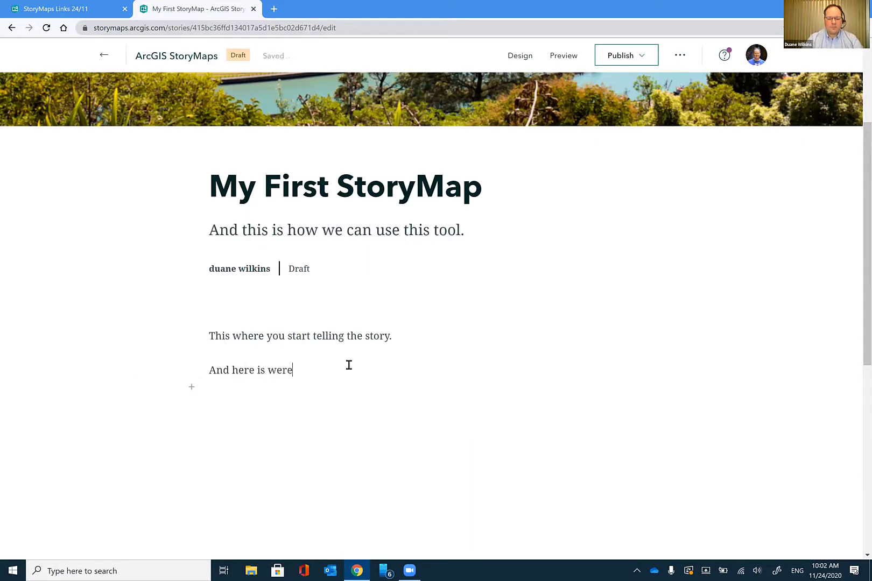
pyautogui.press('BackSpace')
pyautogui.press('BackSpace')
pyautogui.press('BackSpace')
pyautogui.write('here ar')
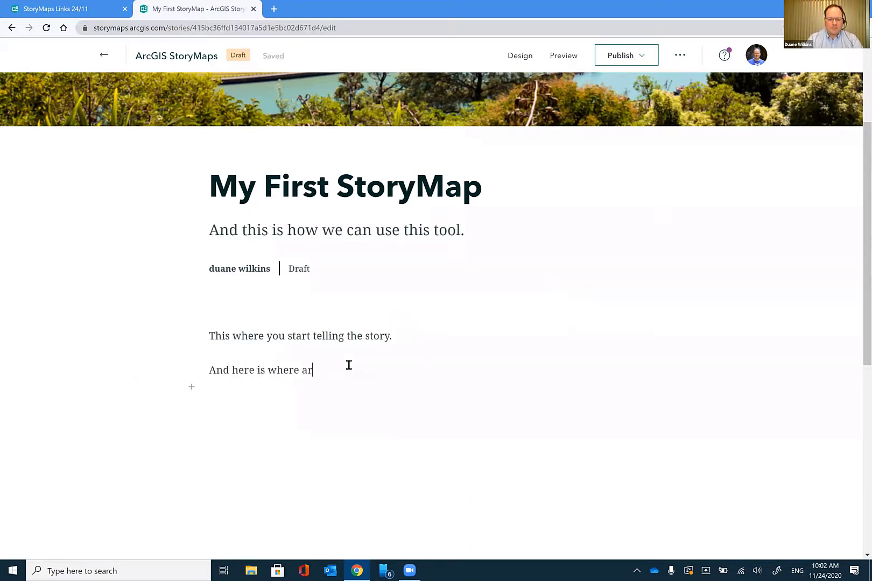
pyautogui.press('BackSpace')
pyautogui.press('BackSpace')
pyautogui.write('our narrative goes.')
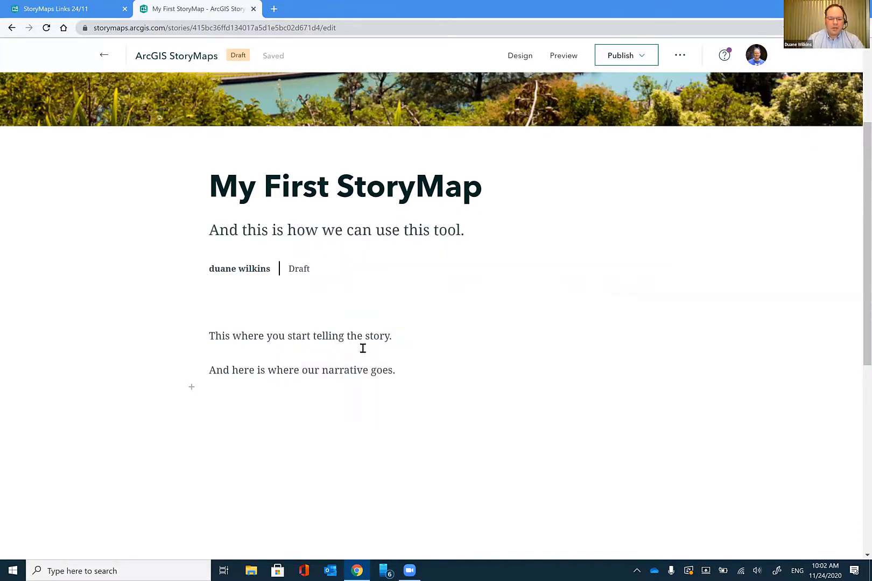
# Step: Format the paragraph "This where you start telling the story." as a Heading
pyautogui.tripleClick(353, 340)
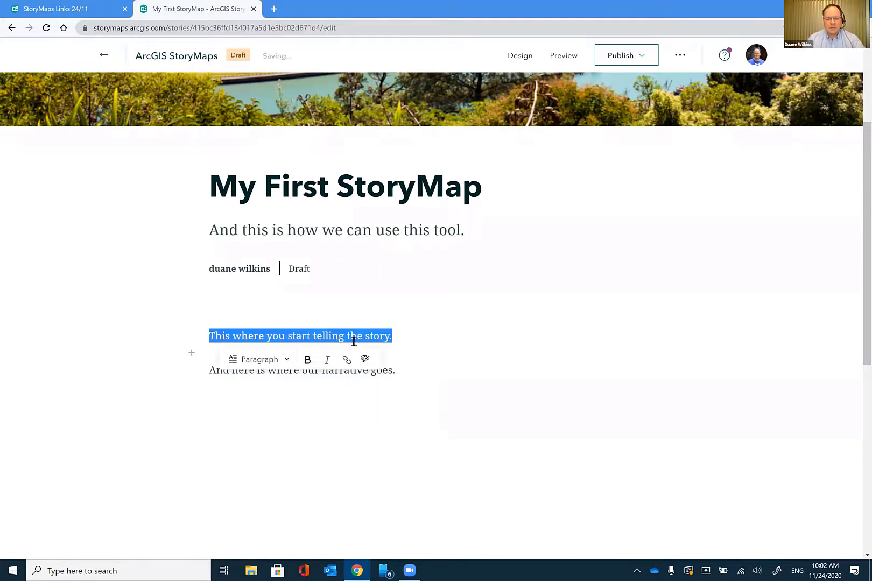
pyautogui.click(279, 366)
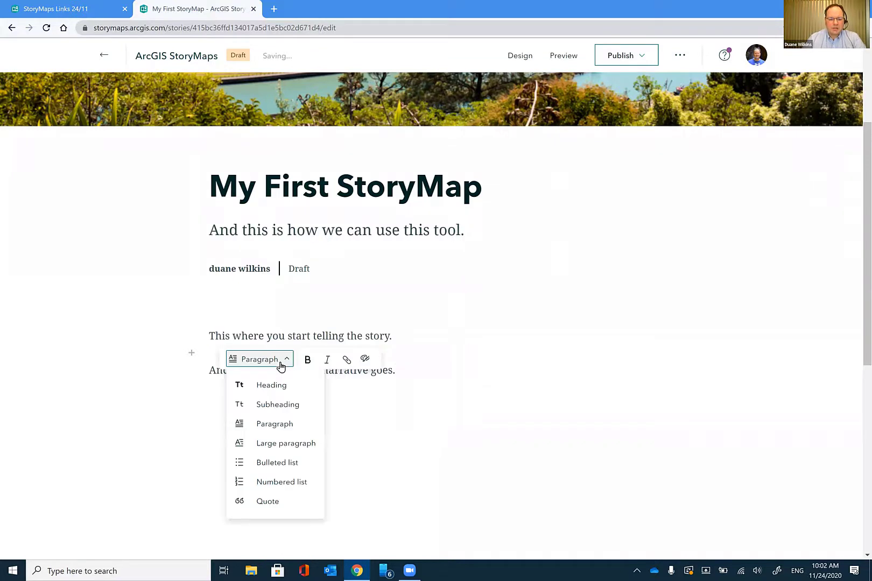
pyautogui.doubleClick(327, 336)
pyautogui.tripleClick(293, 335)
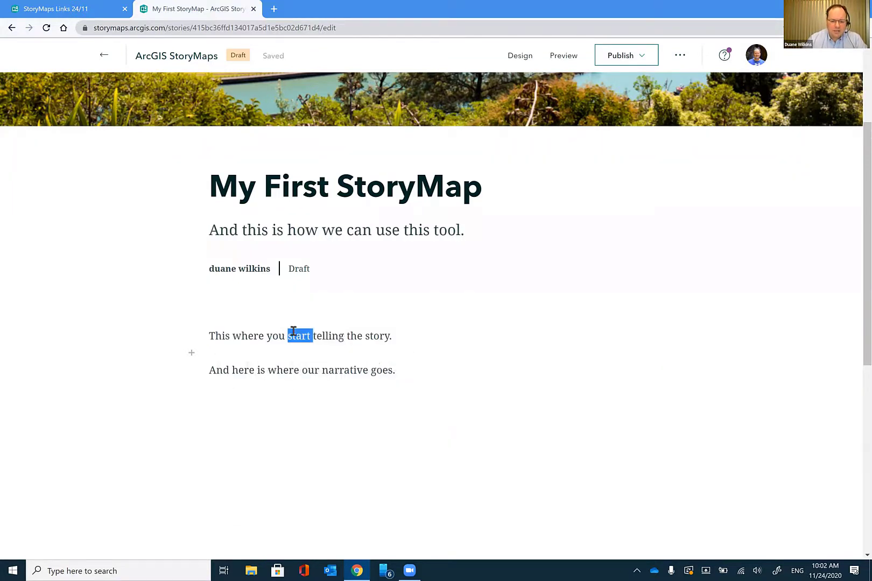
pyautogui.click(297, 330)
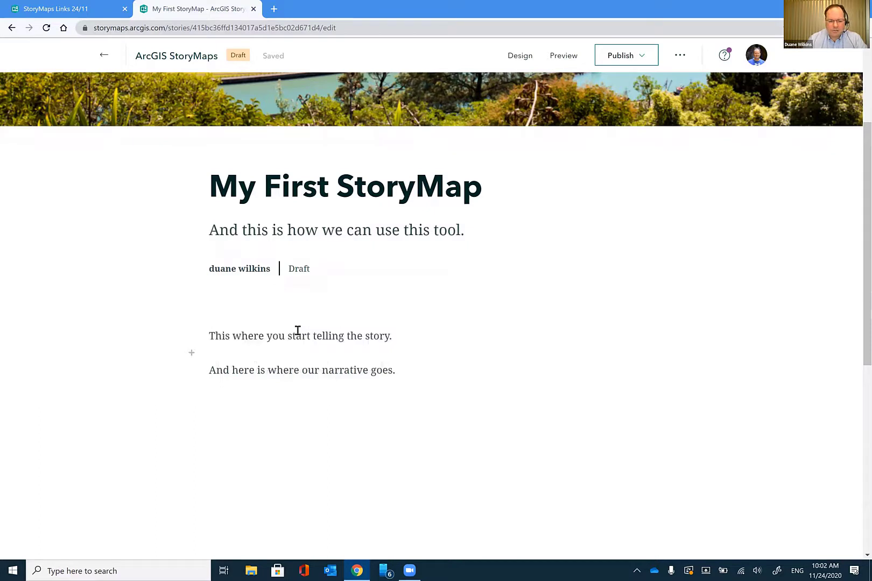
pyautogui.tripleClick(297, 335)
pyautogui.click(297, 335)
pyautogui.tripleClick(299, 335)
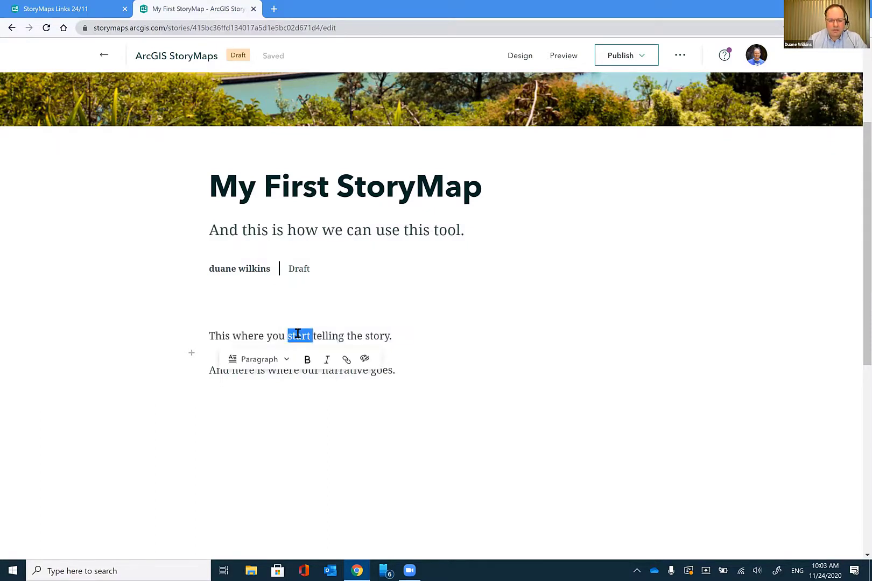
pyautogui.click(280, 360)
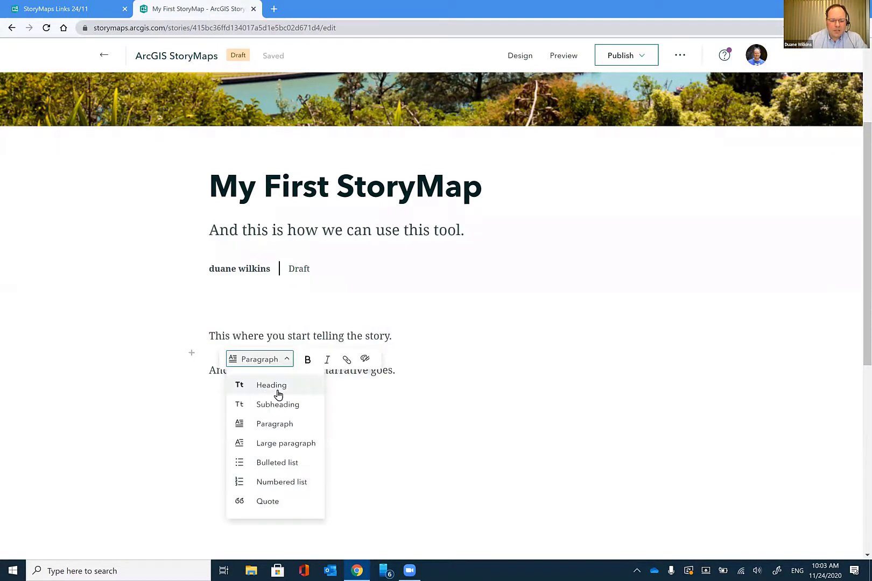
pyautogui.click(278, 388)
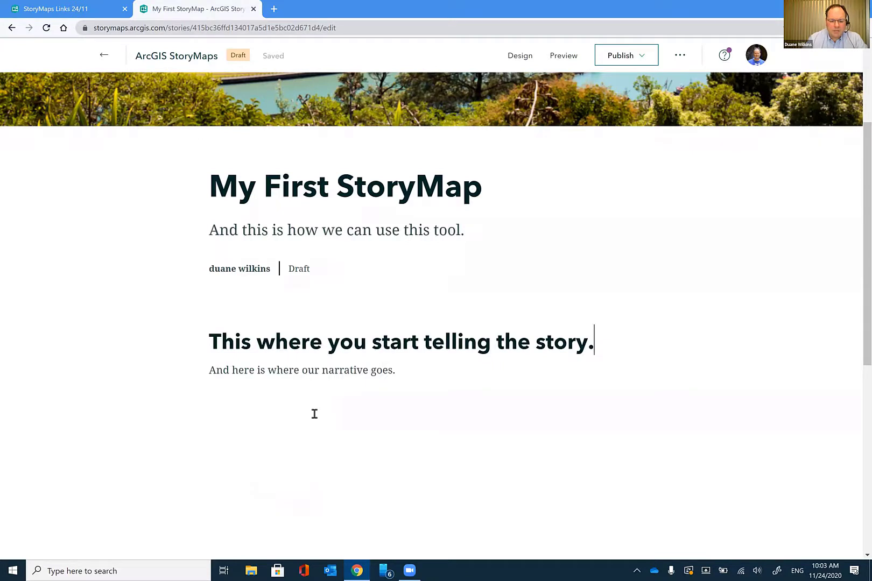
# Step: Change the style of "This where you start telling the story." to Subheading
pyautogui.doubleClick(325, 339)
pyautogui.tripleClick(325, 339)
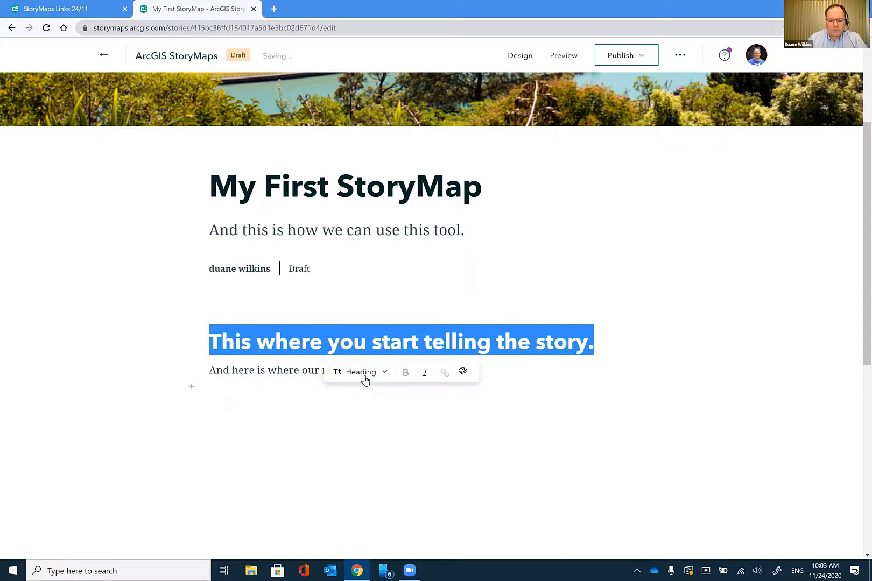
pyautogui.click(365, 381)
pyautogui.click(382, 417)
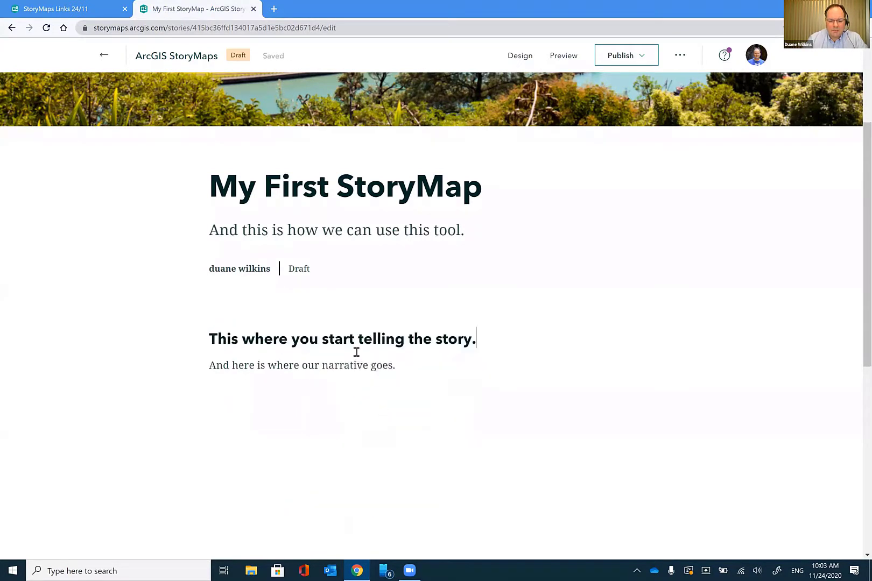
# Step: Set "This where you start telling the story." back to the Paragraph style
pyautogui.click(355, 338)
pyautogui.tripleClick(355, 338)
pyautogui.click(322, 367)
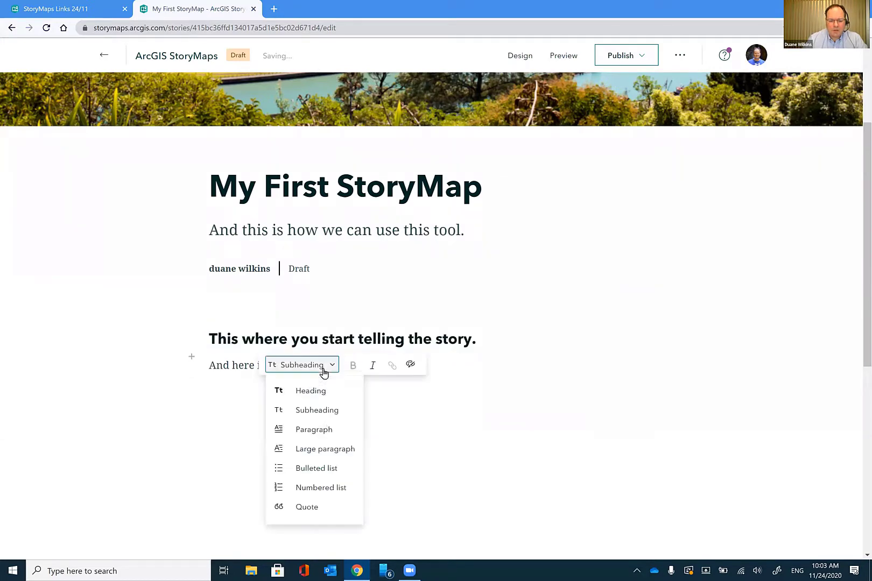
pyautogui.click(330, 437)
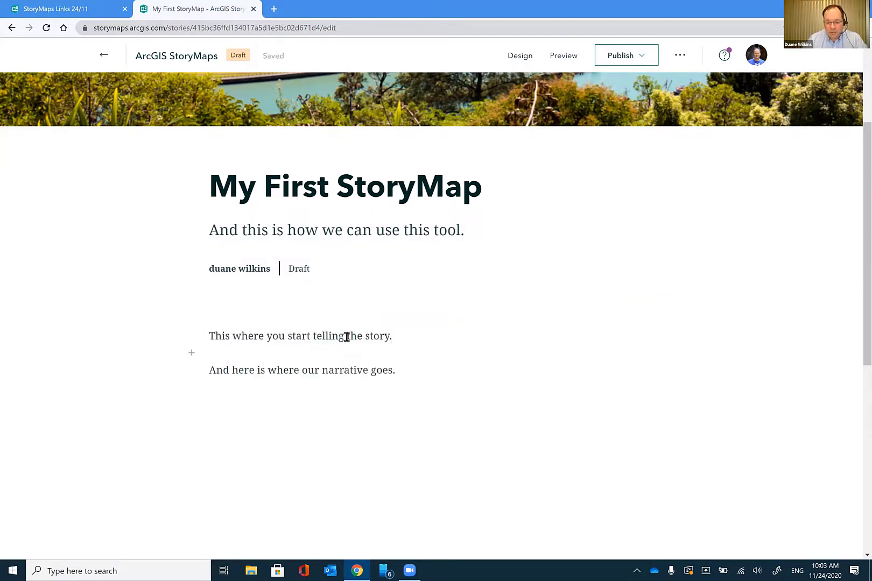
# Step: Apply the Large paragraph style to "This where you start telling the story."
pyautogui.doubleClick(348, 337)
pyautogui.tripleClick(347, 336)
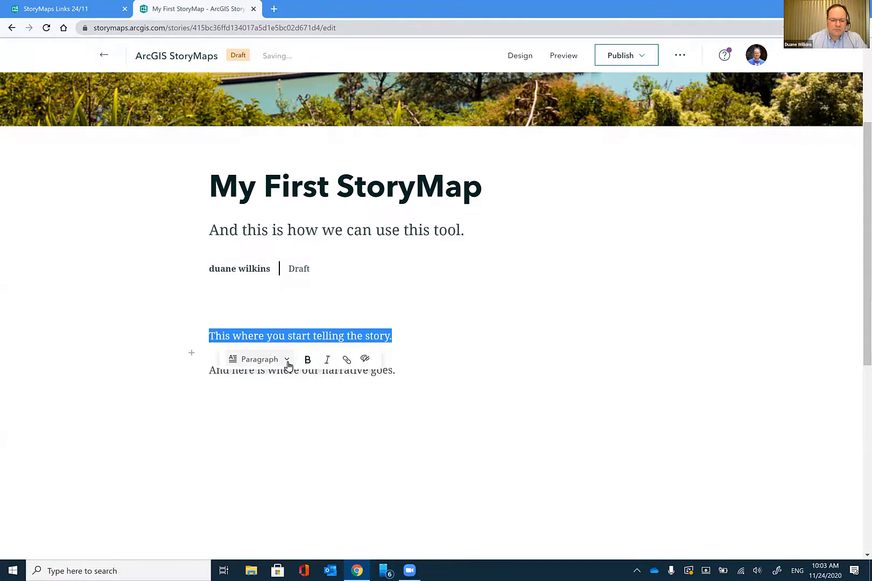
pyautogui.click(286, 362)
pyautogui.click(288, 449)
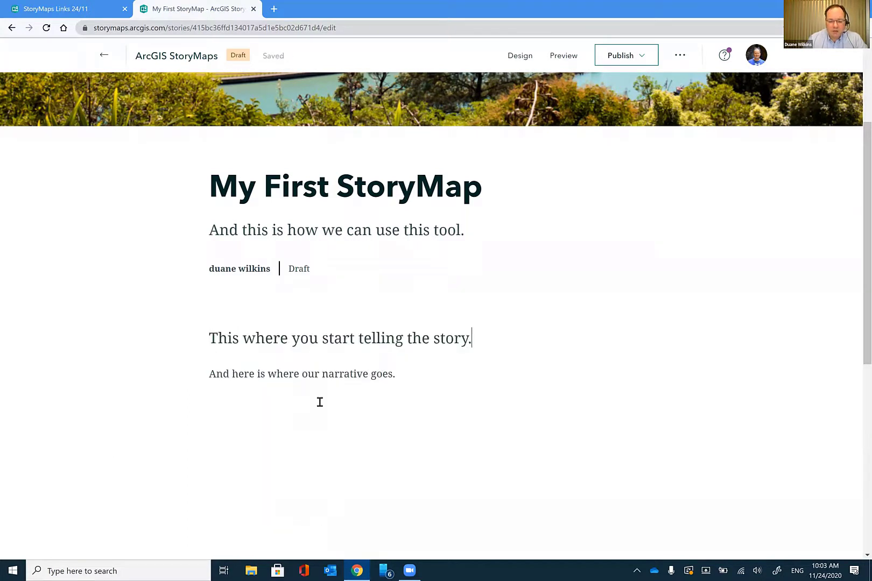
# Step: Turn "This where you start telling the story." into a Bulleted list item
pyautogui.tripleClick(320, 339)
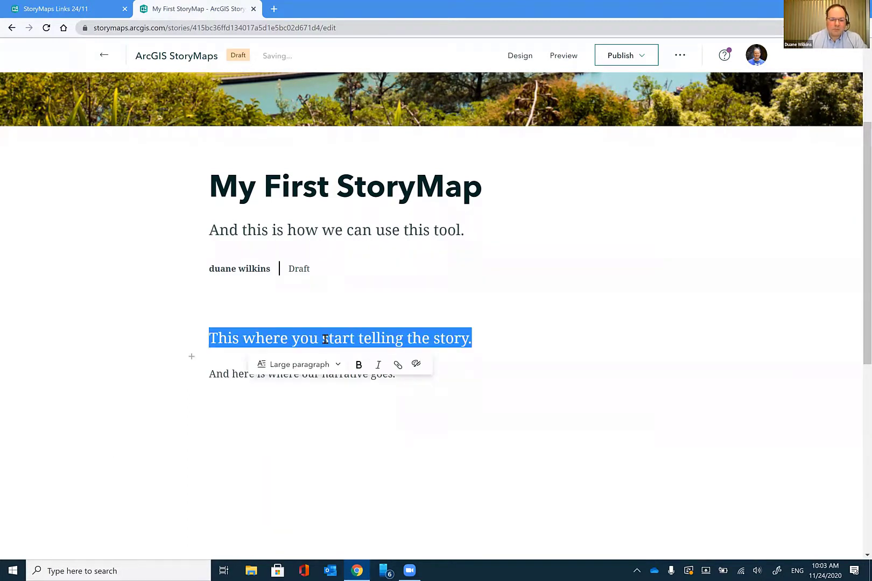
pyautogui.click(322, 366)
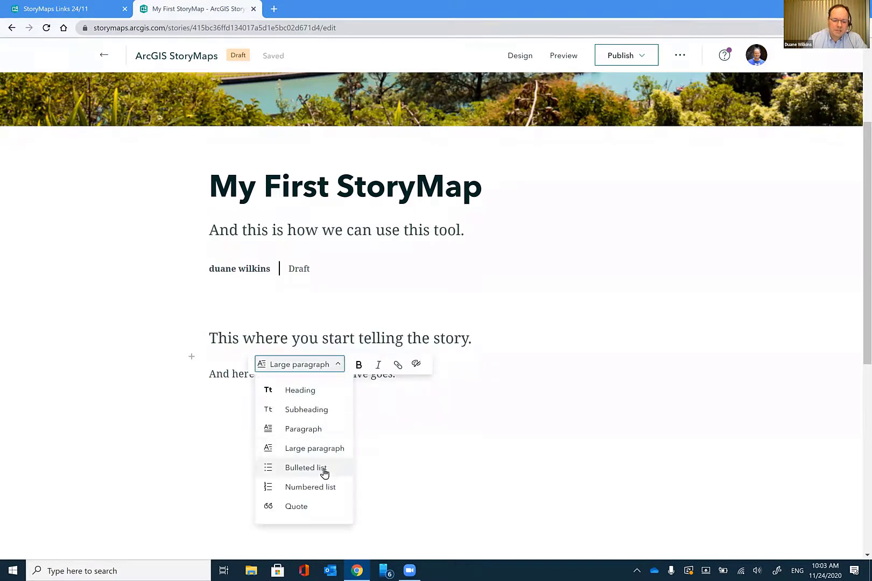
pyautogui.click(324, 472)
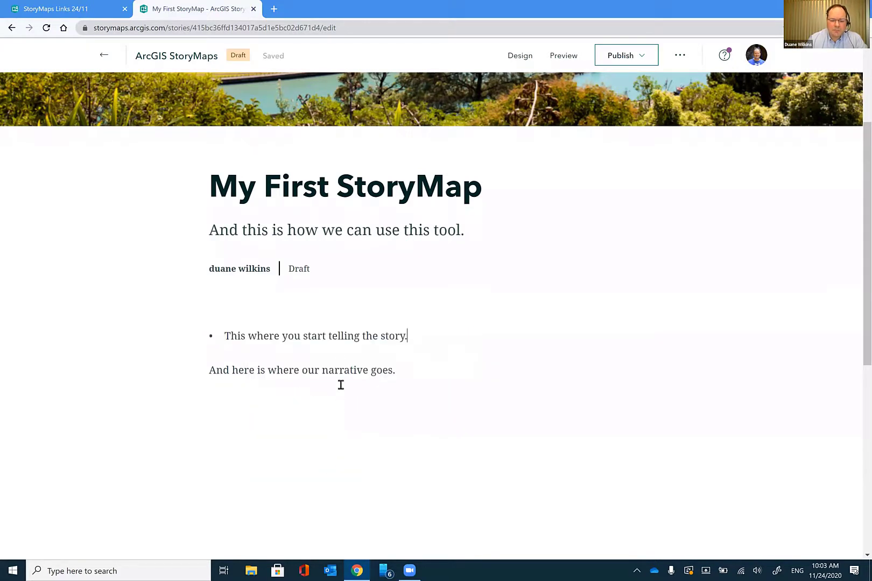
# Step: Change "This where you start telling the story." to the Numbered list style
pyautogui.tripleClick(340, 337)
pyautogui.click(302, 360)
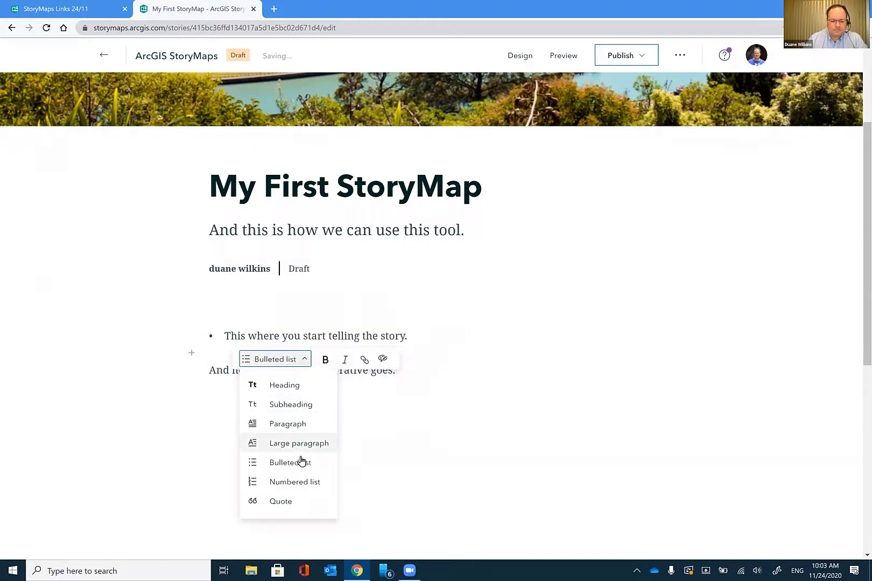
pyautogui.click(296, 481)
# Step: Apply the Quote style to "This where you start telling the story."
pyautogui.tripleClick(330, 337)
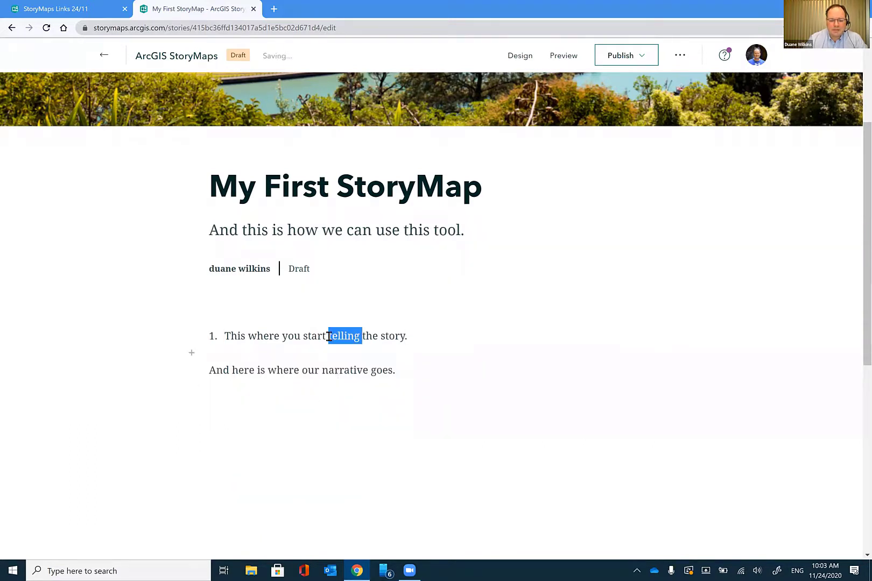
pyautogui.click(304, 359)
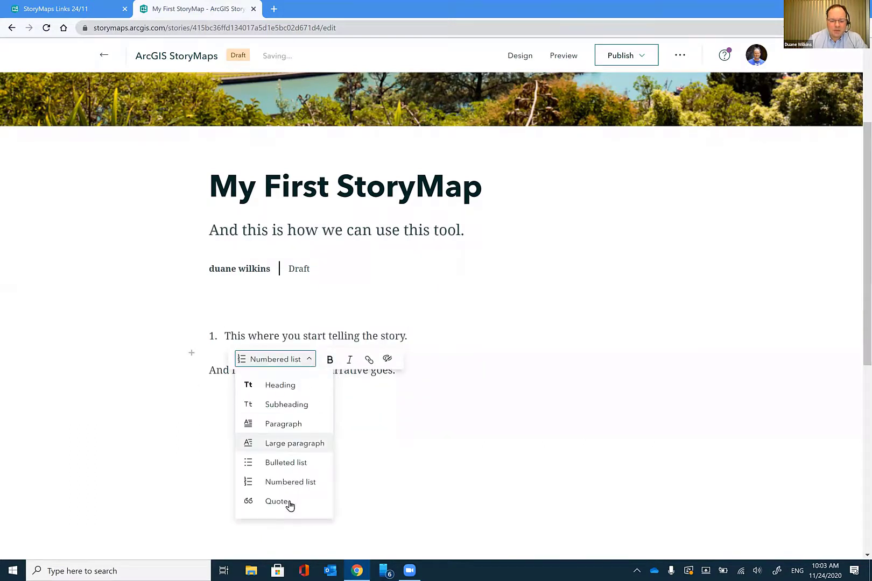
pyautogui.click(288, 504)
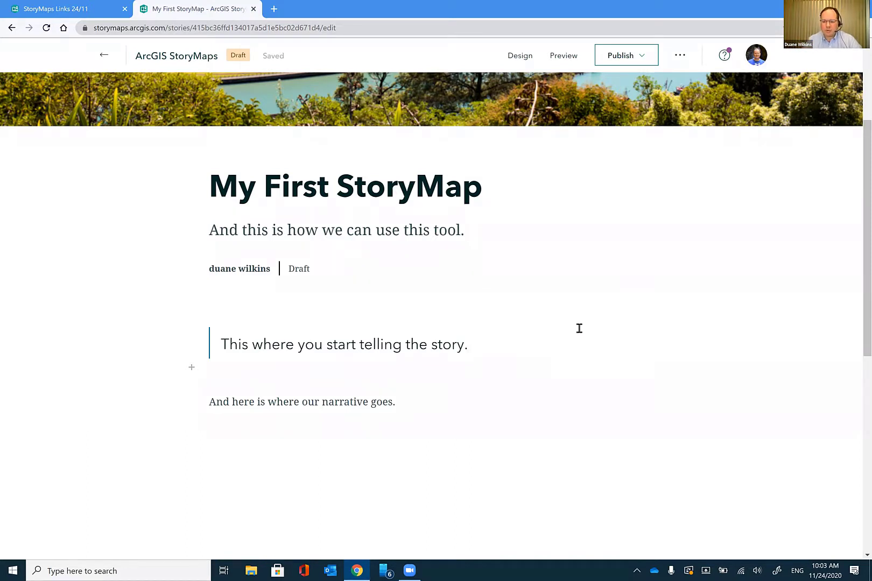
# Step: Look over the whole story page, from the credits section up to the cover image and back to the text
pyautogui.scroll(-15, 278, 473)
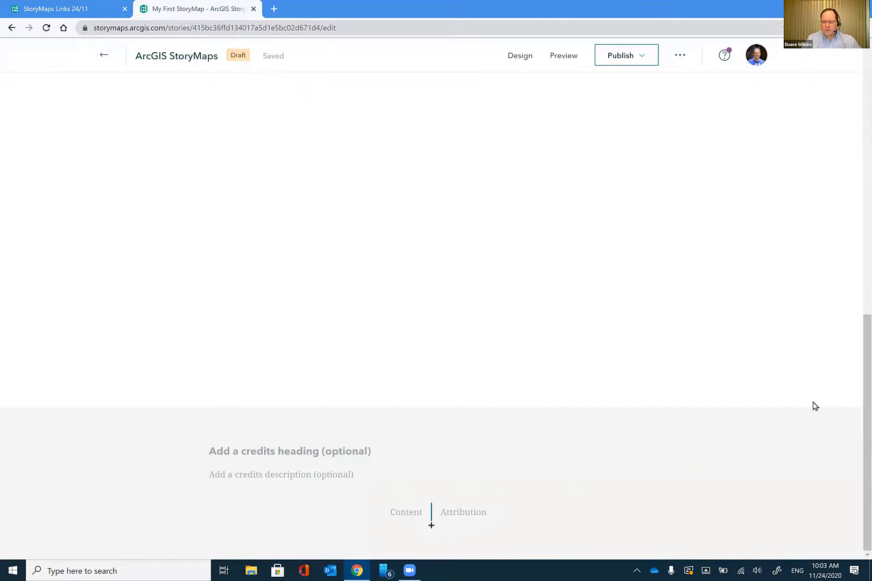
pyautogui.scroll(6, 867, 431)
pyautogui.scroll(1, 436, 312)
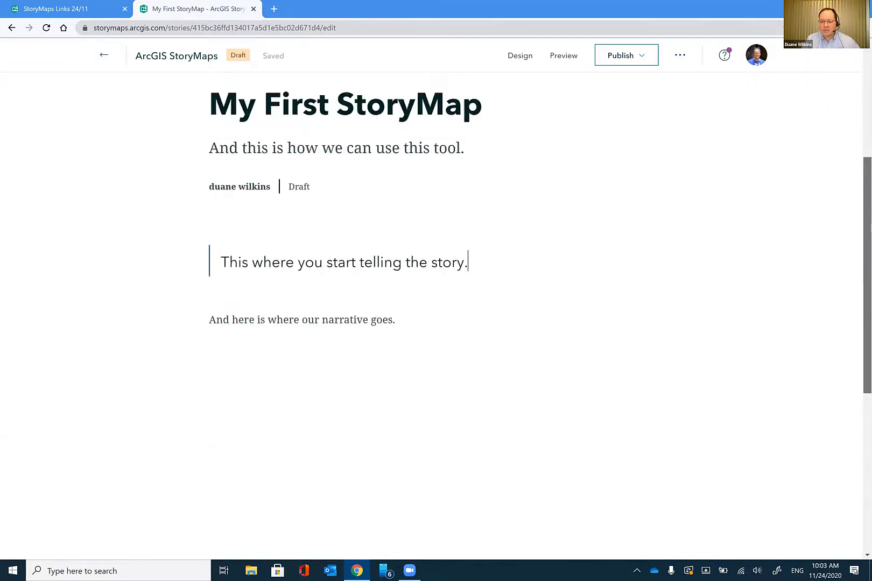
pyautogui.scroll(3, 436, 312)
pyautogui.scroll(1, 533, 129)
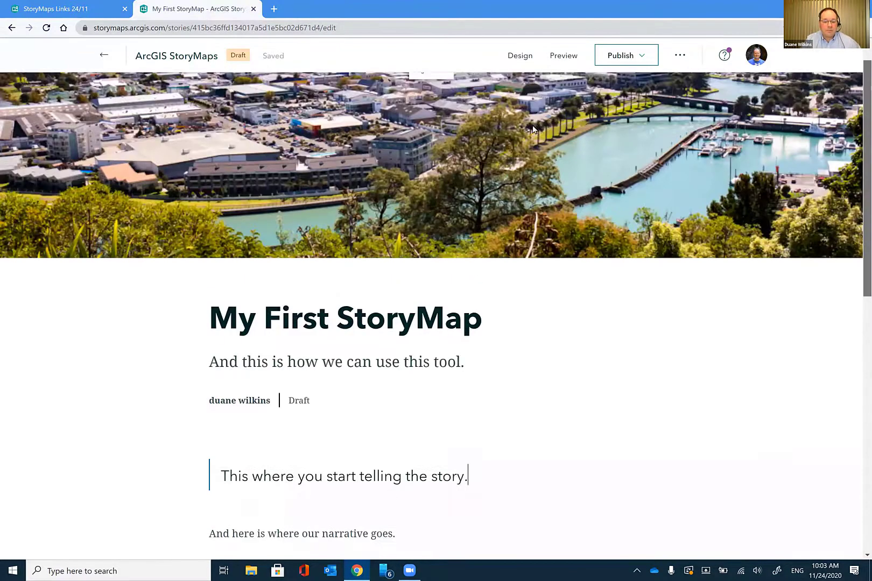
pyautogui.scroll(1, 492, 160)
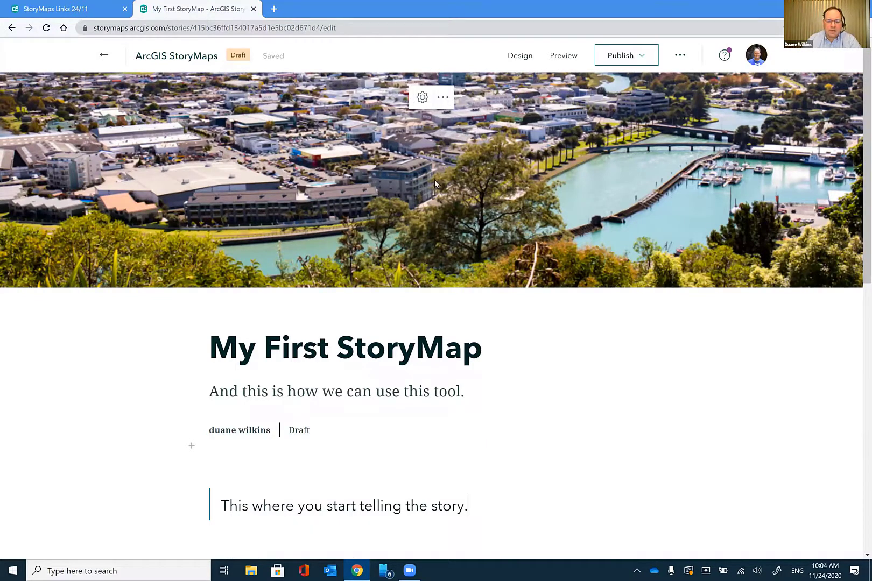
pyautogui.scroll(-1, 436, 301)
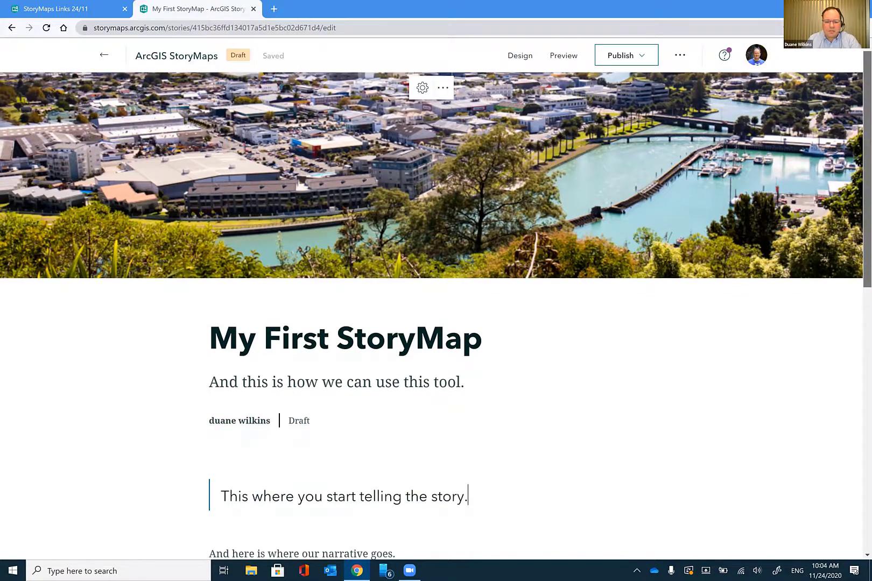
pyautogui.scroll(-4, 412, 262)
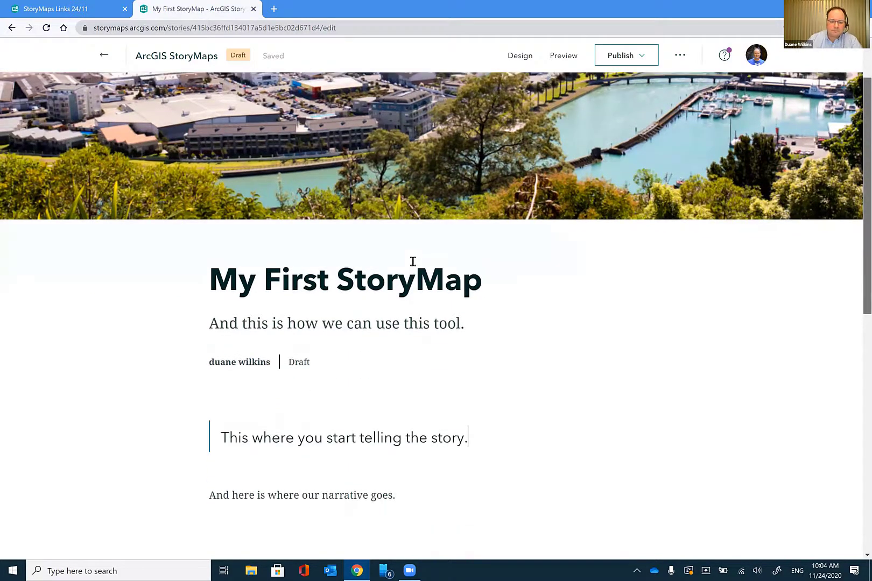
pyautogui.scroll(-1, 413, 262)
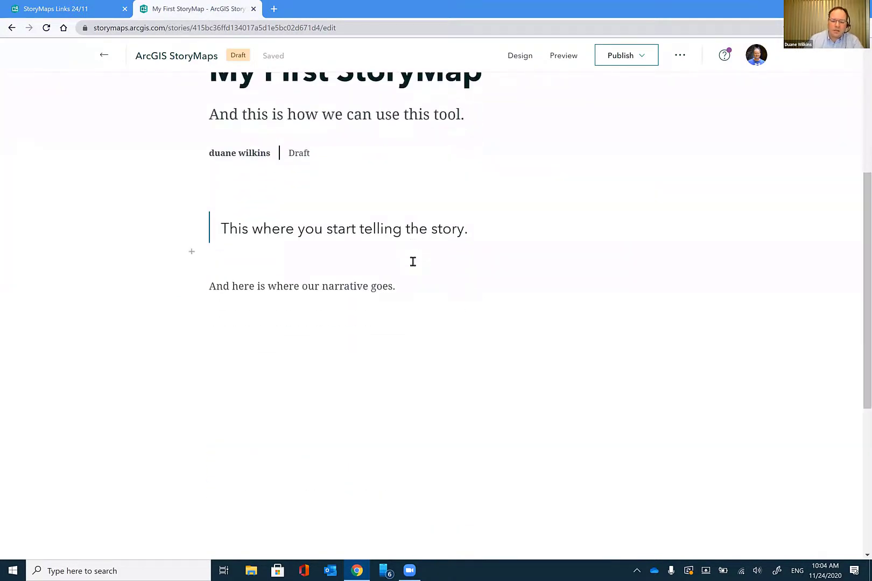
# Step: Format the quote "This where you start telling the story." as a Heading
pyautogui.doubleClick(438, 228)
pyautogui.tripleClick(437, 228)
pyautogui.click(304, 255)
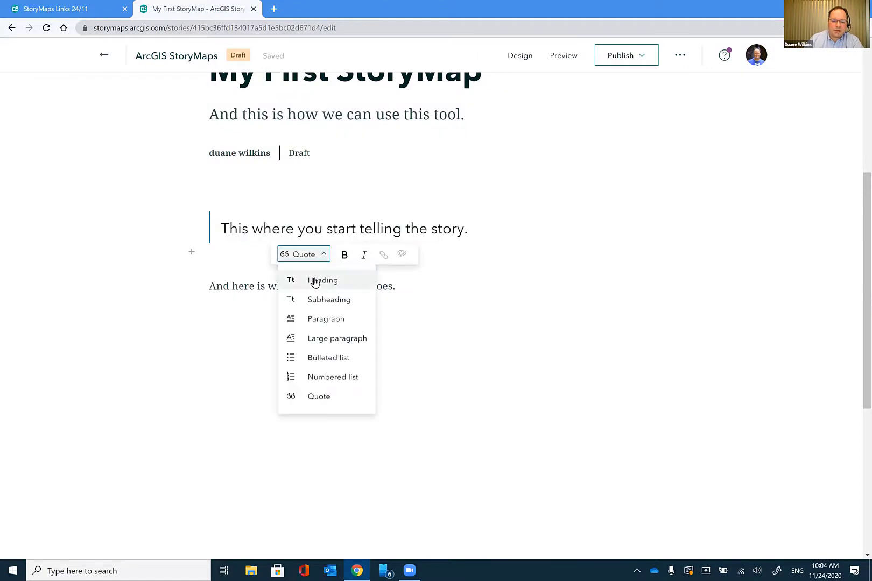
pyautogui.press('Return')
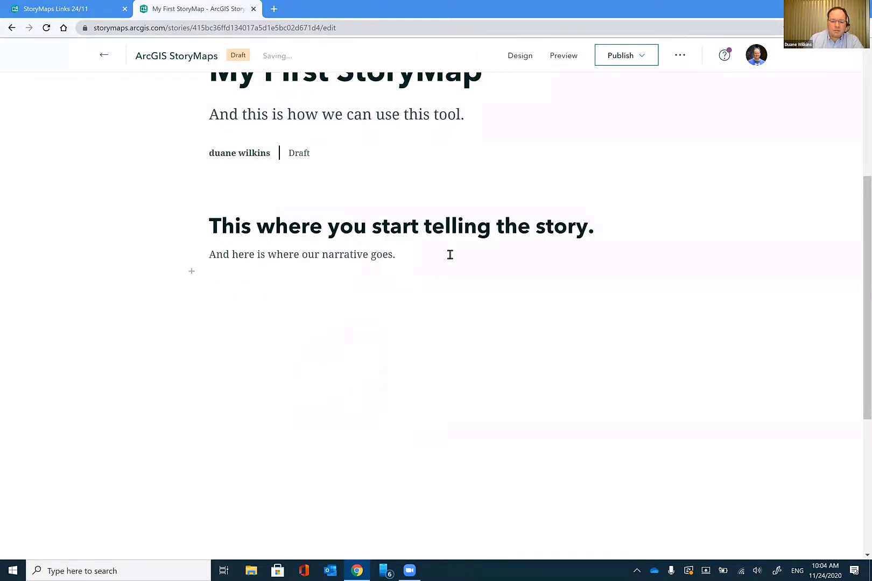
# Step: Add a Button block below the narrative paragraph and label it "Links to the report"
pyautogui.click(401, 286)
pyautogui.click(191, 290)
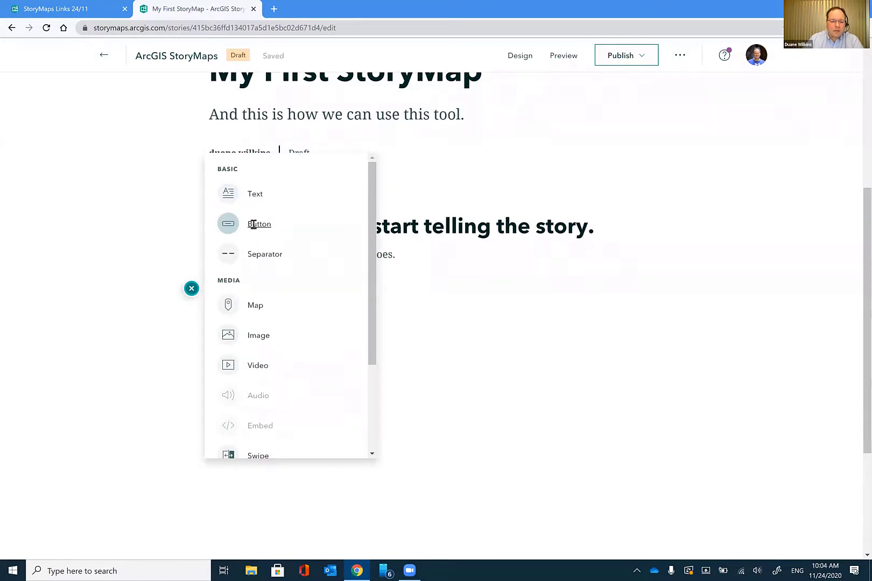
pyautogui.press('Escape')
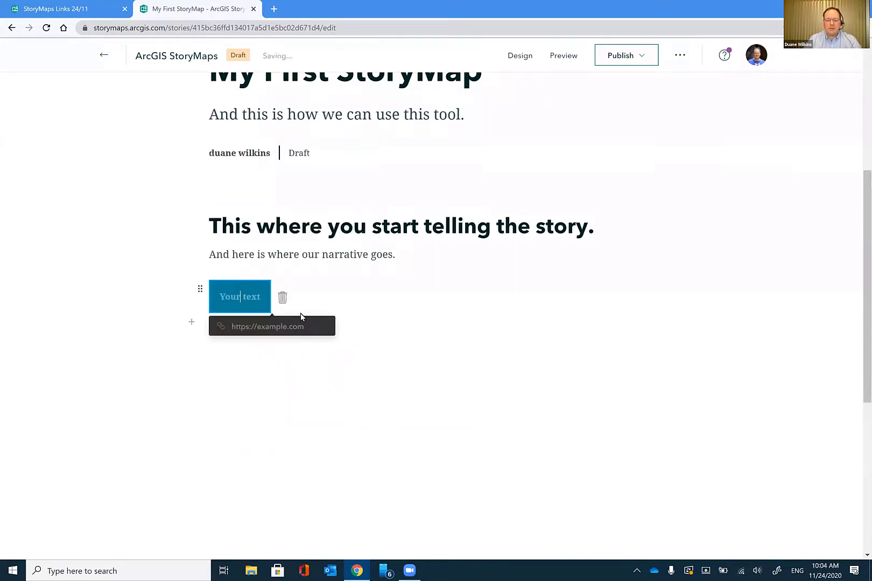
pyautogui.write('Links')
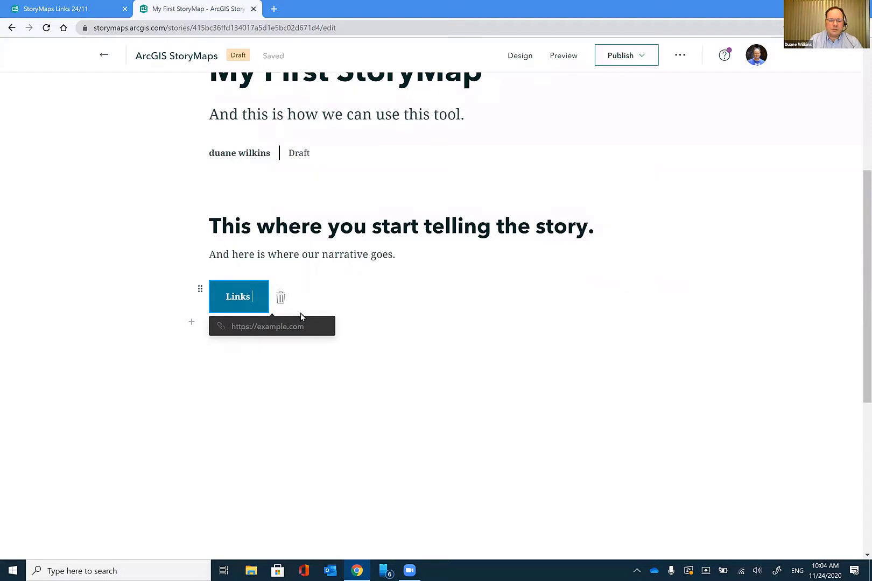
pyautogui.write(' to the report')
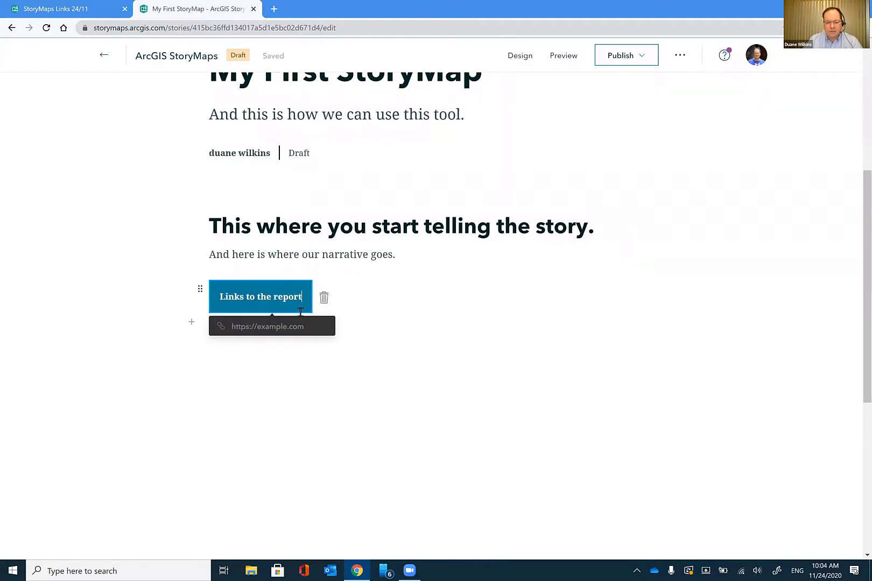
pyautogui.click(413, 298)
# Step: Insert a Separator block below the "Links to the report" button
pyautogui.click(218, 358)
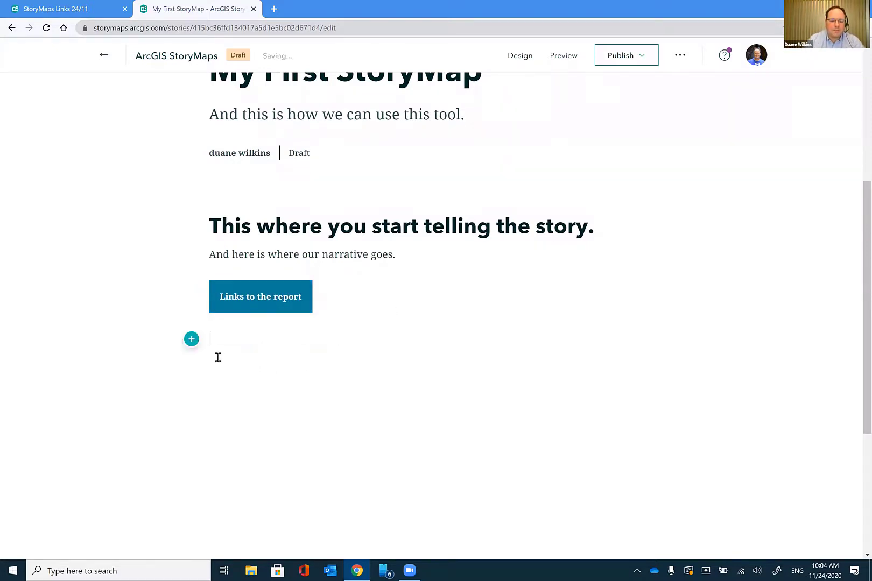
pyautogui.click(193, 346)
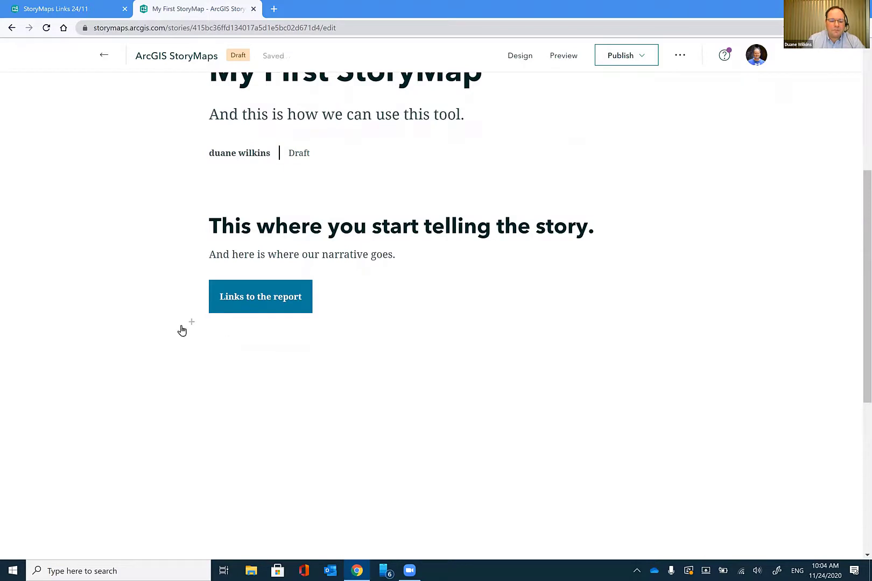
pyautogui.click(191, 322)
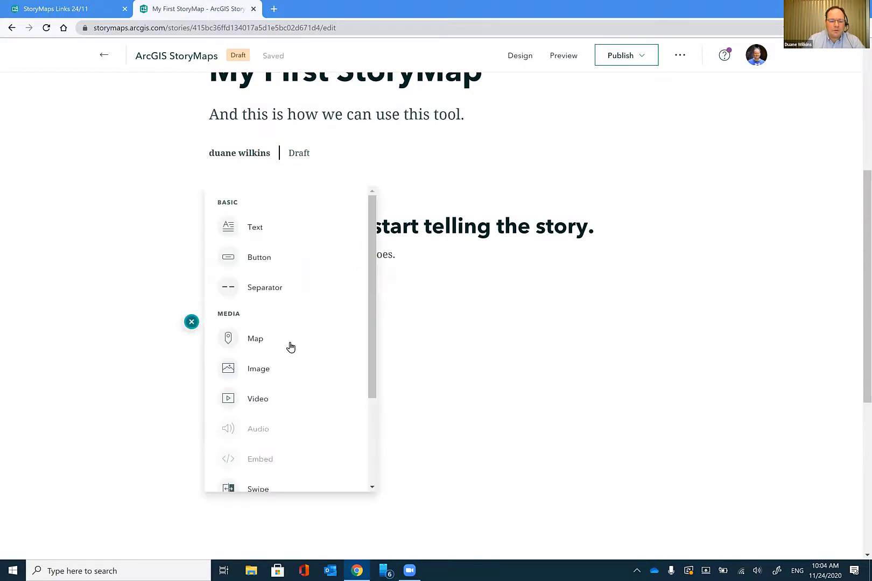
pyautogui.click(287, 288)
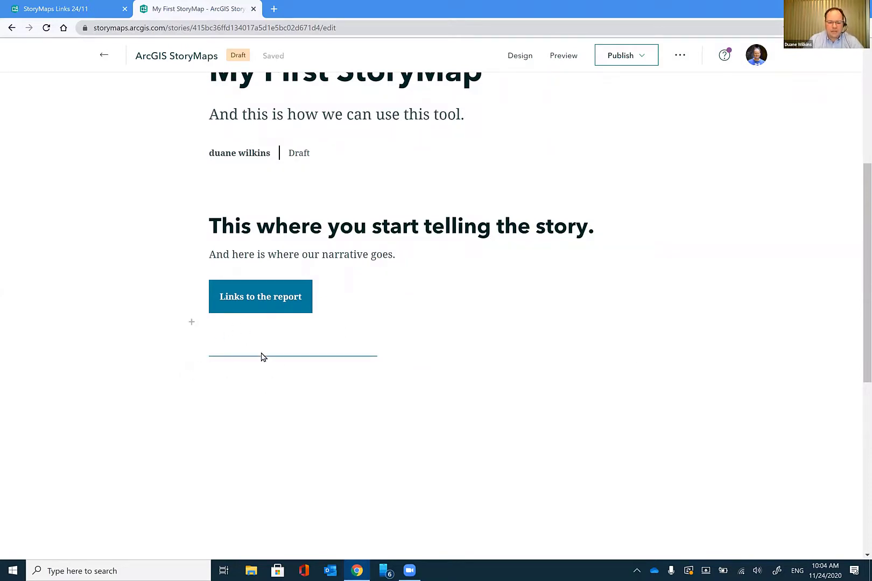
# Step: Add a Text block below the separator reading "And here comes the maps."
pyautogui.click(191, 374)
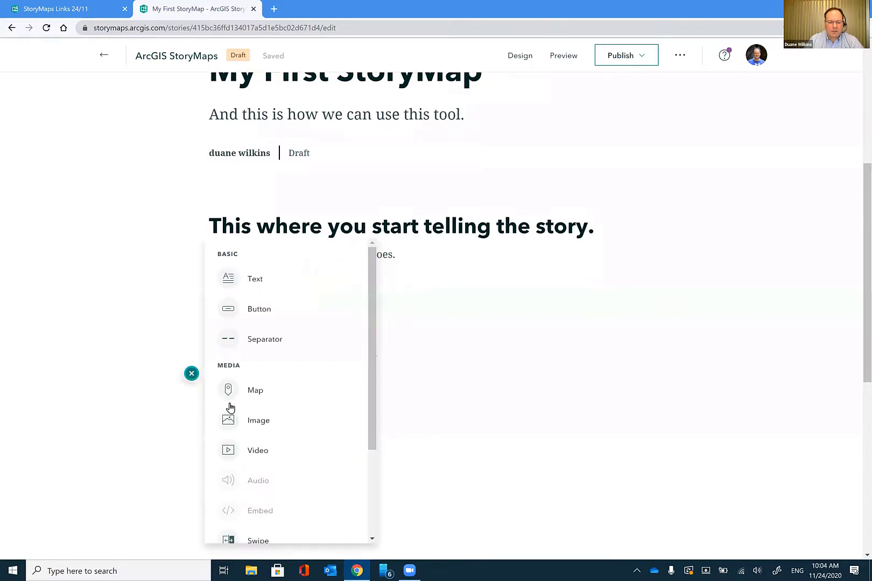
pyautogui.click(260, 279)
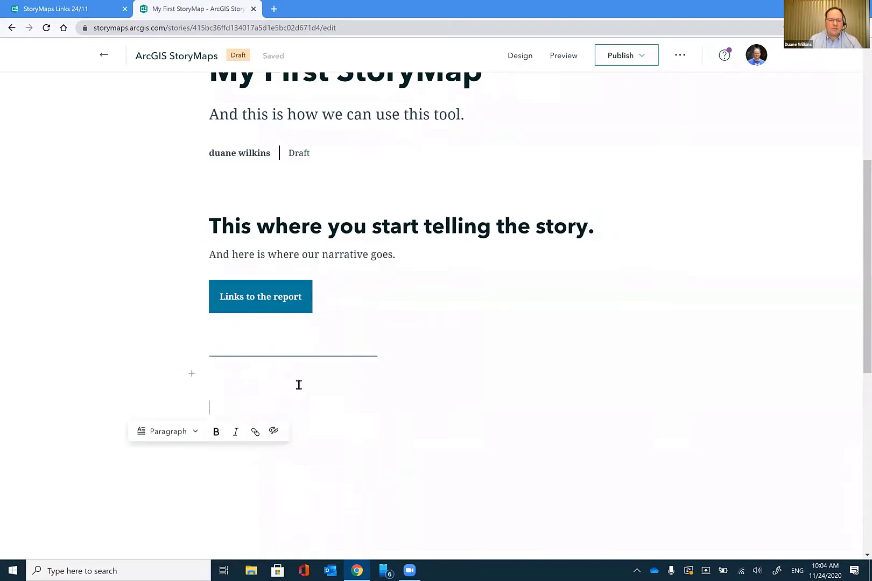
pyautogui.write('And here')
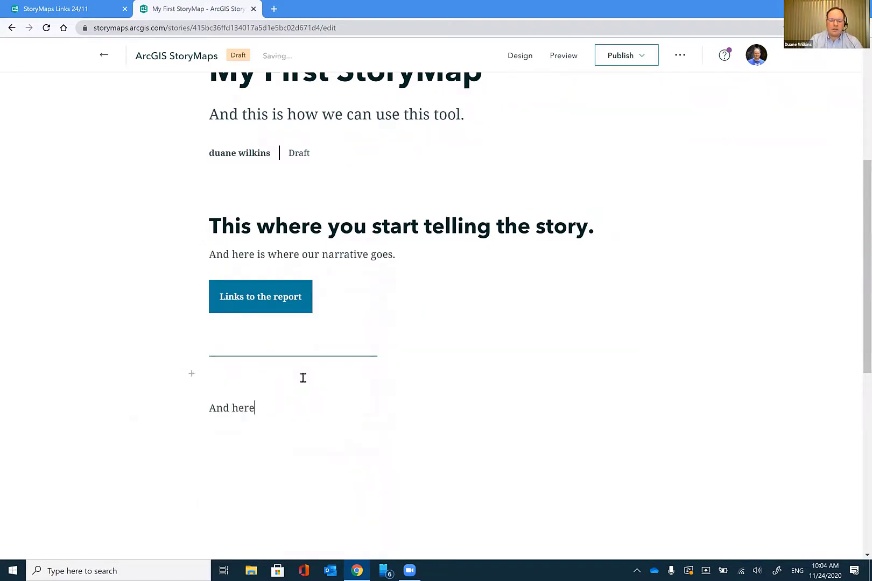
pyautogui.write(' g')
pyautogui.press('BackSpace')
pyautogui.write('comes the maps')
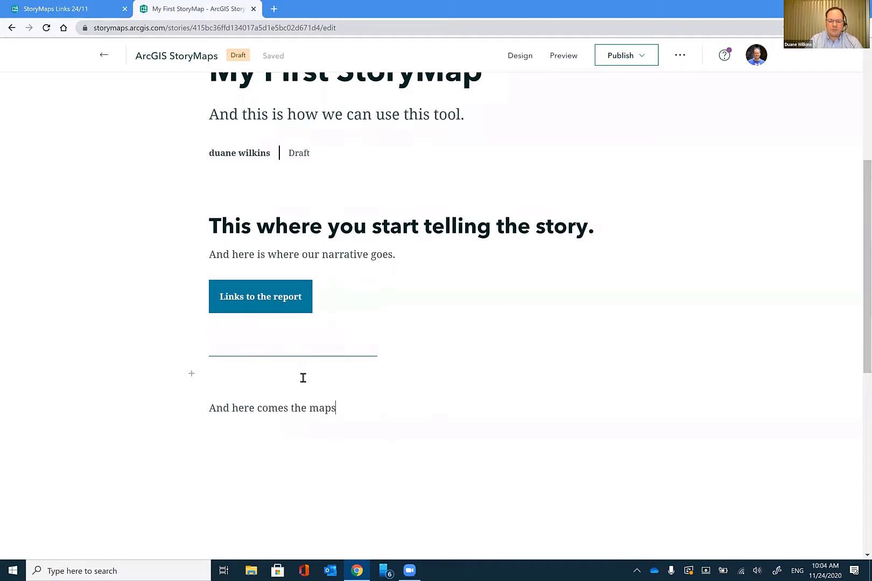
pyautogui.write('.')
# Step: Insert a Map block below "And here comes the maps." and place the web scene "Cultural Narratives 3D Scenes" in it
pyautogui.scroll(-3, 307, 397)
pyautogui.press('Return')
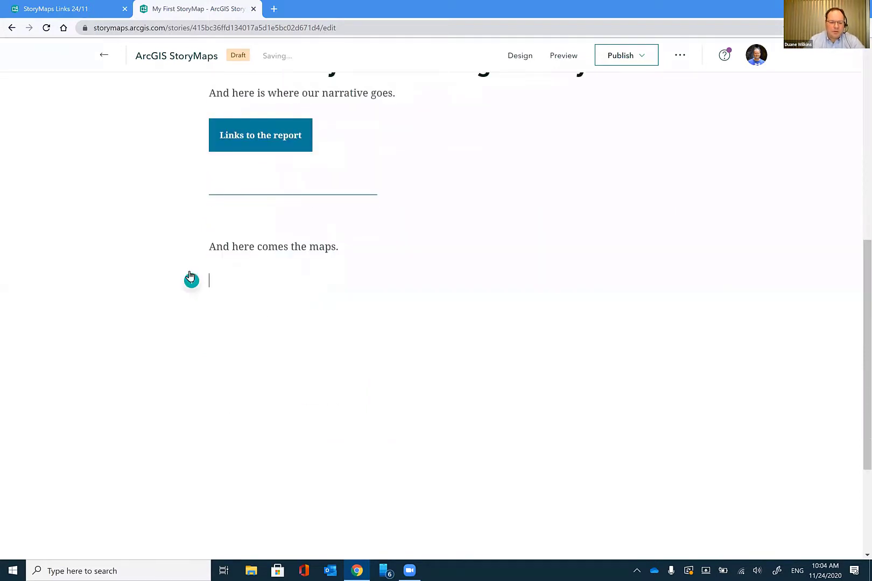
pyautogui.click(191, 281)
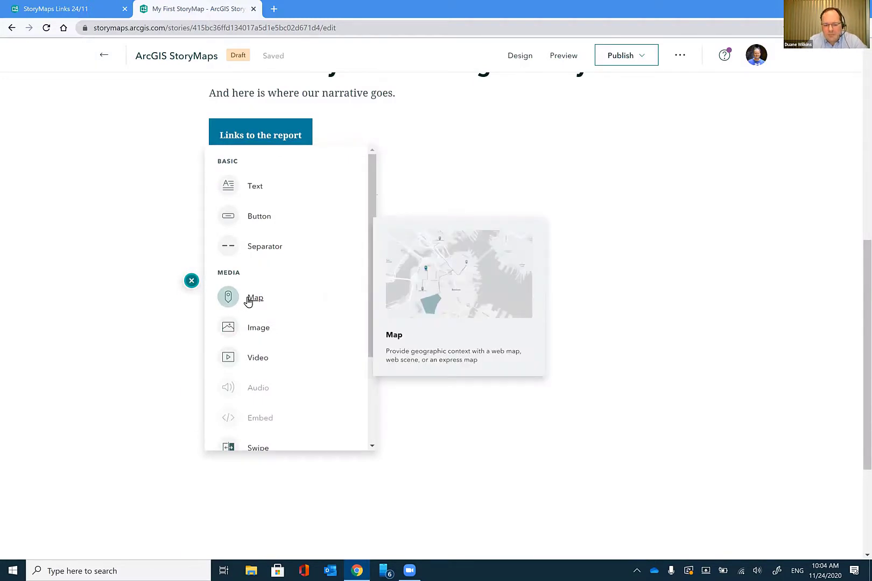
pyautogui.click(249, 300)
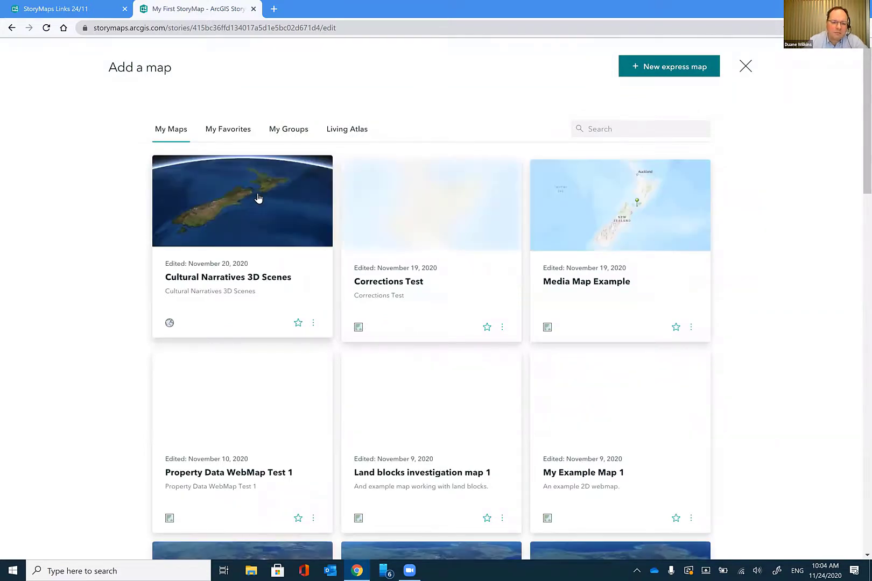
pyautogui.click(259, 195)
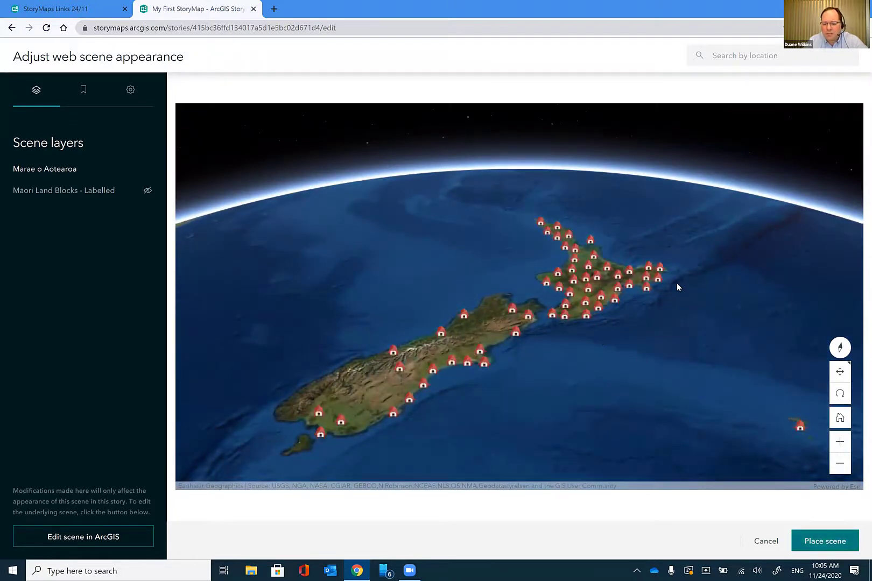
pyautogui.click(827, 543)
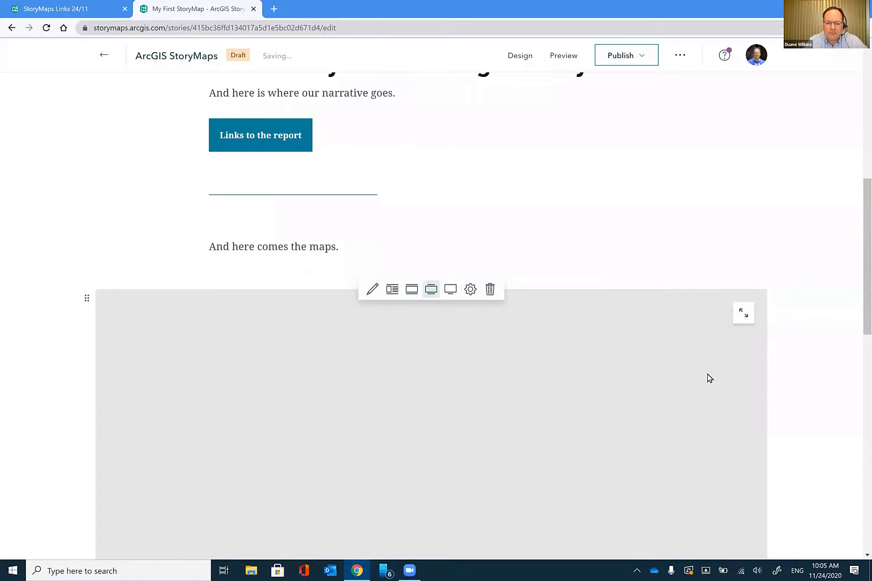
# Step: Read the pop-up details of two marae markers in the embedded 3D scene and view its appearance editor, leaving it without changes
pyautogui.moveTo(868, 318); pyautogui.dragTo(868, 361)
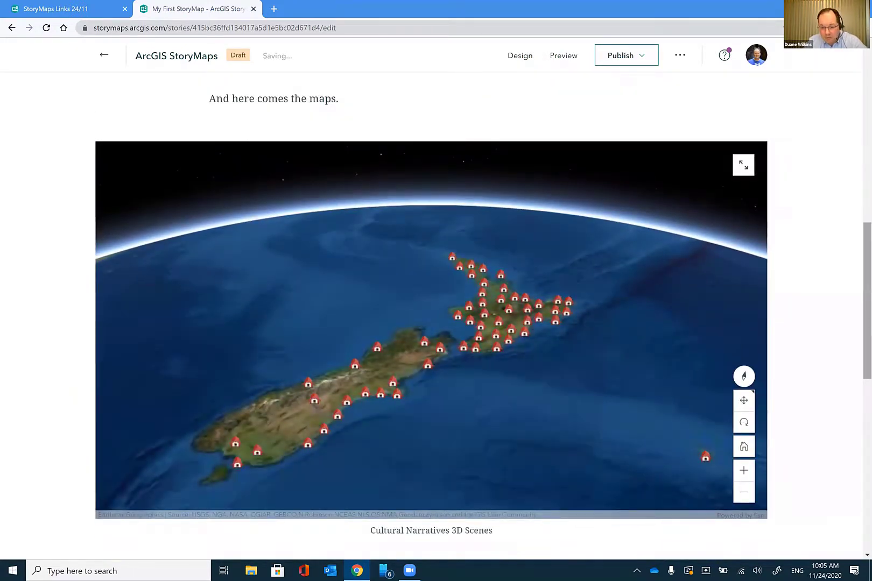
pyautogui.moveTo(384, 369)
pyautogui.mouseDown()
pyautogui.moveTo(410, 366)
pyautogui.moveTo(370, 375)
pyautogui.mouseUp()
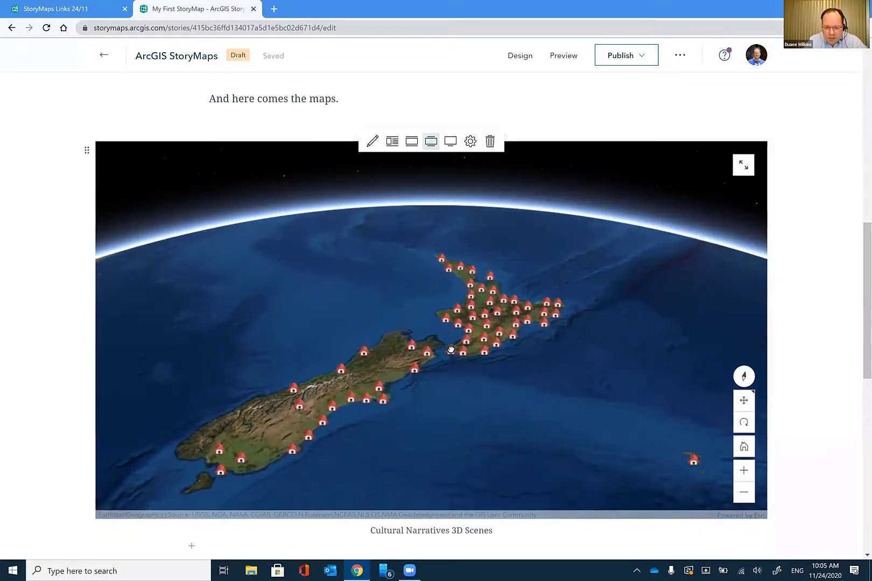
pyautogui.click(451, 350)
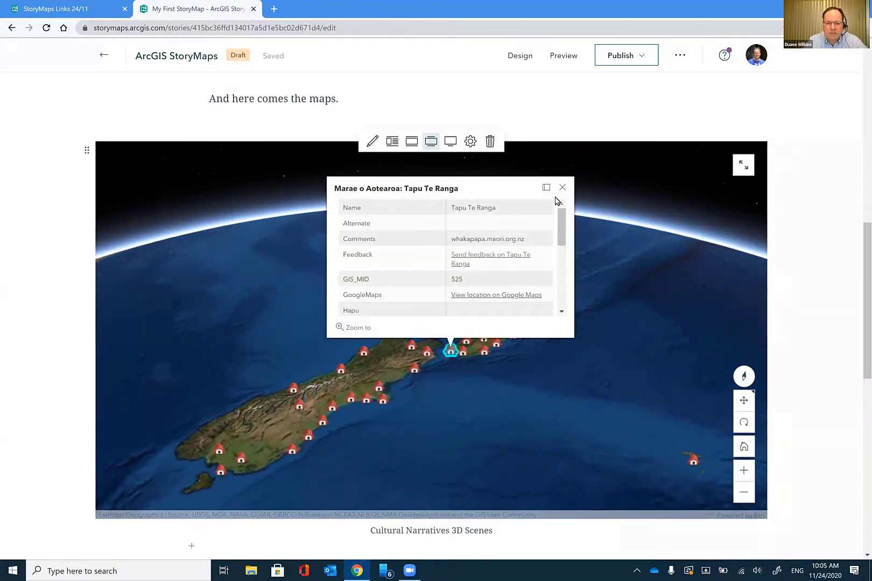
pyautogui.click(562, 188)
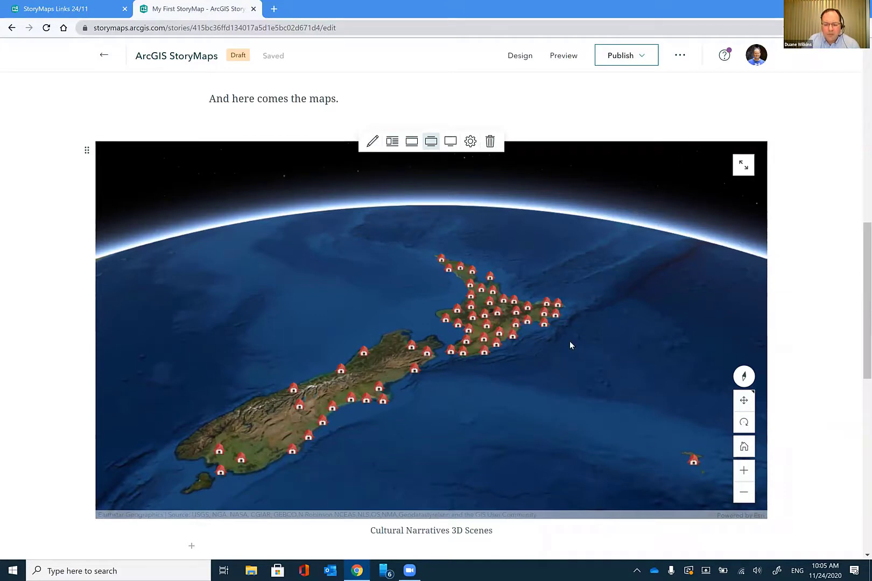
pyautogui.click(545, 325)
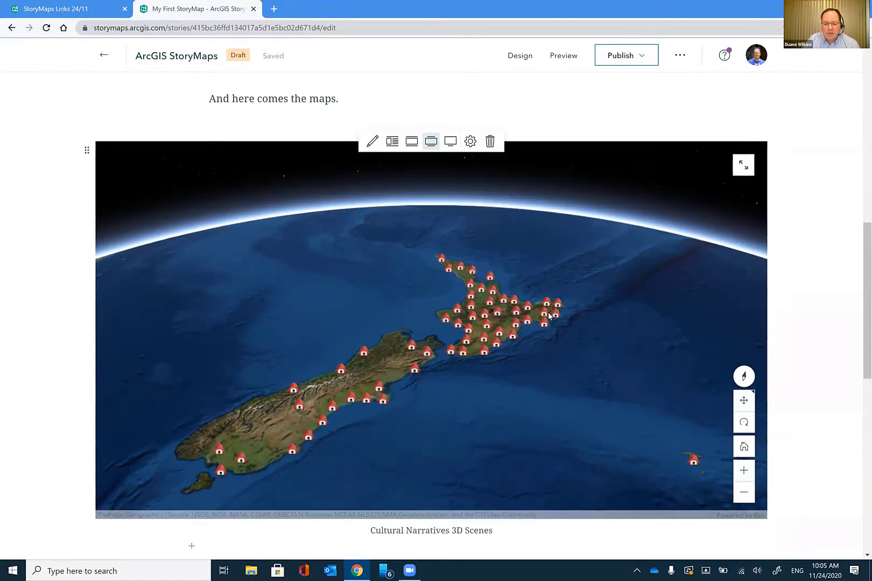
pyautogui.moveTo(657, 204); pyautogui.dragTo(655, 277)
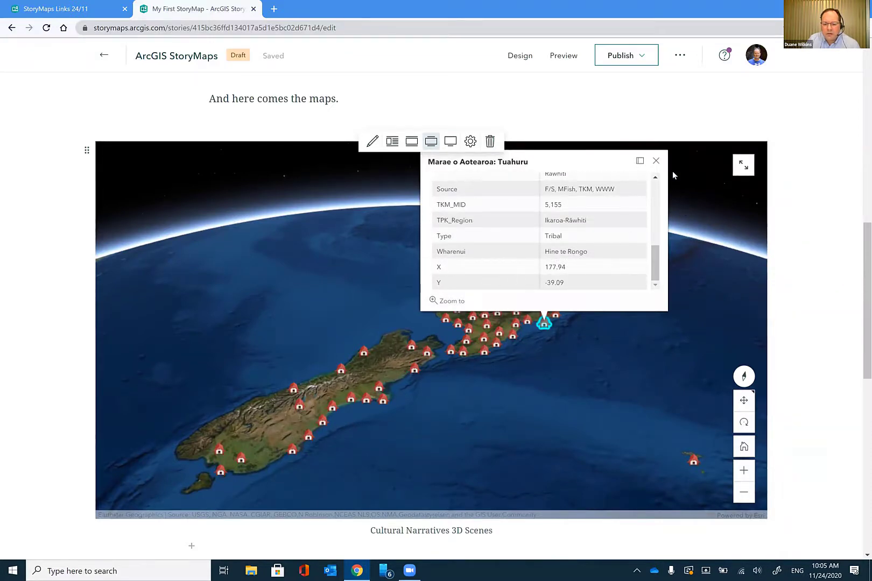
pyautogui.click(657, 161)
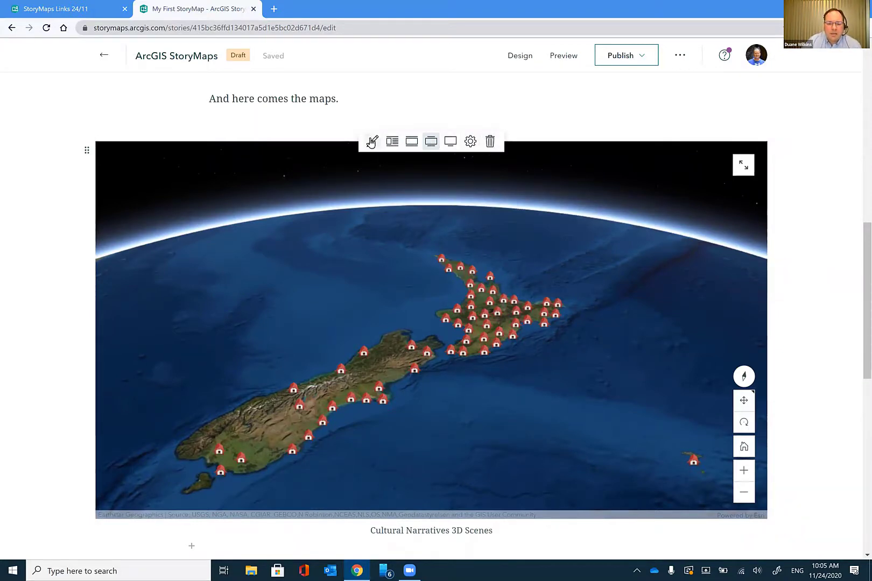
pyautogui.click(371, 141)
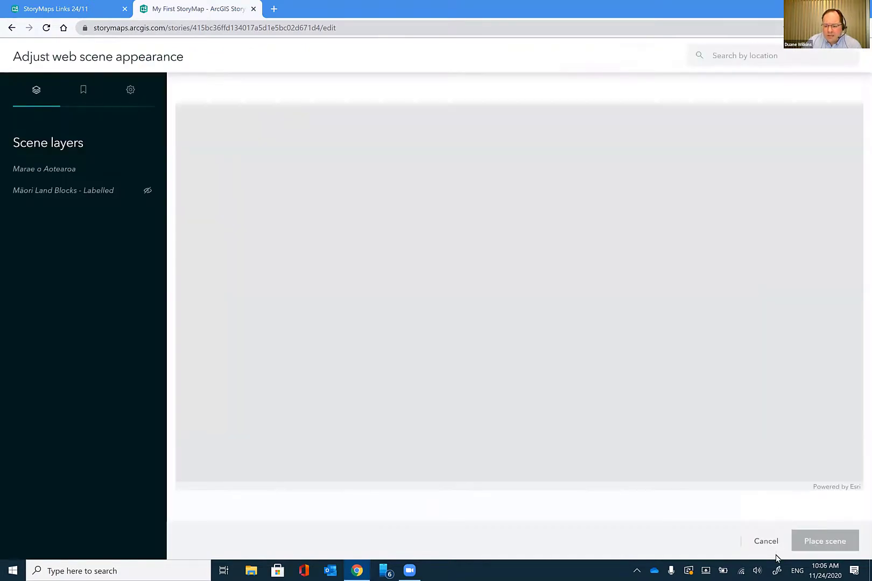
pyautogui.click(769, 545)
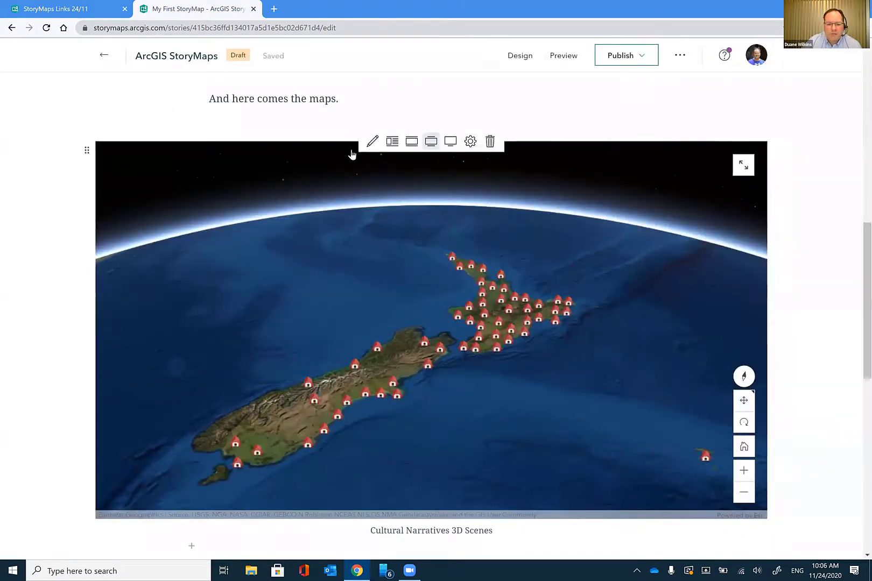
# Step: Float the scene block and write "We can continue telling our story here." in the text beside it
pyautogui.click(392, 142)
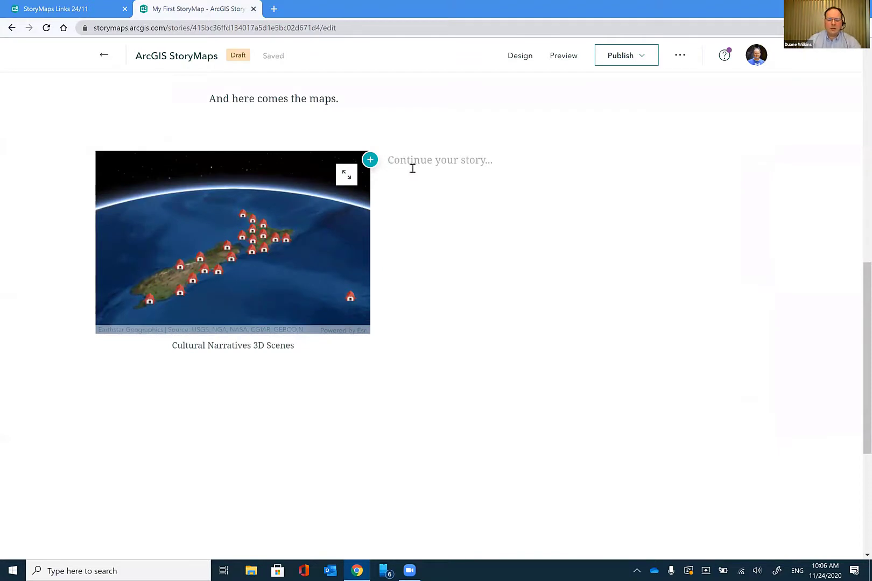
pyautogui.write('We can c')
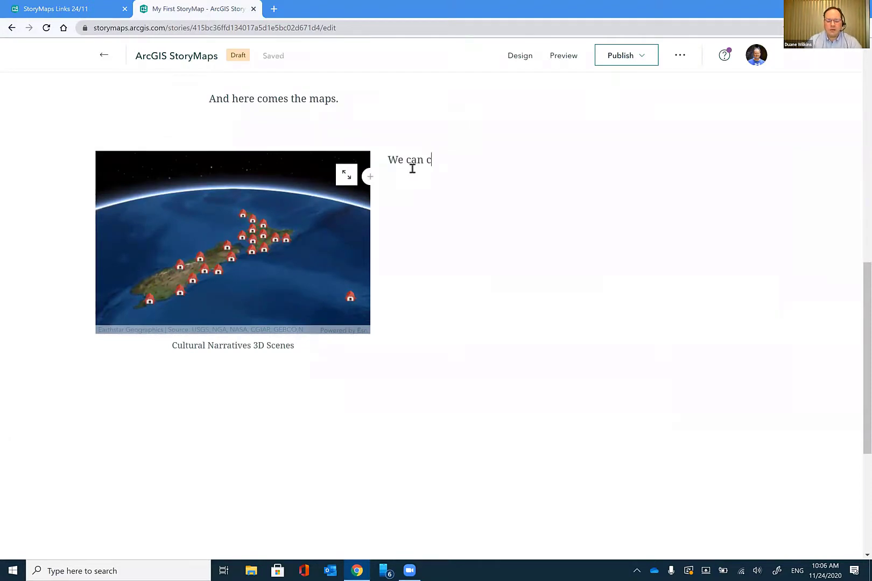
pyautogui.write('ontinue telling')
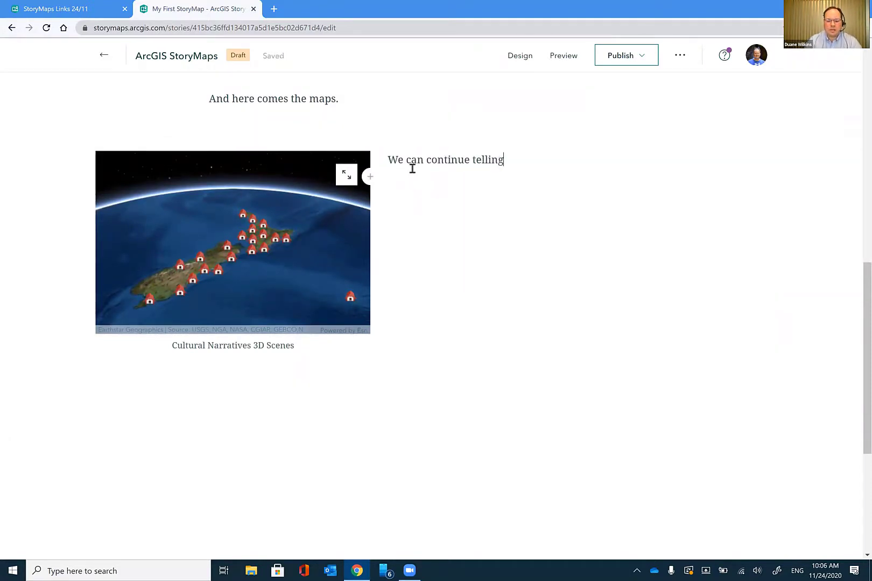
pyautogui.write(' out s')
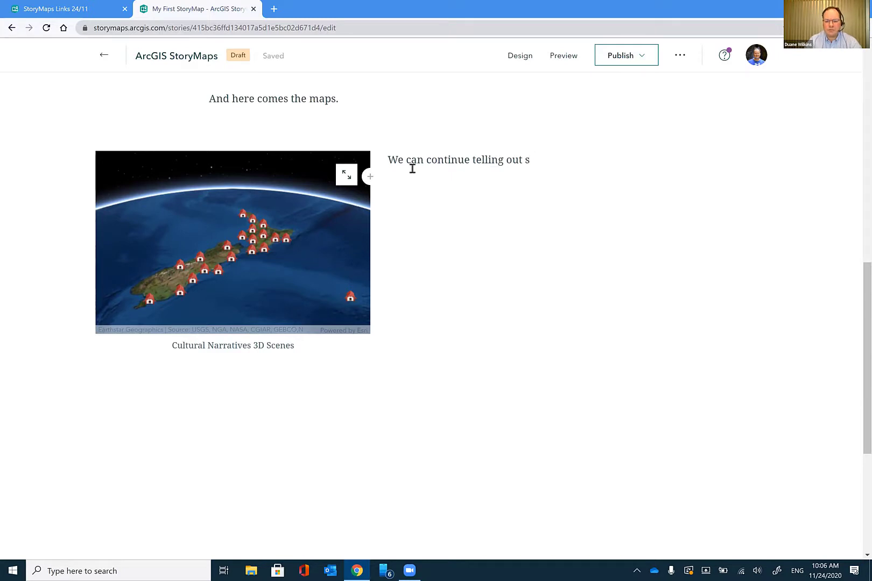
pyautogui.write('tory here.')
# Step: Copy the sentence "We can continue telling our story here." and repeat it until the text wraps below the floated scene
pyautogui.hotkey('ctrl', 'shift', 'Left')
pyautogui.hotkey('ctrl', 'shift', 'Left')
pyautogui.hotkey('ctrl', 'shift', 'Left')
pyautogui.hotkey('ctrl', 'shift', 'Left')
pyautogui.hotkey('ctrl', 'shift', 'Left')
pyautogui.hotkey('ctrl', 'shift', 'Left')
pyautogui.hotkey('ctrl', 'shift', 'Left')
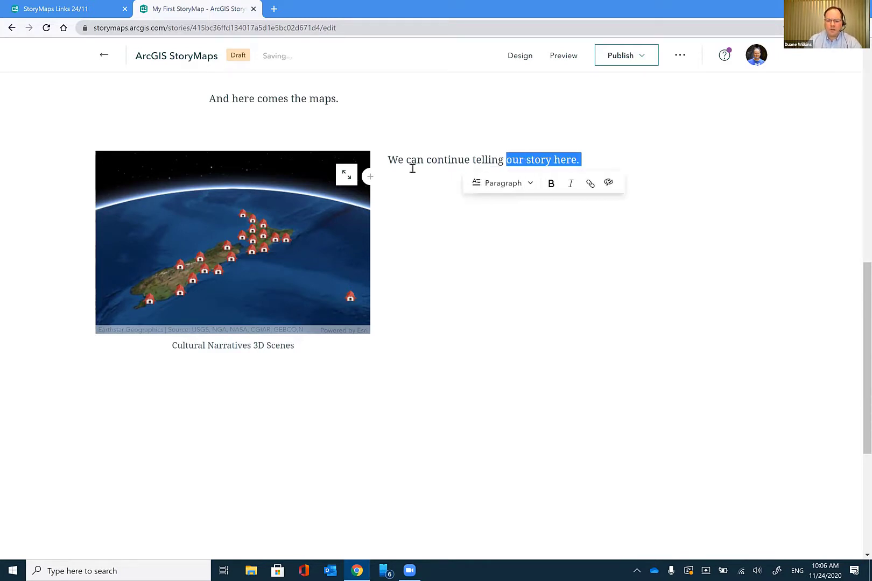
pyautogui.hotkey('ctrl', 'c')
pyautogui.hotkey('ctrl', 'v')
pyautogui.hotkey('ctrl', 'v')
pyautogui.hotkey('ctrl', 'v')
pyautogui.hotkey('ctrl', 'v')
pyautogui.hotkey('ctrl', 'v')
pyautogui.hotkey('ctrl', 'v')
pyautogui.hotkey('ctrl', 'v')
pyautogui.hotkey('ctrl', 'v')
pyautogui.hotkey('ctrl', 'v')
pyautogui.hotkey('ctrl', 'v')
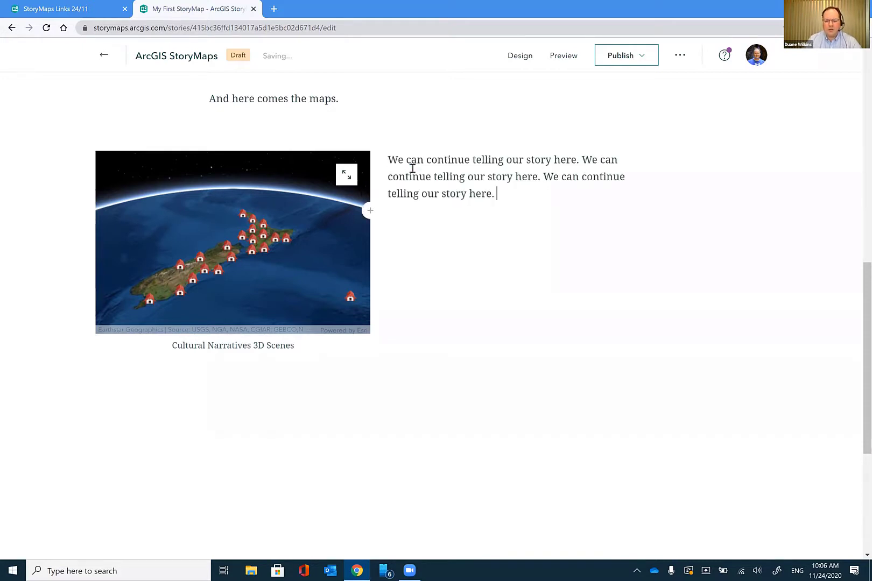
pyautogui.hotkey('ctrl', 'v')
pyautogui.hotkey('ctrl', 'v')
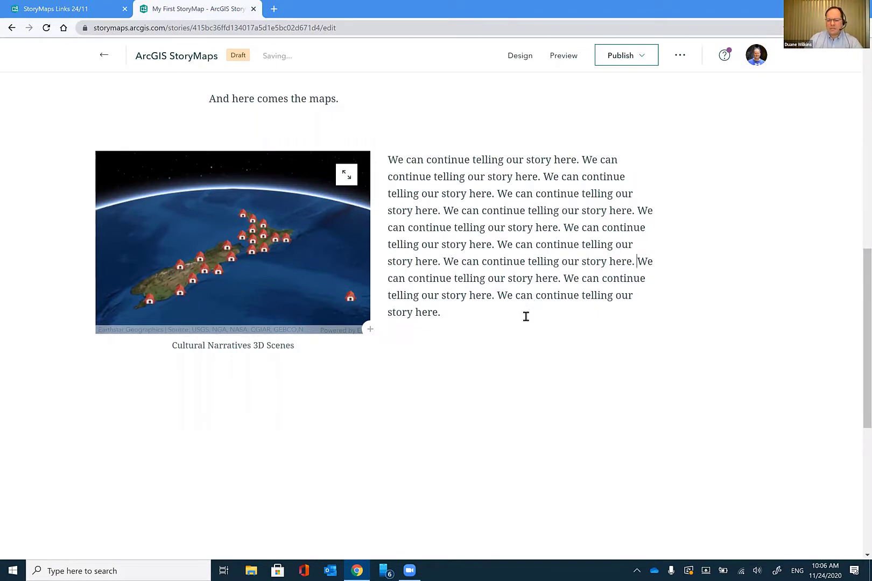
pyautogui.hotkey('ctrl', 'v')
pyautogui.hotkey('ctrl', 'v')
pyautogui.hotkey('ctrl', 'v')
pyautogui.hotkey('ctrl', 'v')
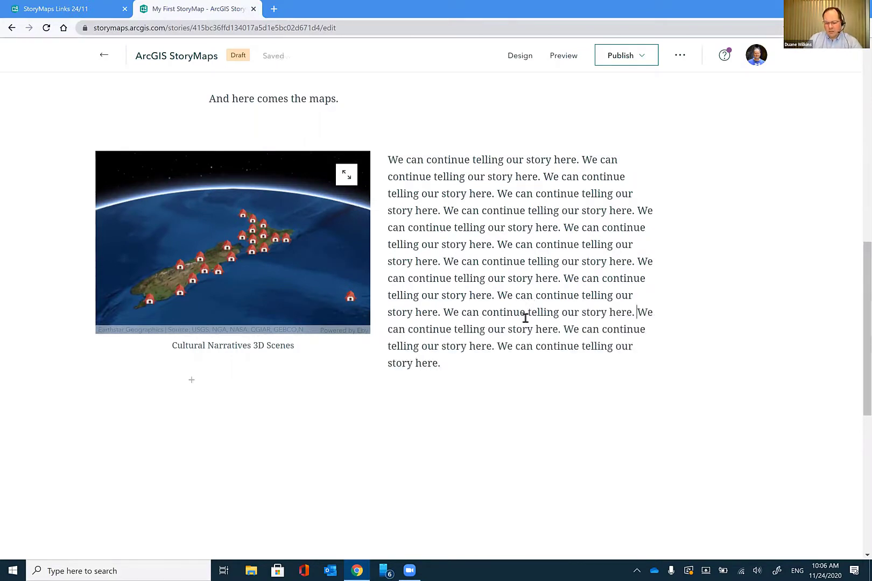
pyautogui.hotkey('ctrl', 'v')
pyautogui.hotkey('ctrl', 'v')
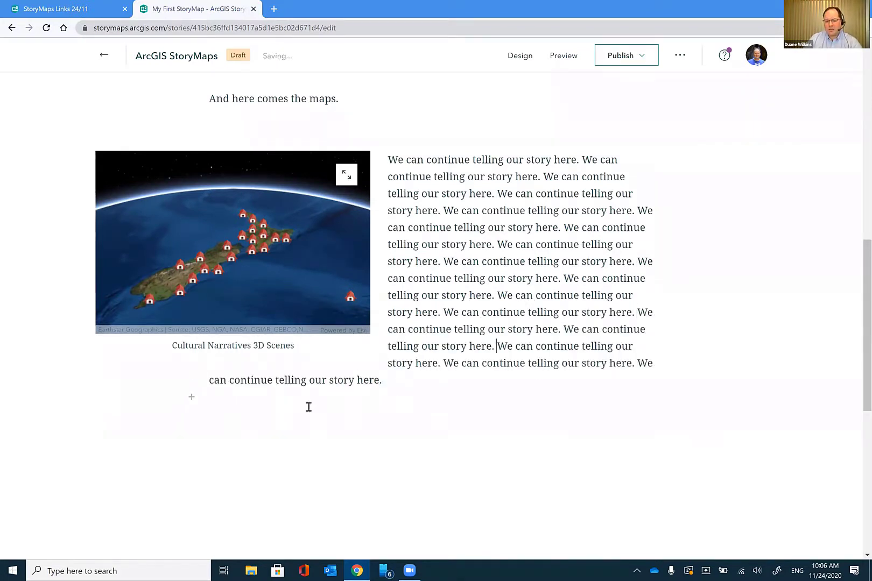
pyautogui.hotkey('ctrl', 'v')
pyautogui.hotkey('ctrl', 'v')
pyautogui.hotkey('ctrl', 'v')
pyautogui.hotkey('ctrl', 'v')
pyautogui.hotkey('ctrl', 'v')
pyautogui.hotkey('ctrl', 'v')
pyautogui.hotkey('ctrl', 'v')
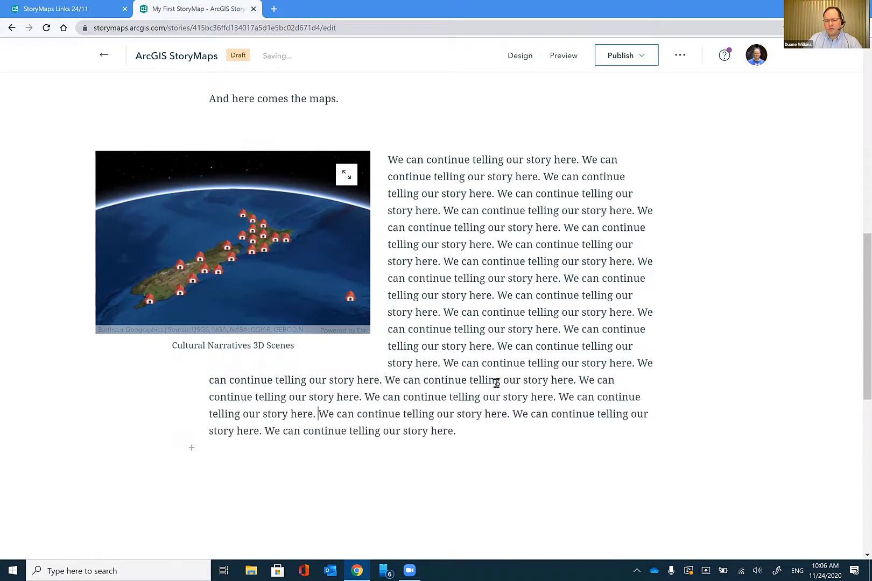
# Step: Split the repeated text after its tenth line and add blank lines so the second part starts below the scene
pyautogui.click(442, 313)
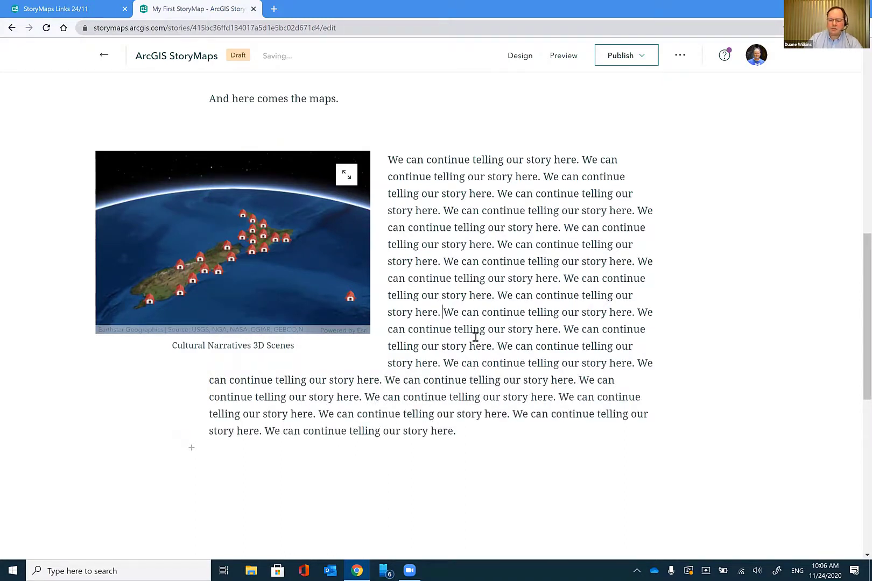
pyautogui.press('Return')
pyautogui.press('Return')
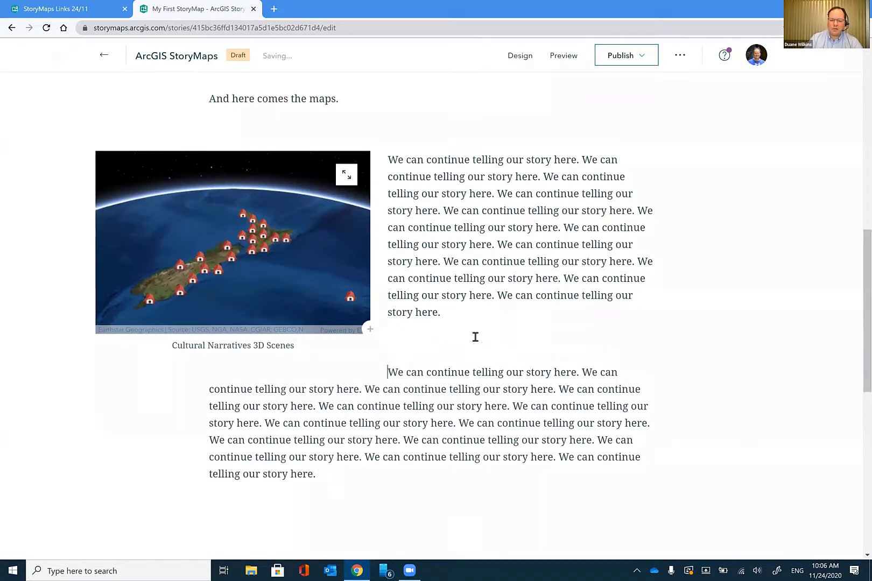
pyautogui.press('Return')
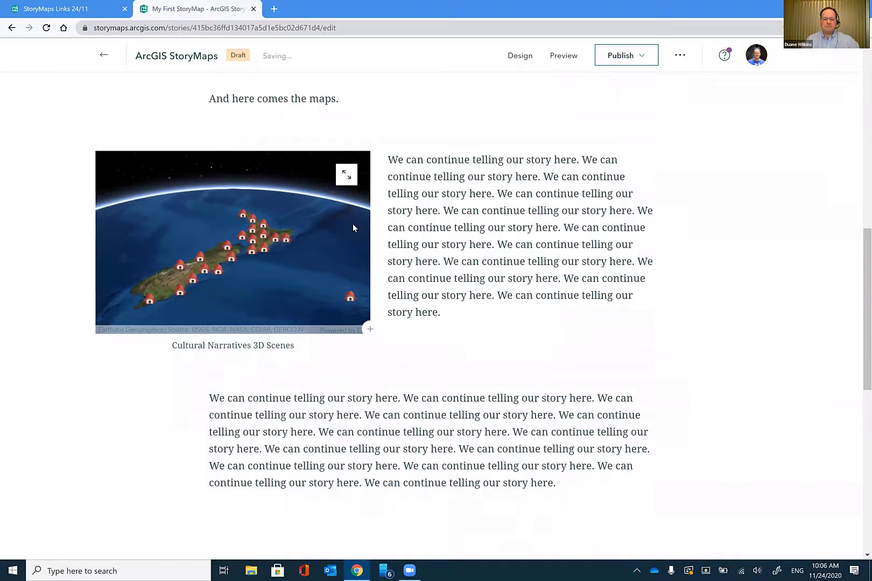
# Step: Try the small, medium and large sizes on the scene block and look over the large layout
pyautogui.moveTo(264, 167)
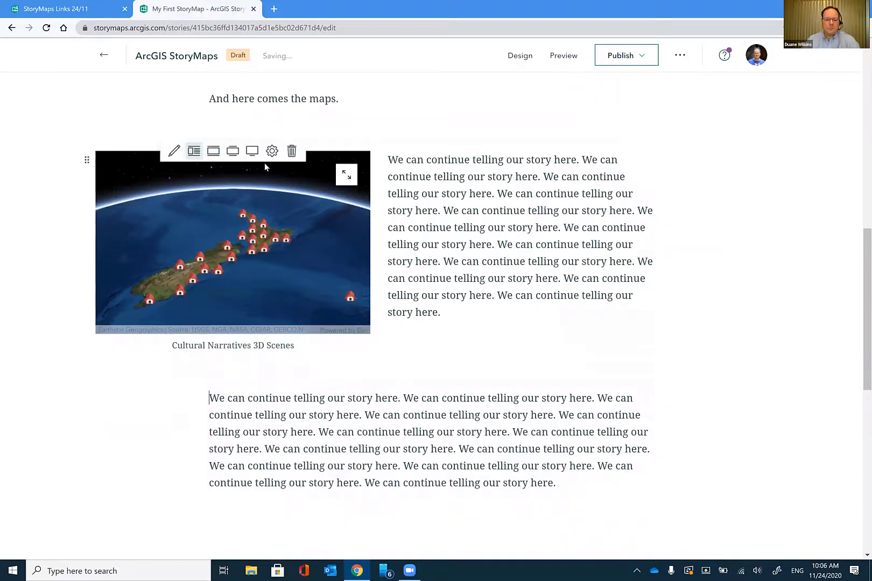
pyautogui.click(213, 153)
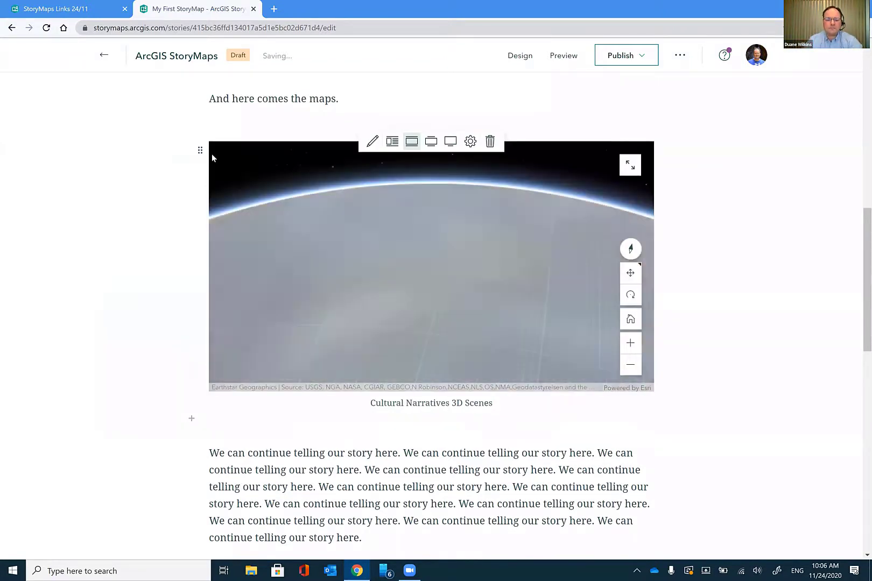
pyautogui.click(432, 142)
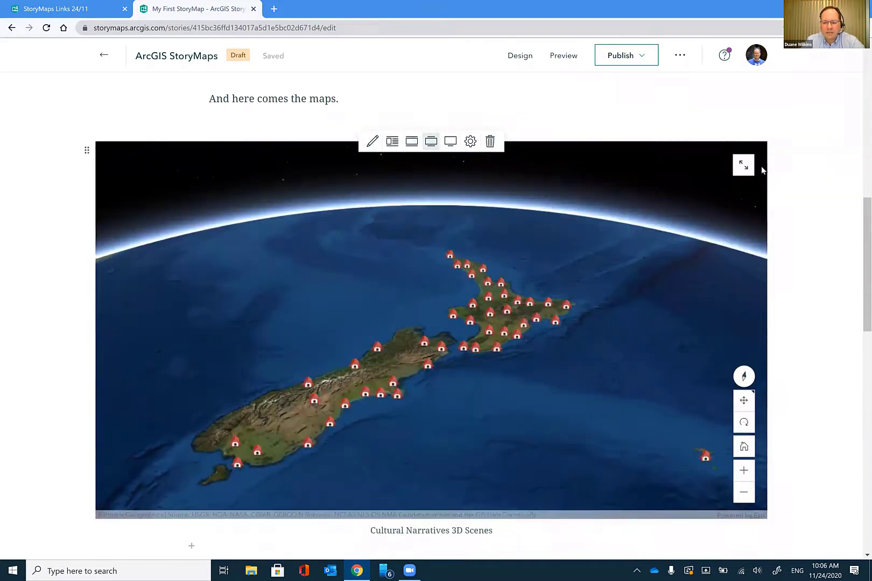
pyautogui.click(450, 143)
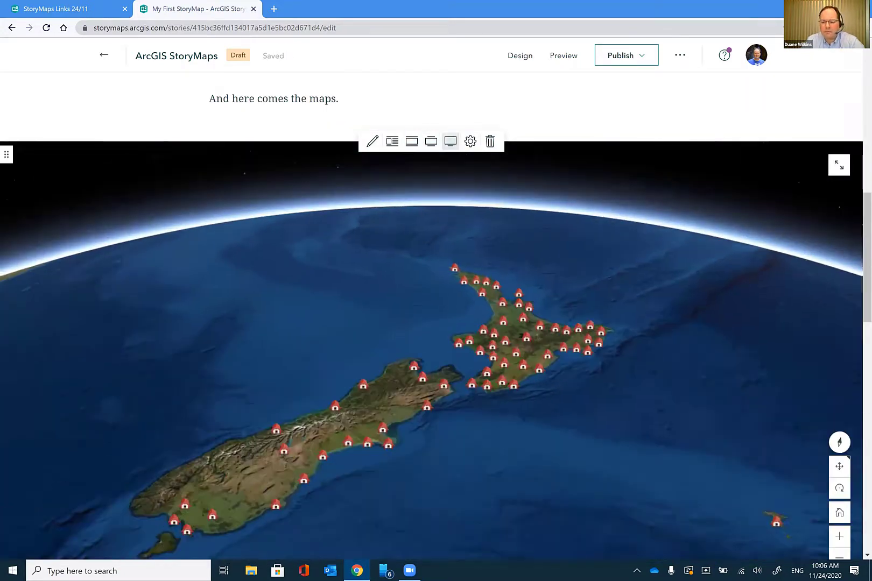
pyautogui.scroll(-3, 431, 318)
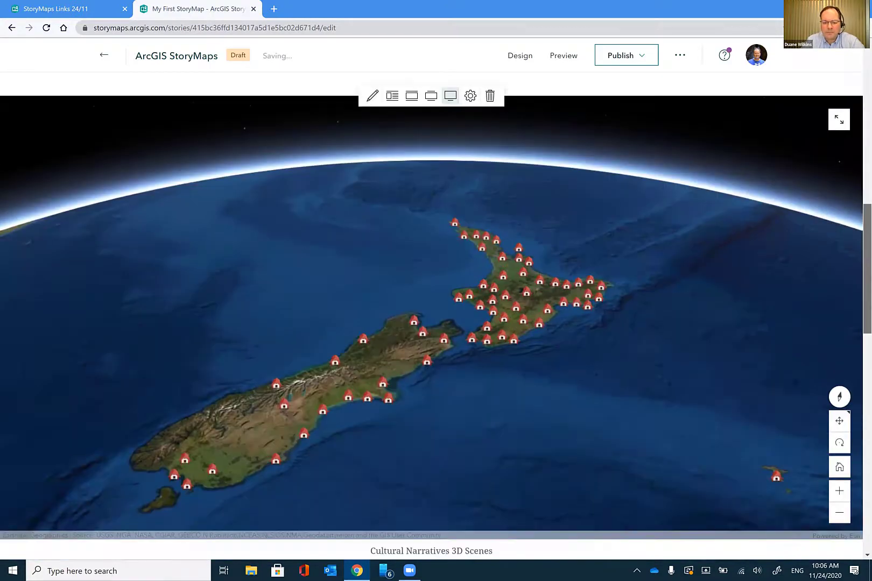
pyautogui.scroll(3, 432, 317)
pyautogui.scroll(-2, 432, 317)
pyautogui.scroll(1, 519, 284)
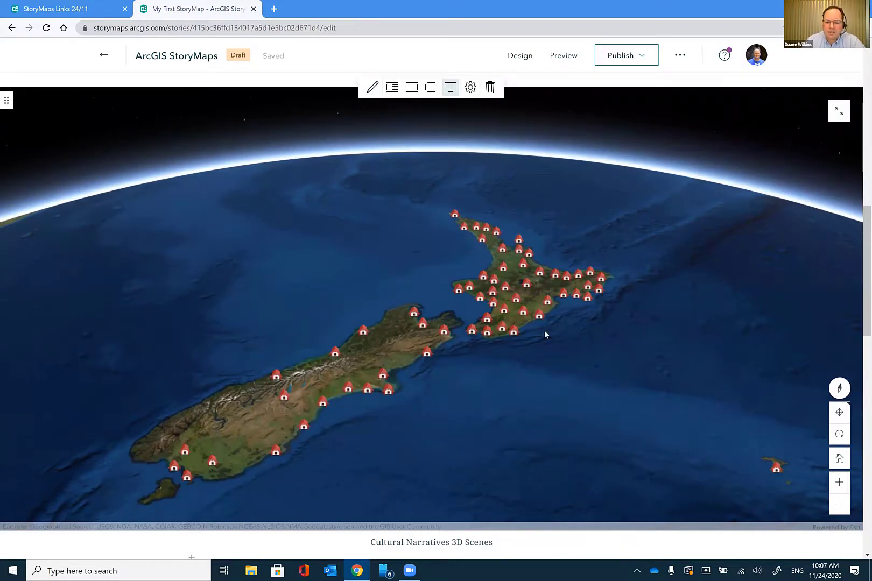
# Step: Set the scene block to the small size and check the layout of the paragraphs below it
pyautogui.click(415, 90)
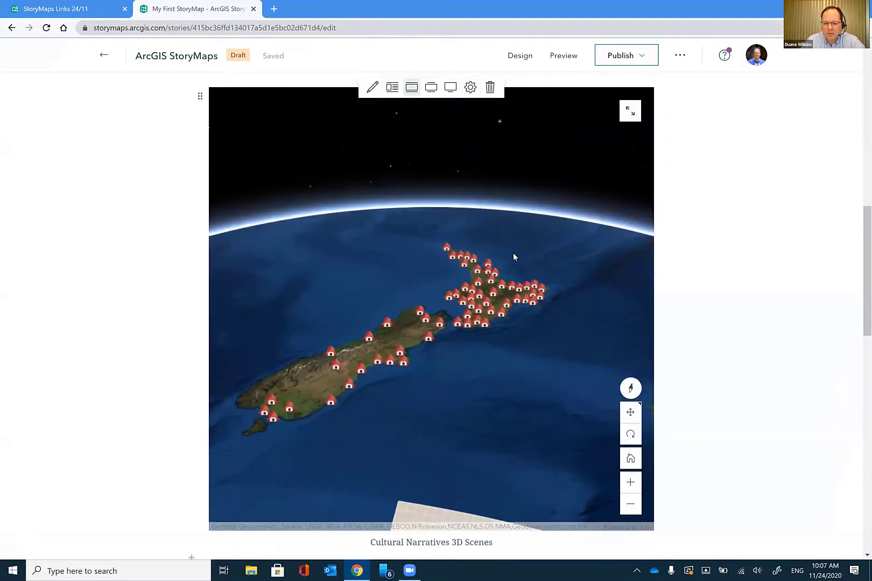
pyautogui.scroll(2, 432, 290)
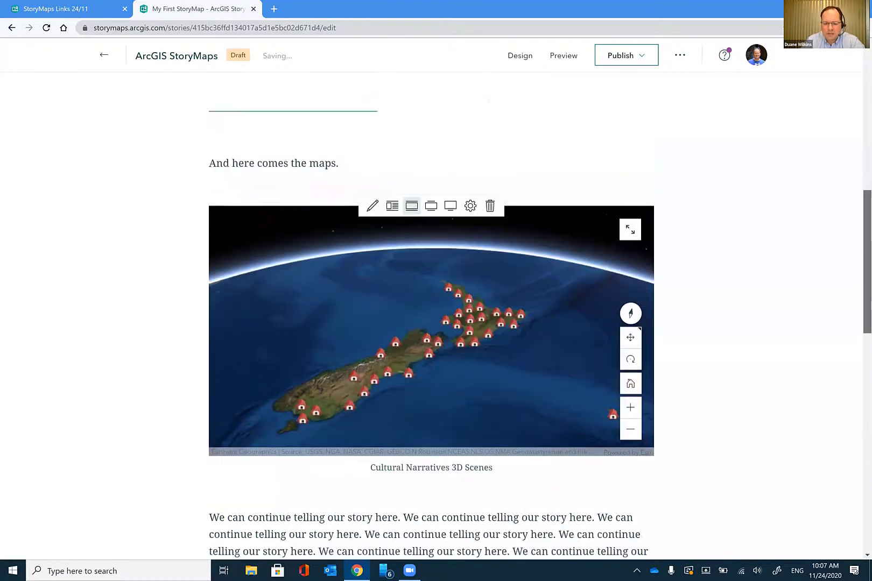
pyautogui.scroll(-2, 431, 290)
pyautogui.scroll(-2, 431, 291)
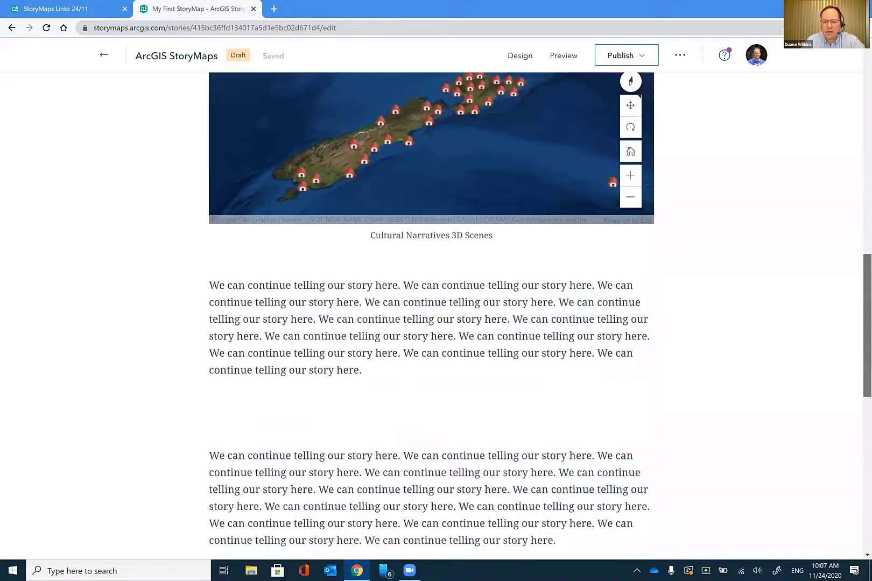
pyautogui.scroll(3, 788, 259)
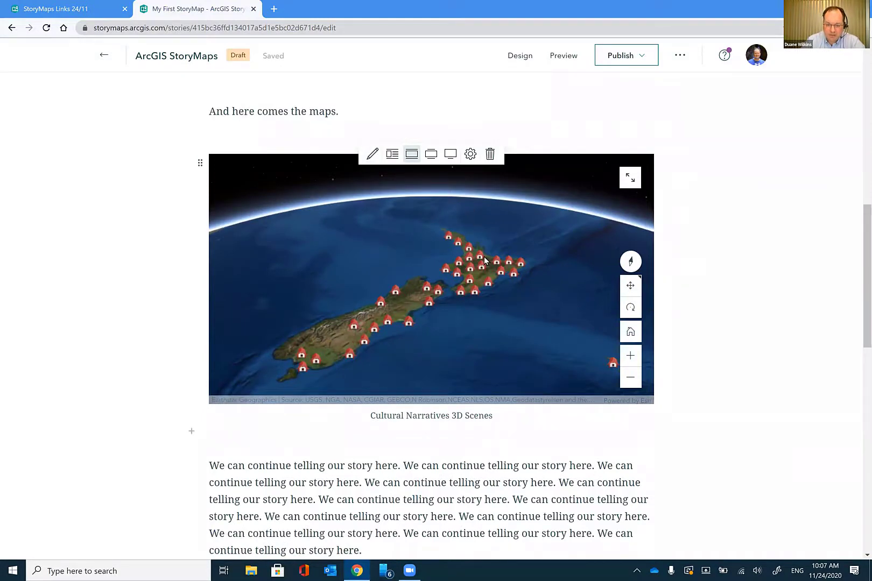
# Step: View the web scene's options with the alternative text setting, and leave them without saving
pyautogui.click(470, 155)
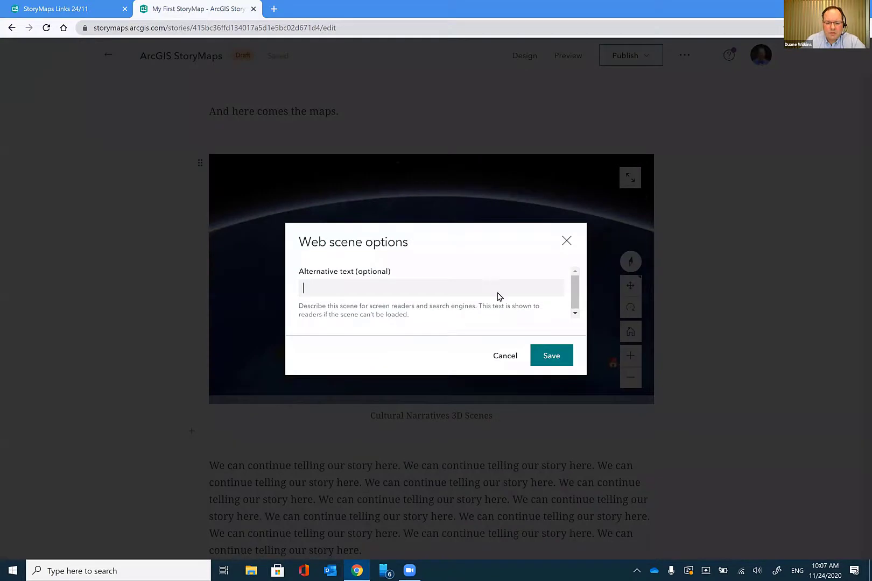
pyautogui.click(498, 357)
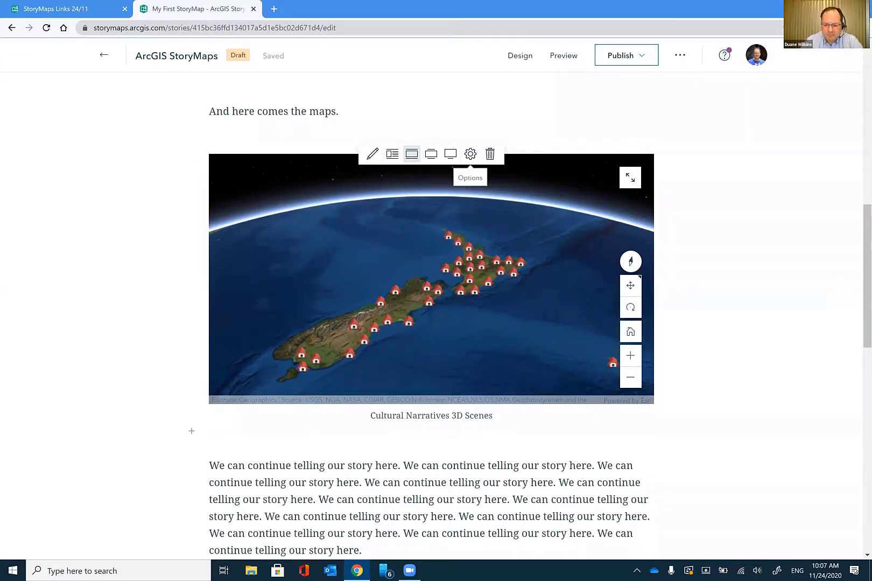
pyautogui.moveTo(867, 317); pyautogui.dragTo(867, 397)
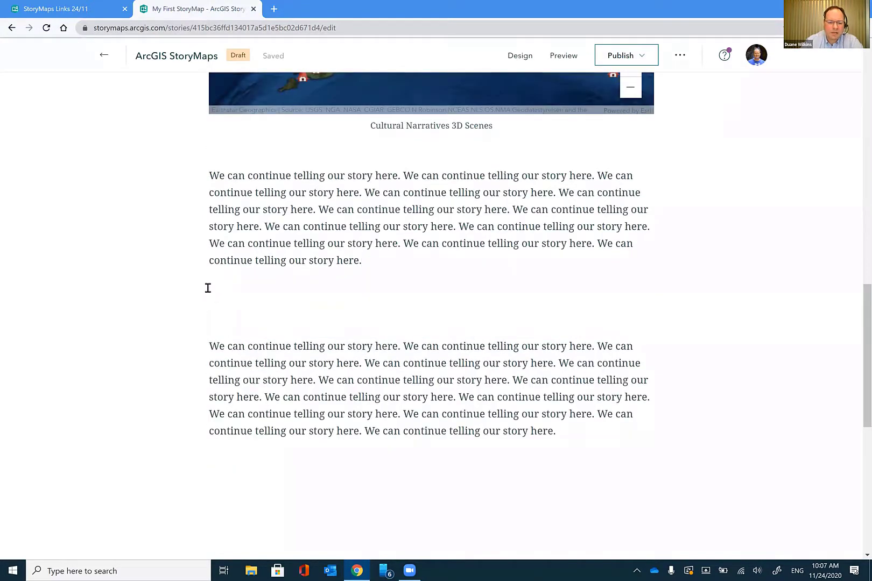
# Step: Insert a new express map between the two text paragraphs and centre its view on New Zealand
pyautogui.click(192, 294)
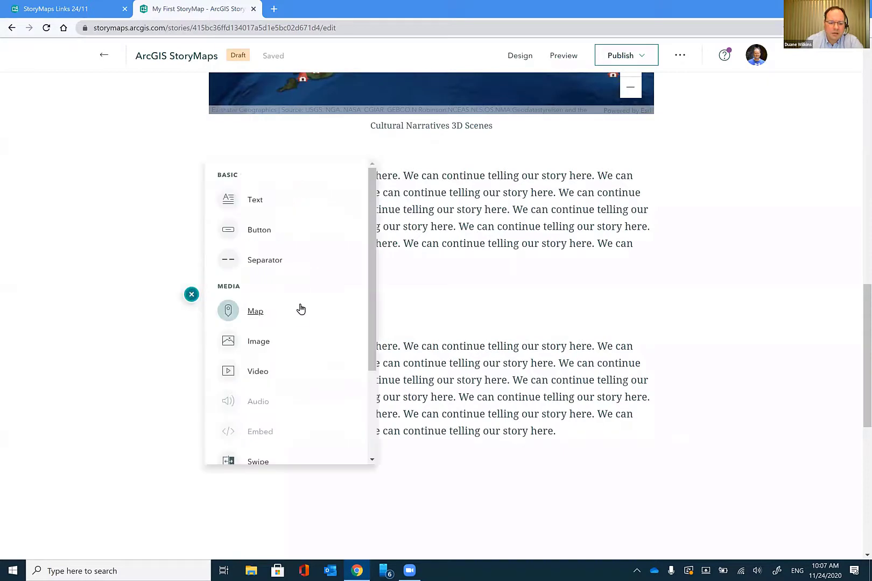
pyautogui.click(253, 313)
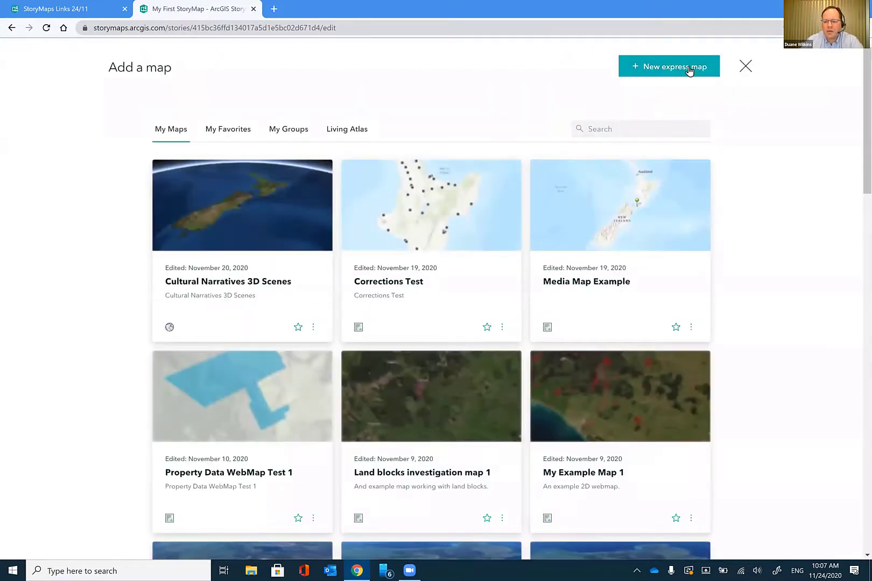
pyautogui.click(693, 69)
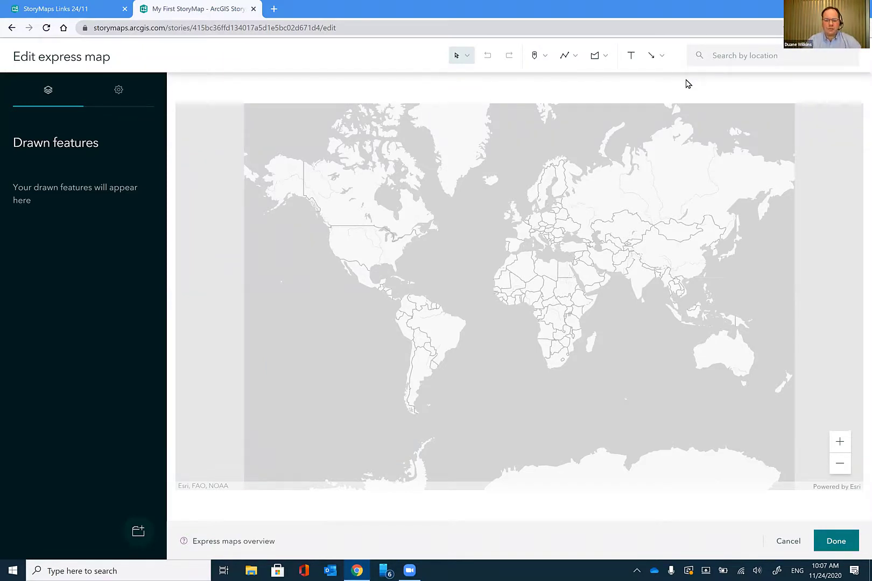
pyautogui.moveTo(574, 350); pyautogui.dragTo(454, 337)
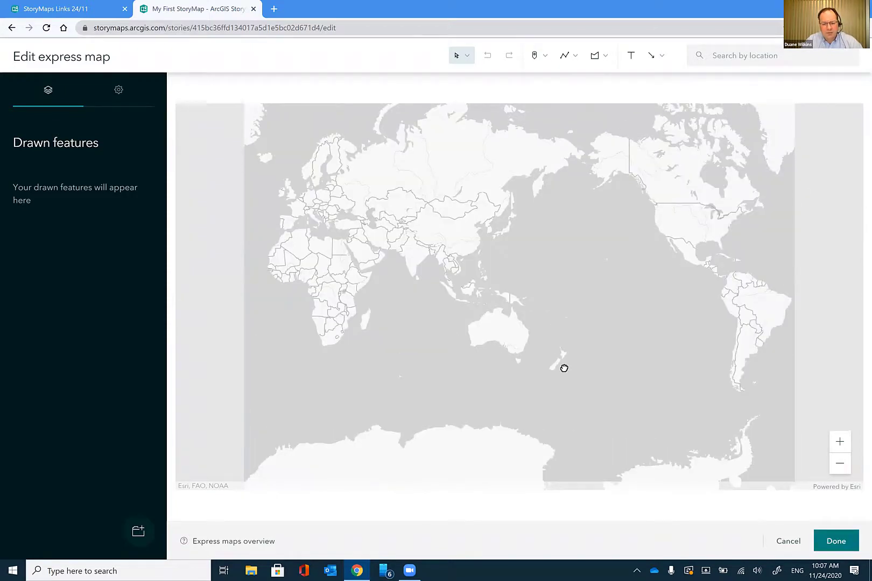
pyautogui.scroll(5, 563, 347)
pyautogui.moveTo(559, 338); pyautogui.dragTo(536, 267)
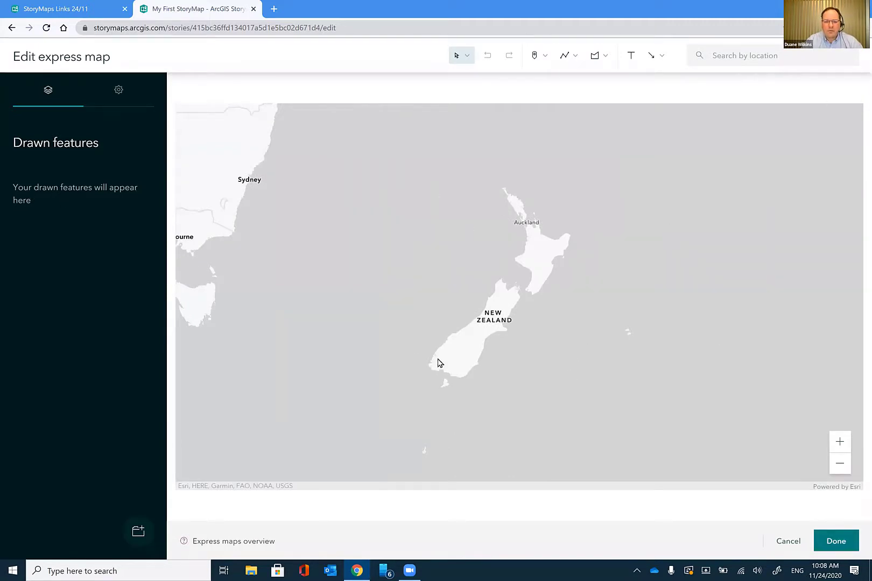
pyautogui.click(461, 61)
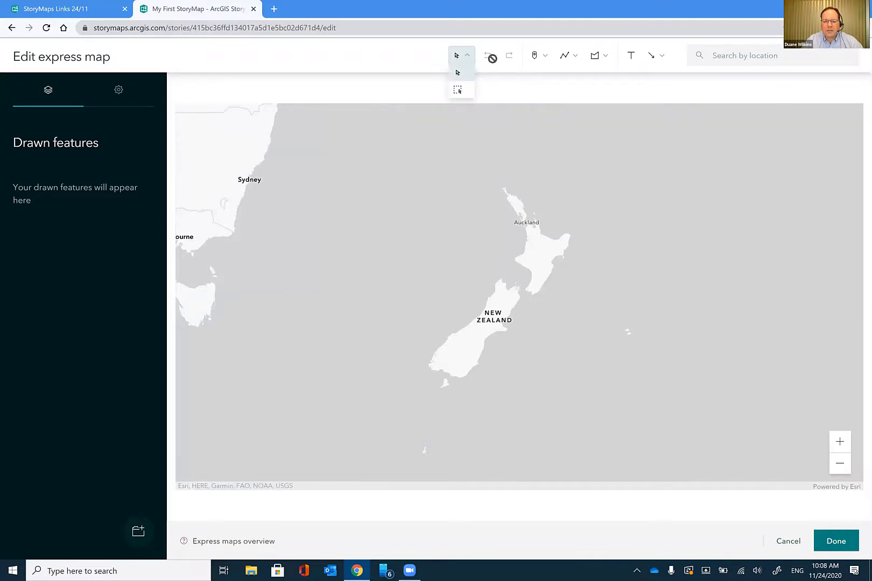
pyautogui.click(536, 60)
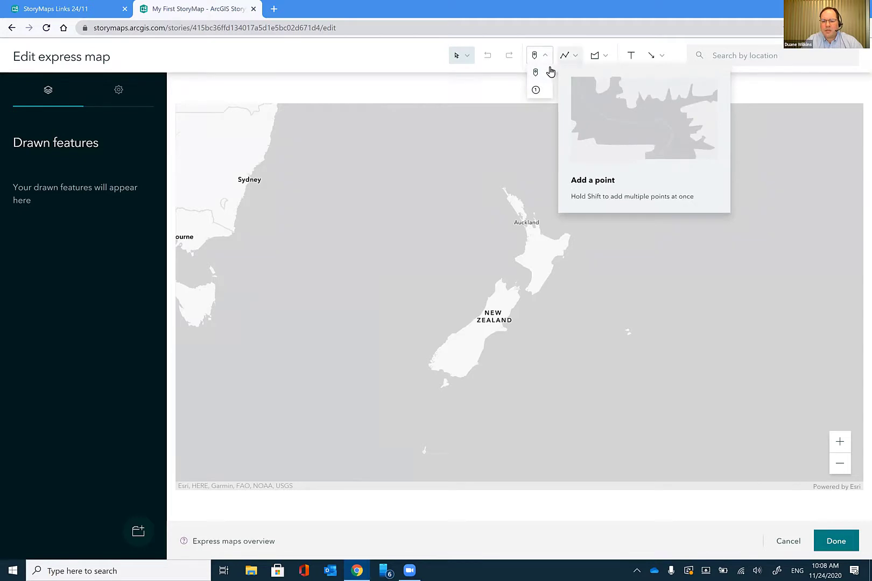
pyautogui.click(576, 63)
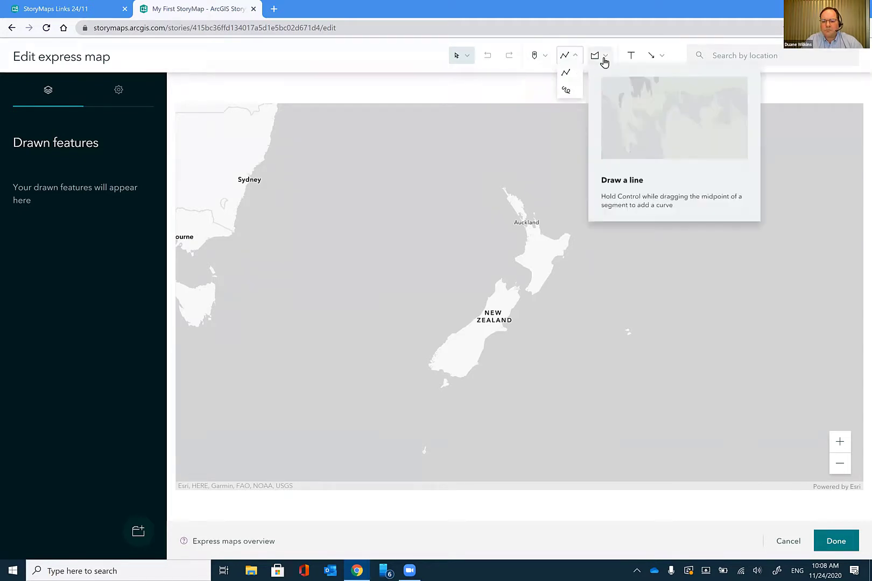
pyautogui.click(604, 59)
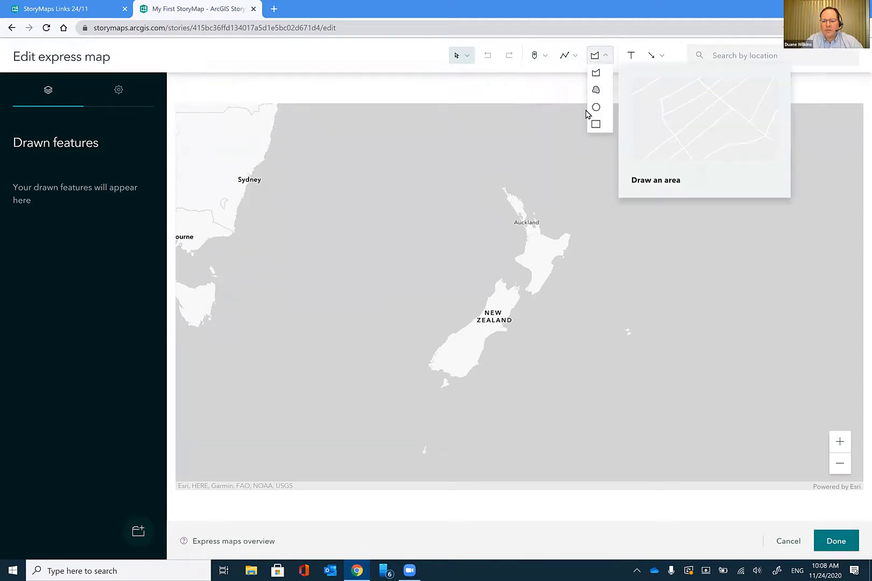
pyautogui.click(643, 61)
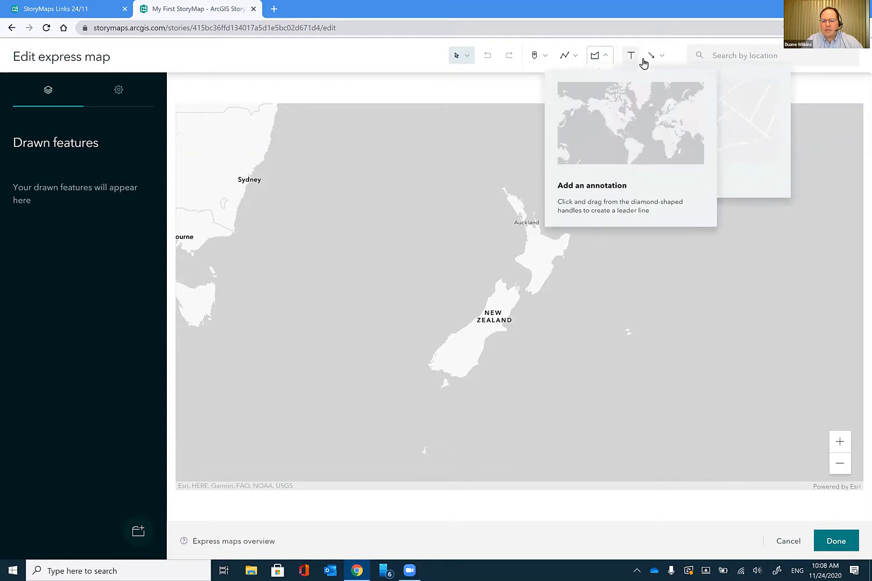
# Step: Draw a single-headed arrow from the sea northeast of Auckland down to the sea east of the South Island
pyautogui.click(660, 57)
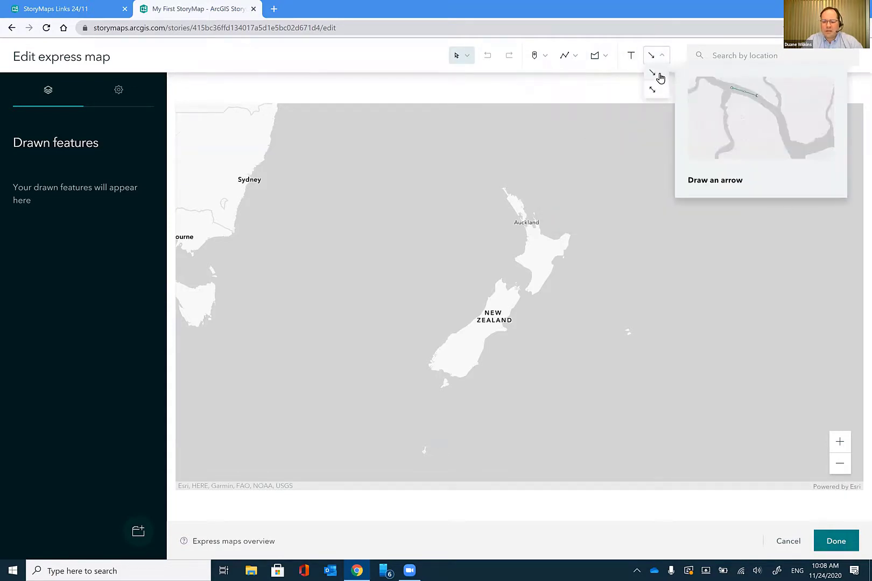
pyautogui.click(659, 76)
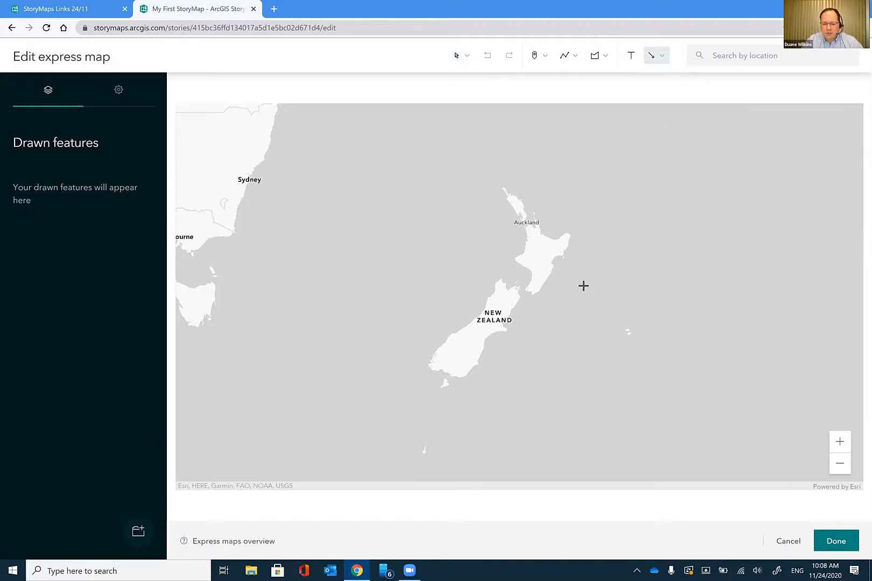
pyautogui.click(556, 201)
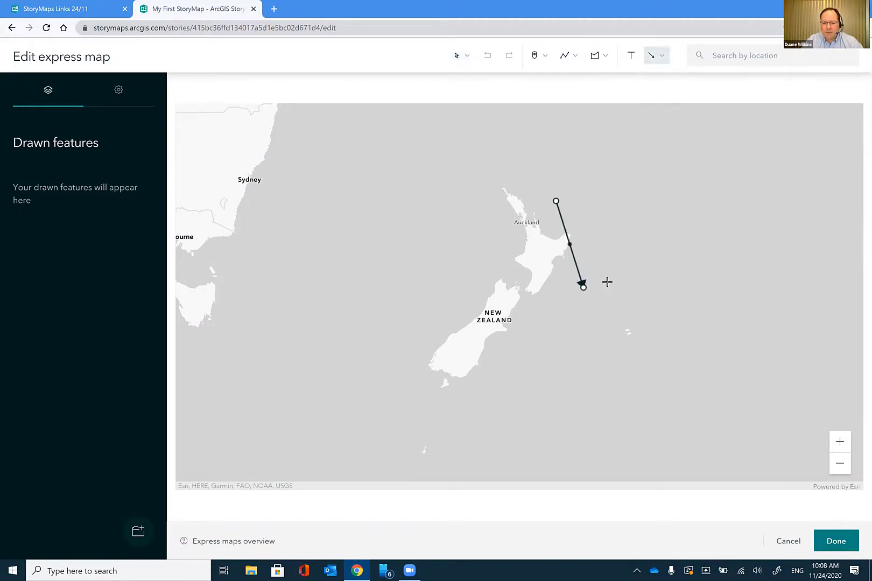
pyautogui.click(554, 341)
pyautogui.click(511, 369)
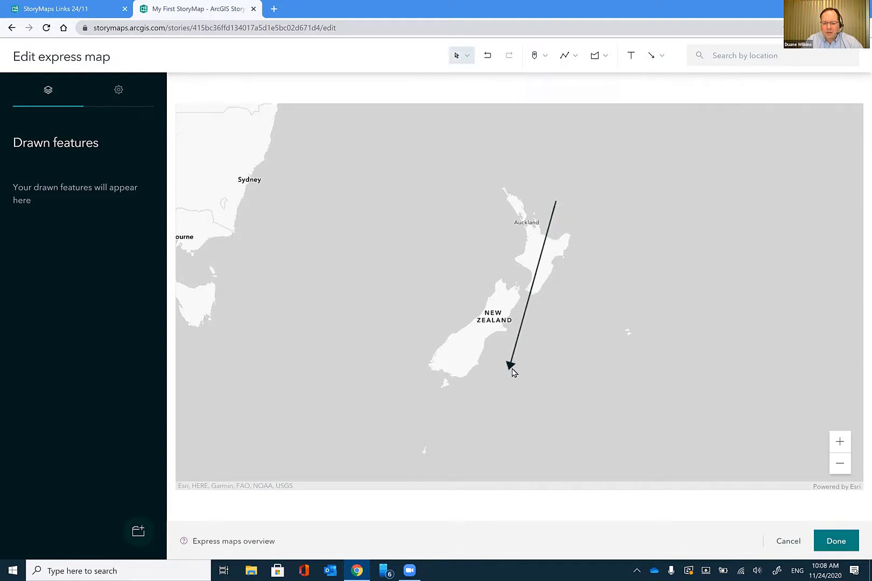
# Step: Reshape the arrow into a curve from Auckland around the east coast to the southern tip of the North Island
pyautogui.click(534, 287)
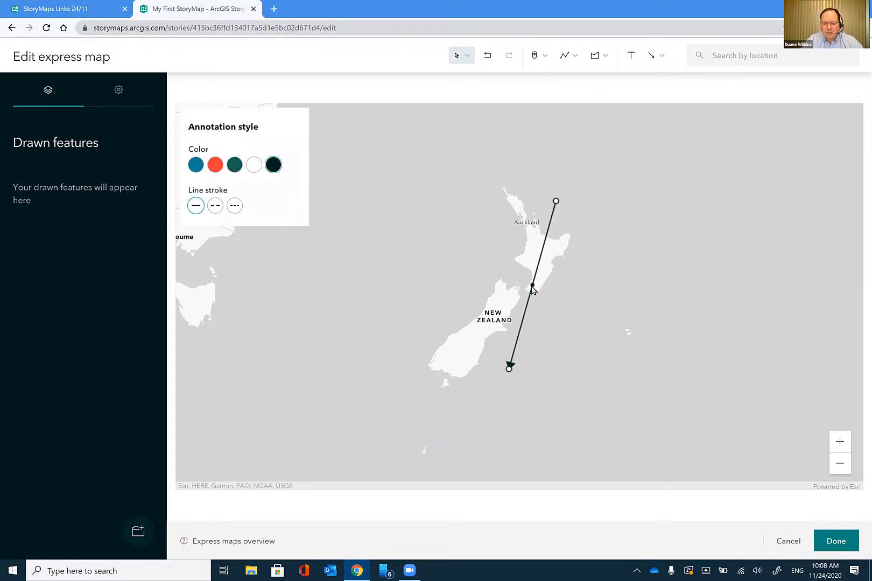
pyautogui.moveTo(533, 288); pyautogui.dragTo(604, 258)
pyautogui.moveTo(511, 372); pyautogui.dragTo(548, 308)
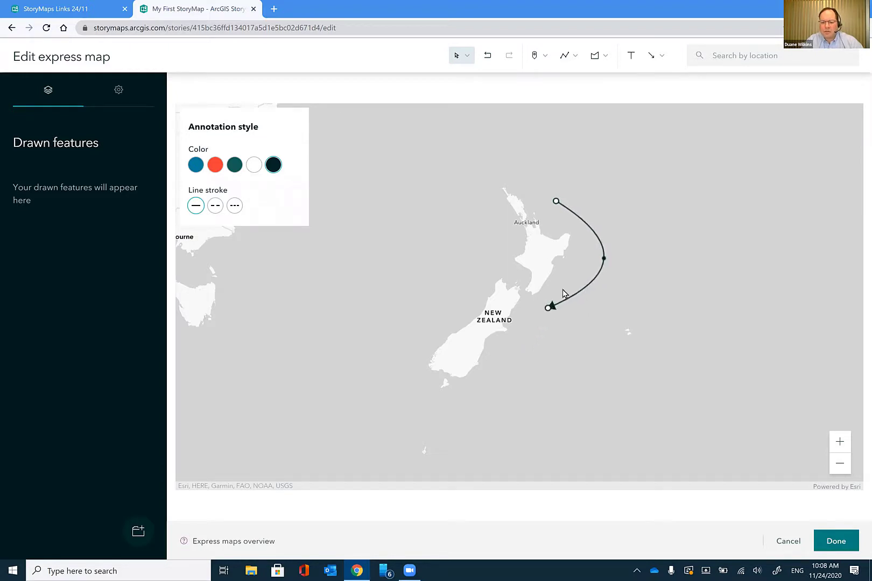
pyautogui.moveTo(556, 201); pyautogui.dragTo(525, 210)
pyautogui.moveTo(604, 259); pyautogui.dragTo(580, 231)
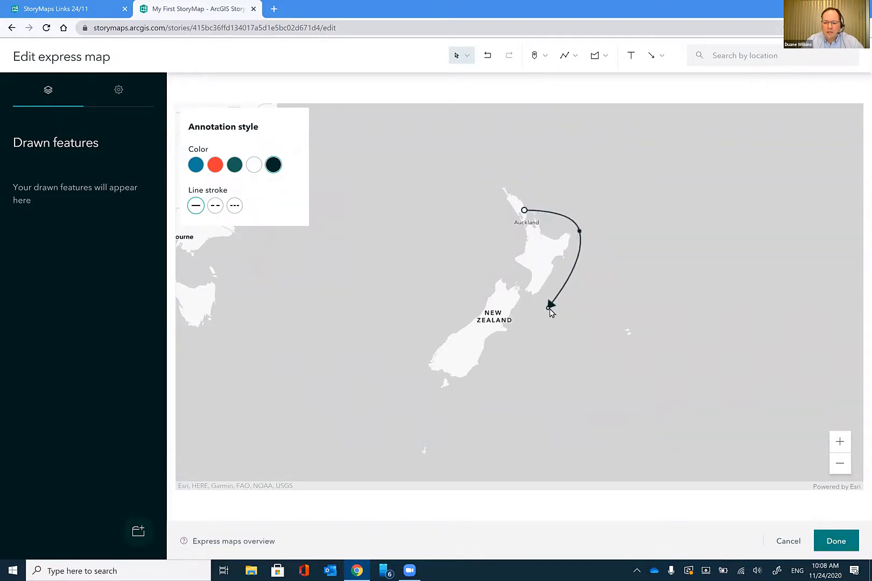
pyautogui.moveTo(550, 311); pyautogui.dragTo(539, 295)
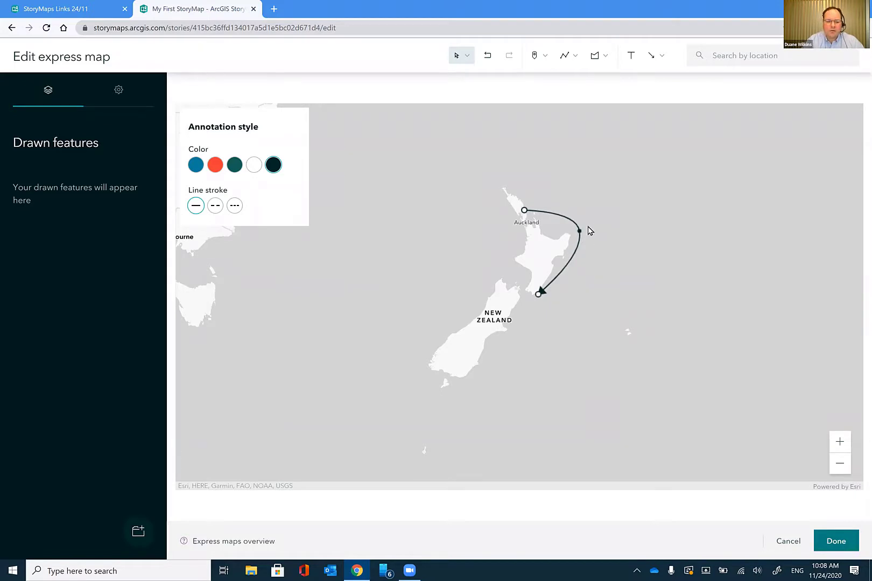
# Step: Style the curved arrow with the shortest dashed line stroke, try red and white, and set its colour to blue
pyautogui.click(235, 205)
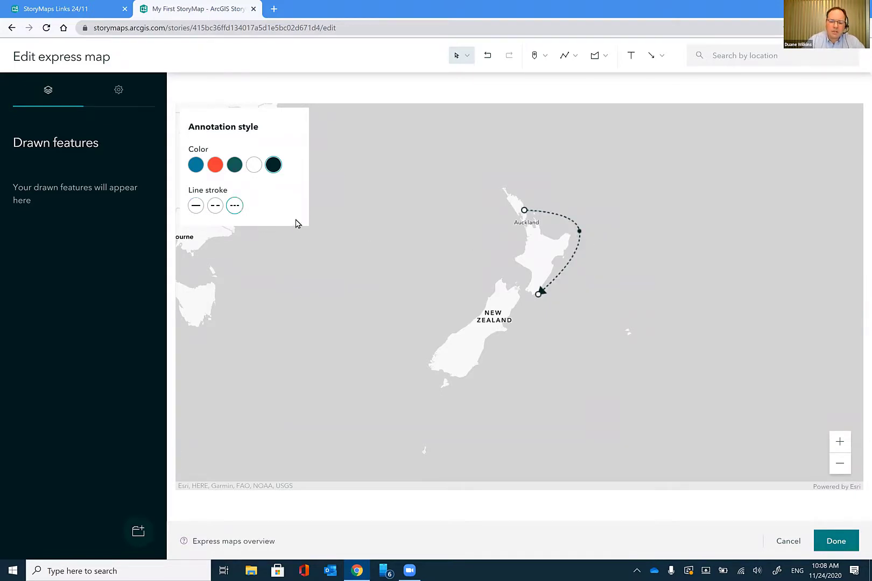
pyautogui.click(216, 164)
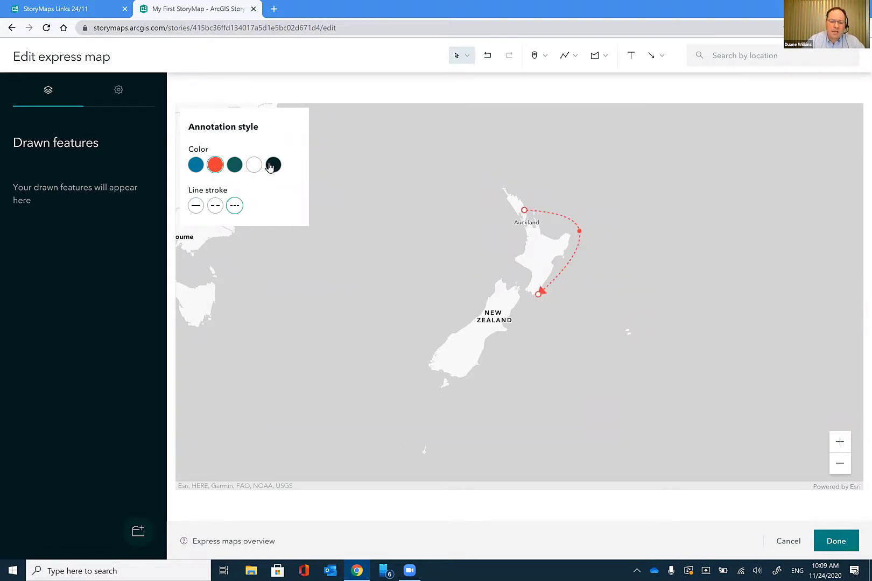
pyautogui.click(254, 166)
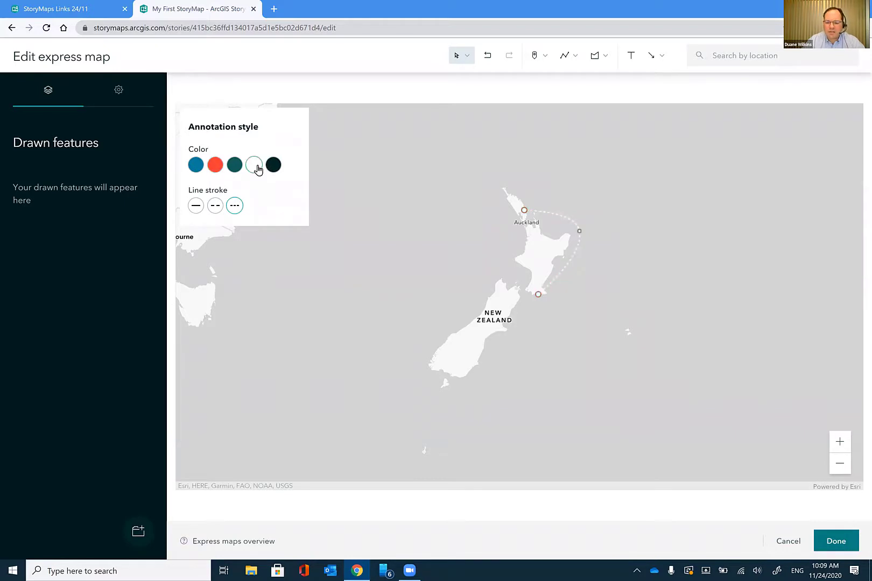
pyautogui.click(196, 166)
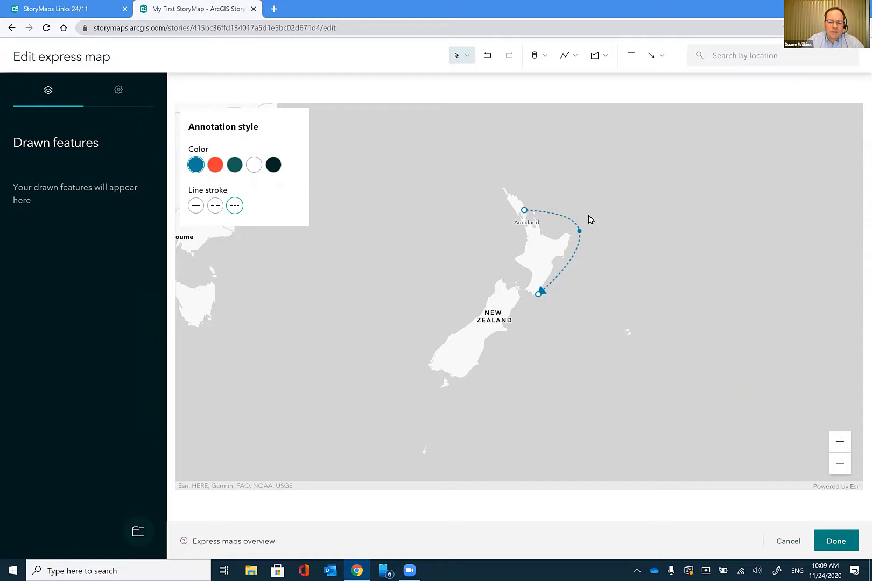
# Step: Try the map with navigation disabled, re-enable map navigation, and move the arrow's start point back to Auckland
pyautogui.click(118, 90)
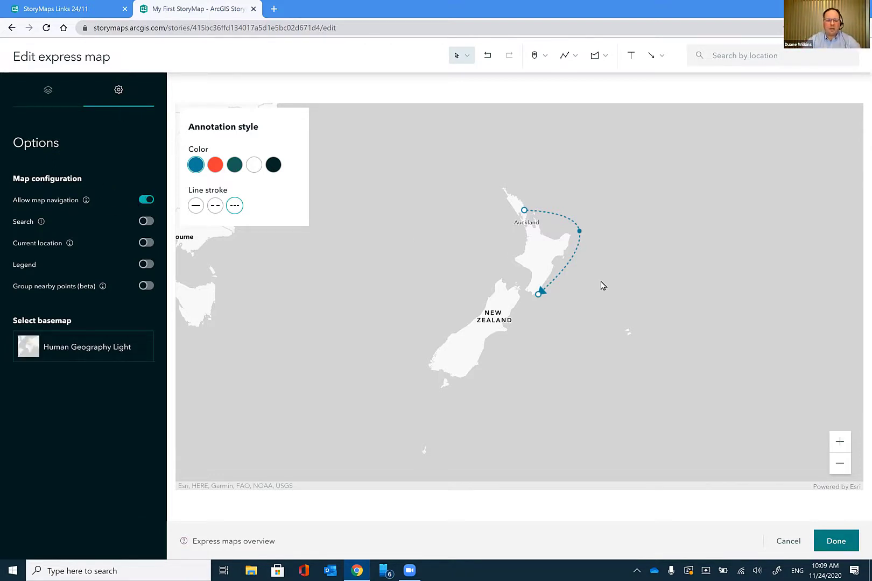
pyautogui.click(145, 205)
pyautogui.moveTo(540, 293)
pyautogui.mouseDown()
pyautogui.moveTo(532, 299)
pyautogui.moveTo(558, 278)
pyautogui.moveTo(540, 295)
pyautogui.mouseUp()
pyautogui.moveTo(573, 239); pyautogui.dragTo(575, 234)
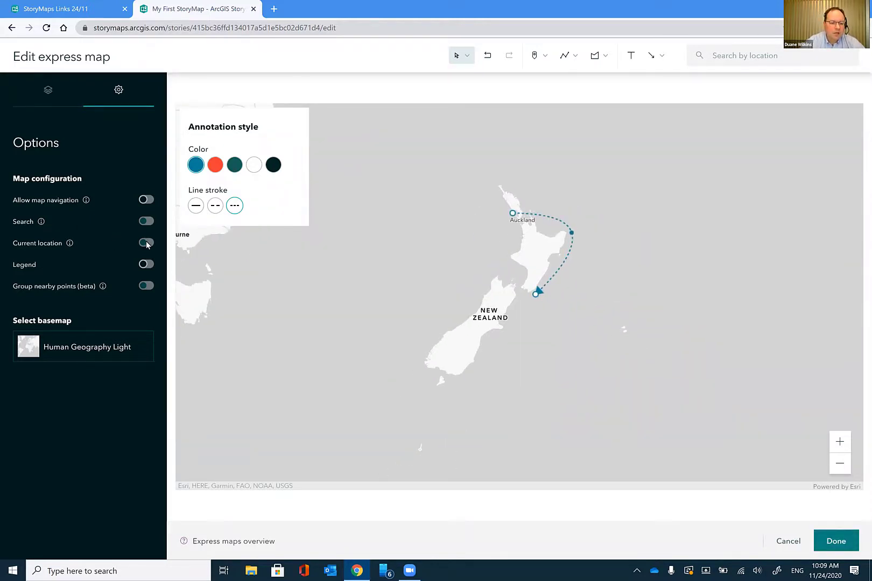
pyautogui.click(153, 205)
pyautogui.click(153, 205)
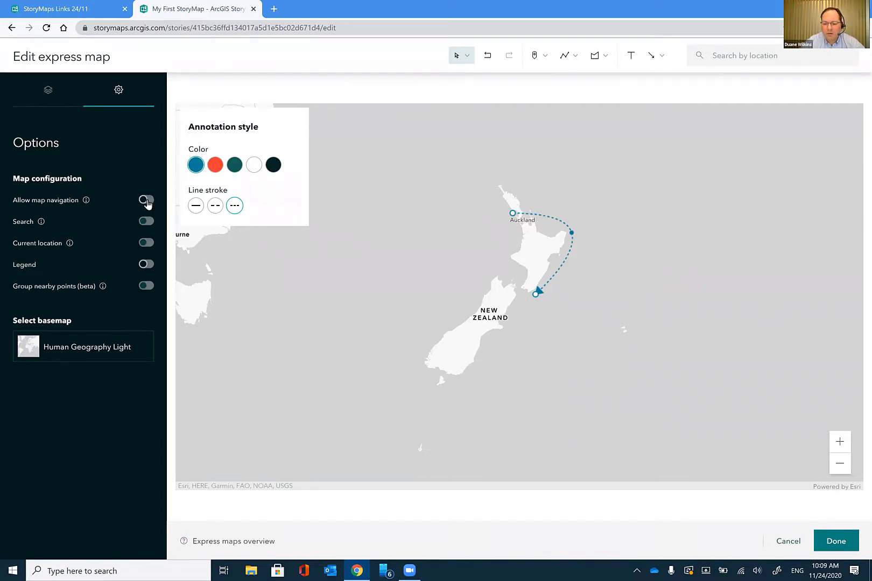
pyautogui.click(146, 203)
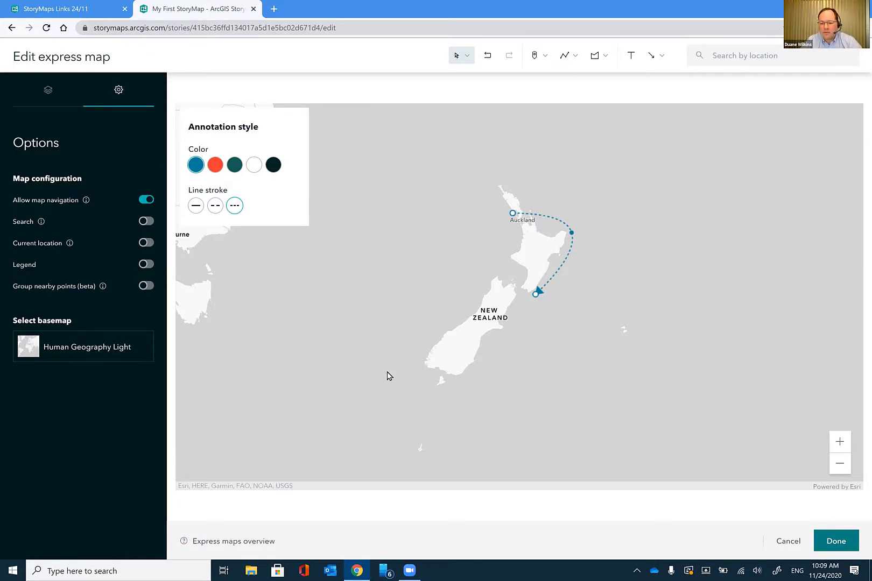
pyautogui.moveTo(514, 214); pyautogui.dragTo(524, 208)
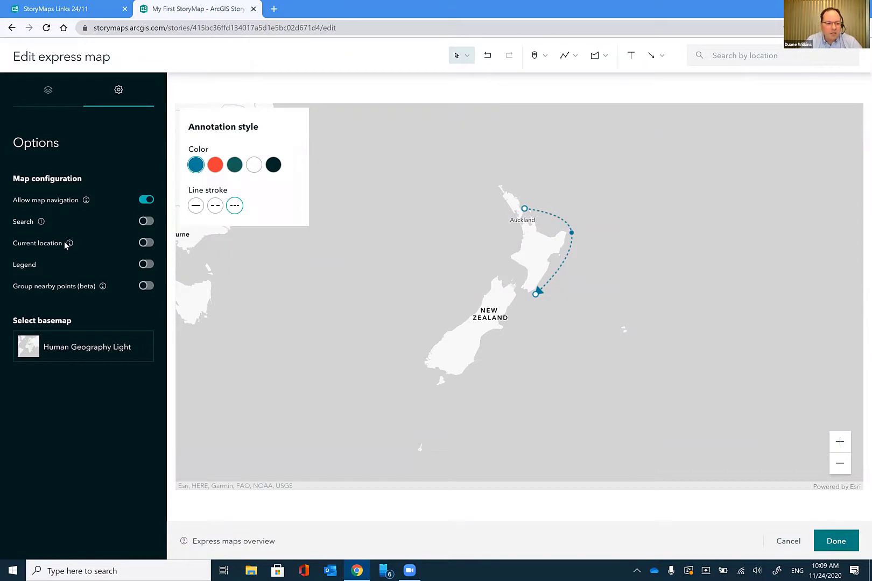
# Step: Enable the current location option, allow location access to try locating on the map, and disable the option again
pyautogui.click(144, 242)
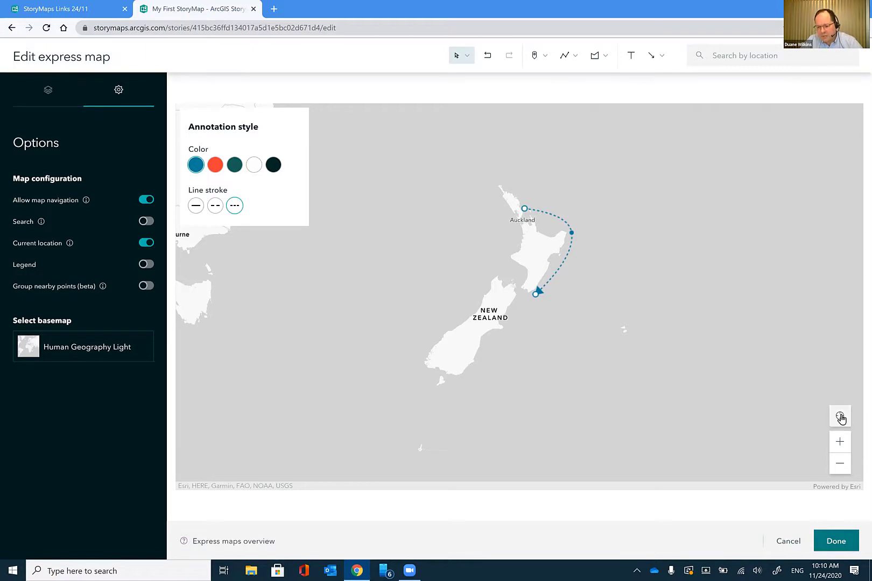
pyautogui.click(841, 417)
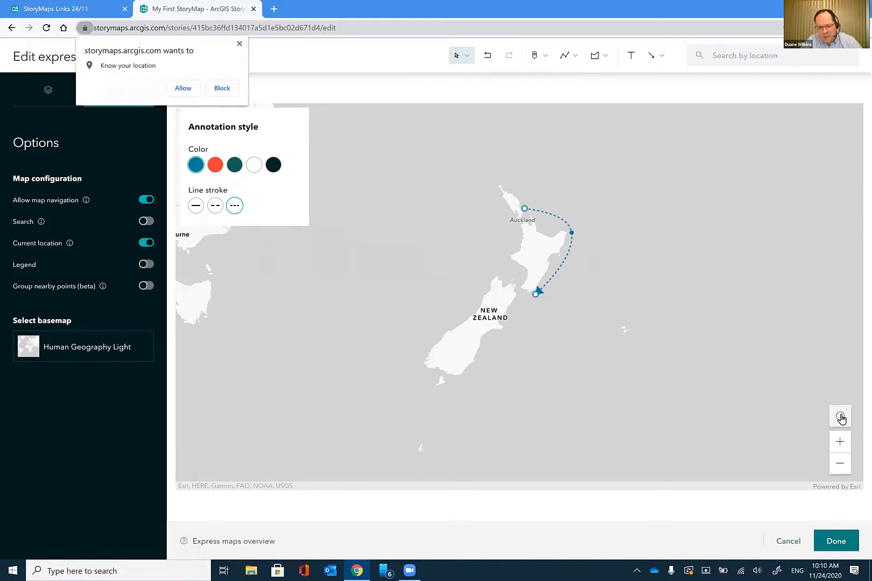
pyautogui.click(183, 89)
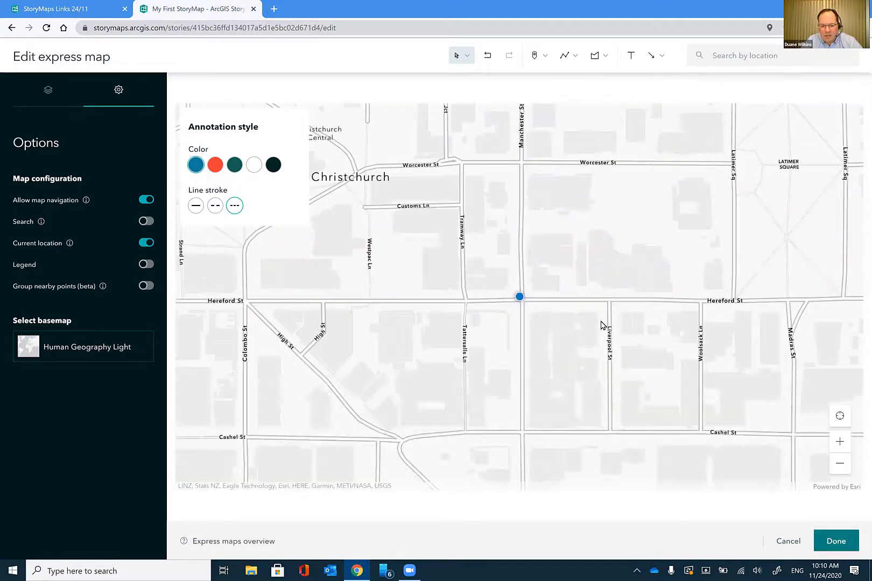
pyautogui.scroll(-10, 525, 288)
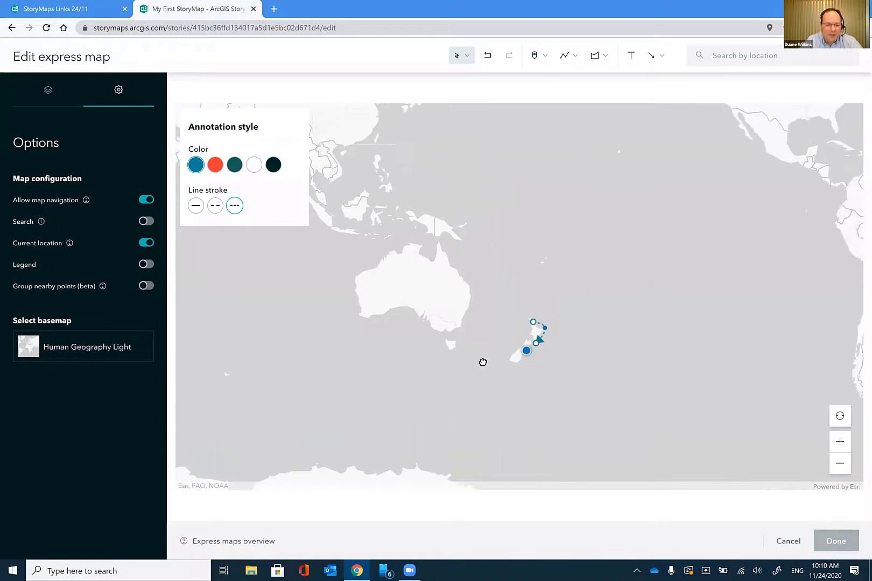
pyautogui.click(149, 244)
# Step: Turn the map legend on and off again, and enable grouping of nearby points
pyautogui.click(148, 264)
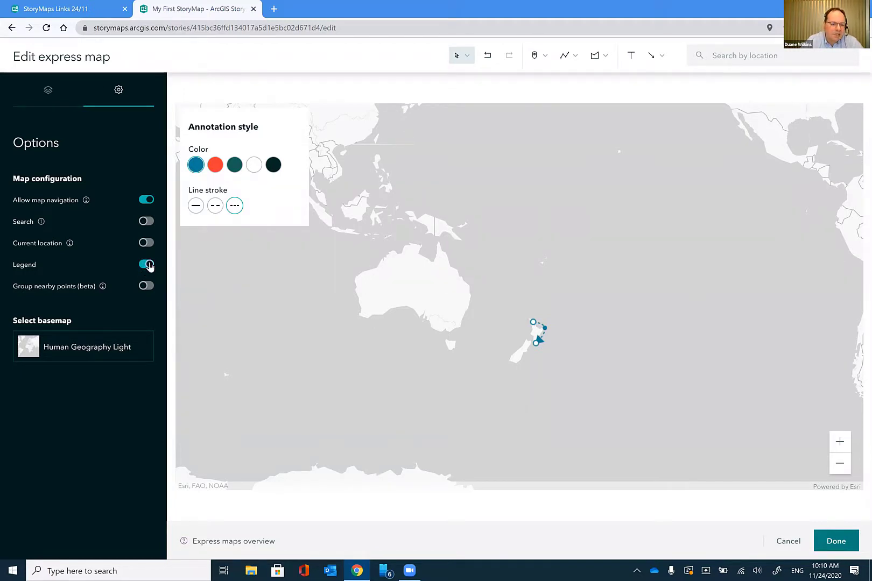
pyautogui.click(146, 265)
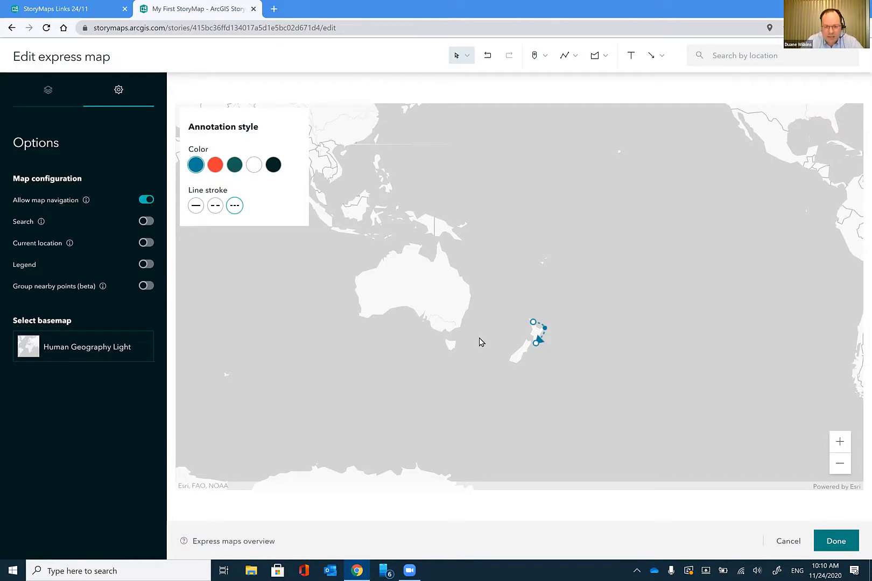
pyautogui.scroll(3, 521, 330)
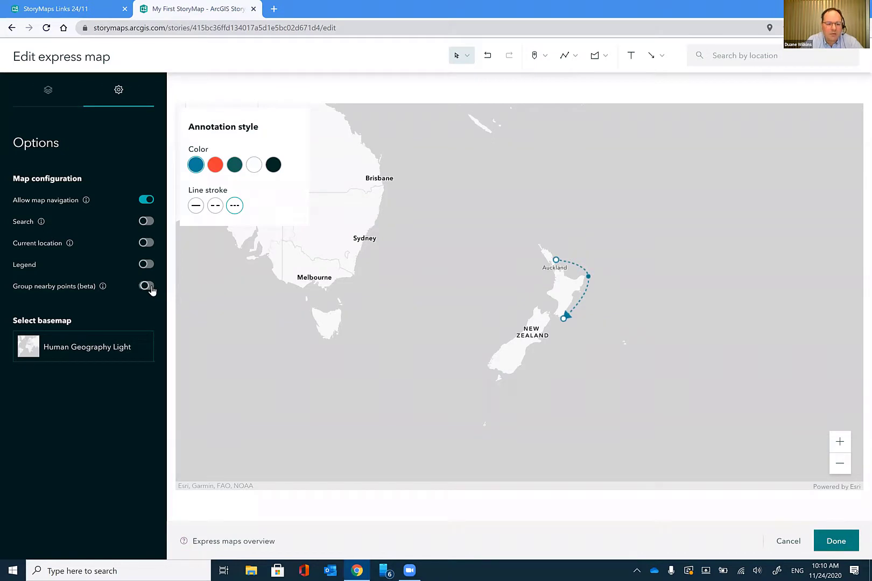
pyautogui.click(149, 287)
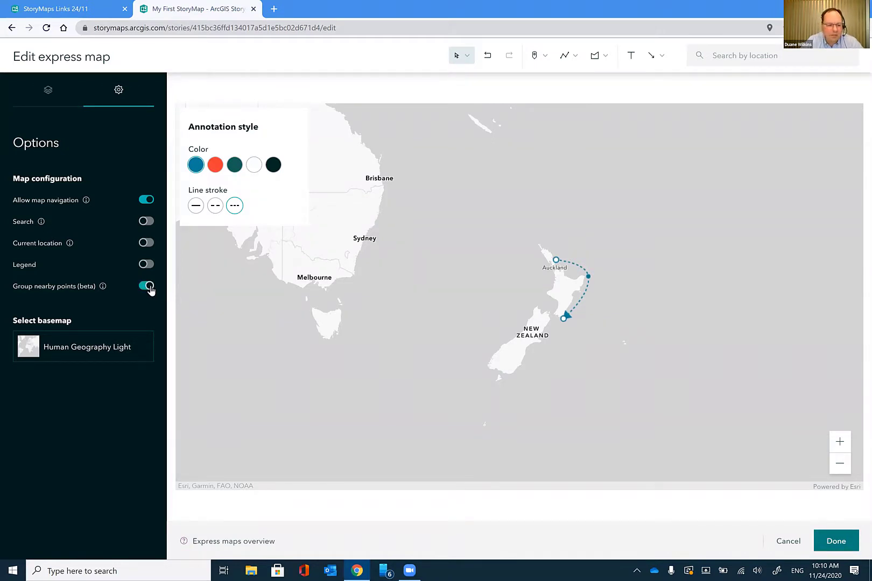
# Step: Turn off grouping of nearby points and switch the basemap to Imagery with the map zoomed in on New Zealand
pyautogui.click(150, 290)
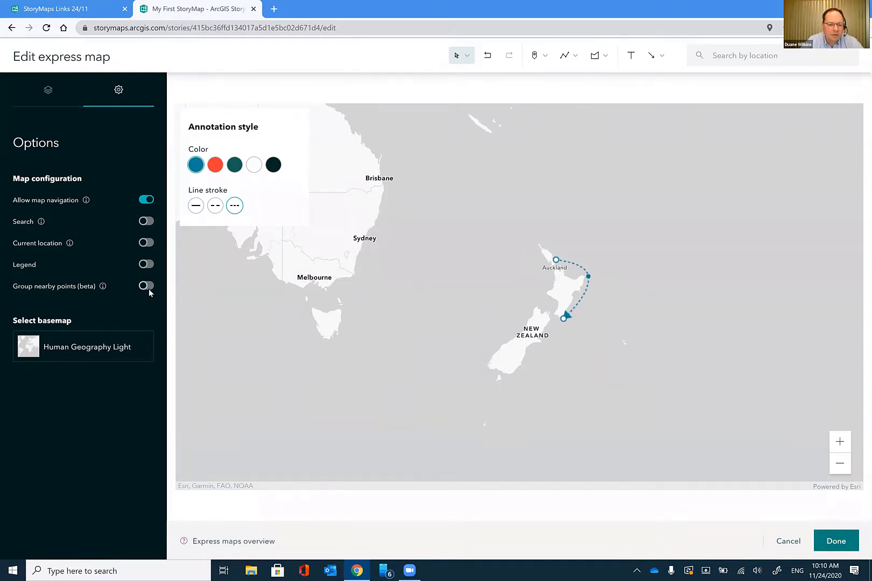
pyautogui.click(113, 351)
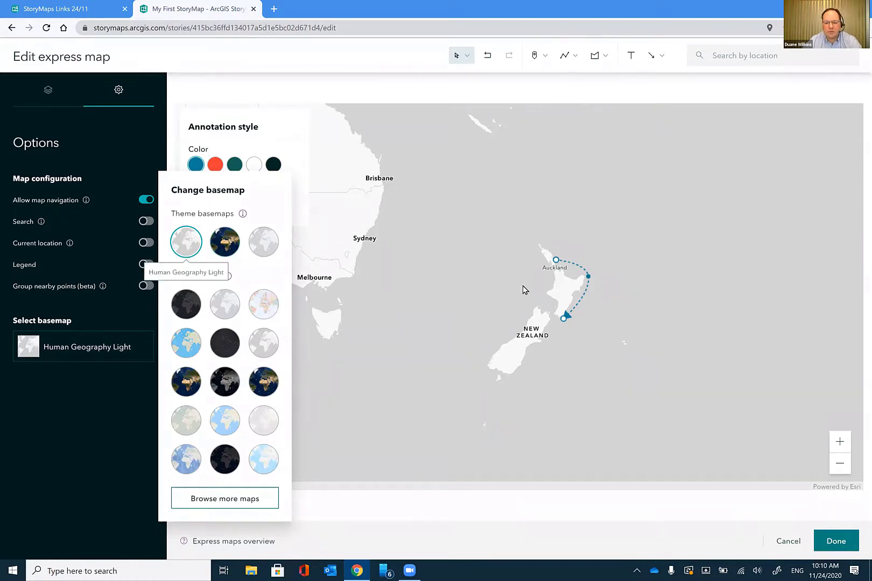
pyautogui.scroll(3, 525, 289)
pyautogui.moveTo(553, 291); pyautogui.dragTo(491, 267)
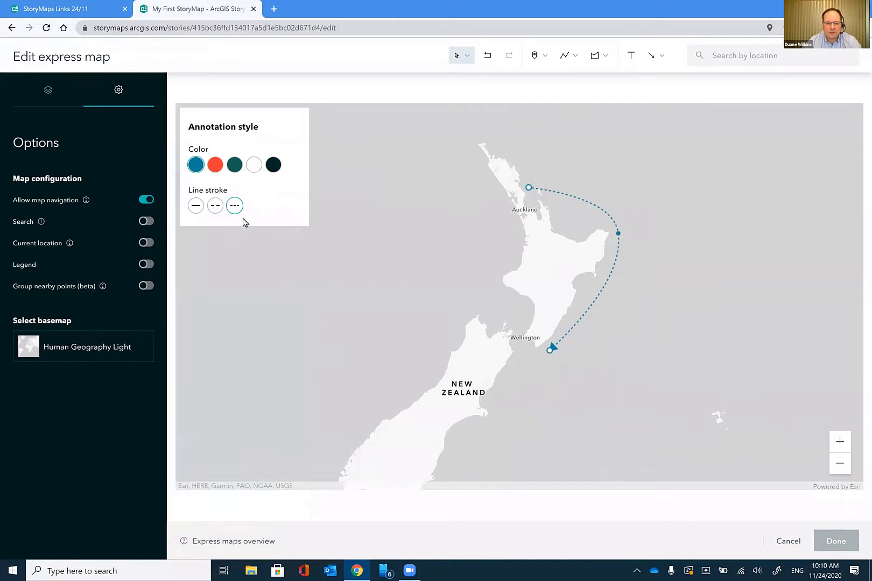
pyautogui.click(130, 349)
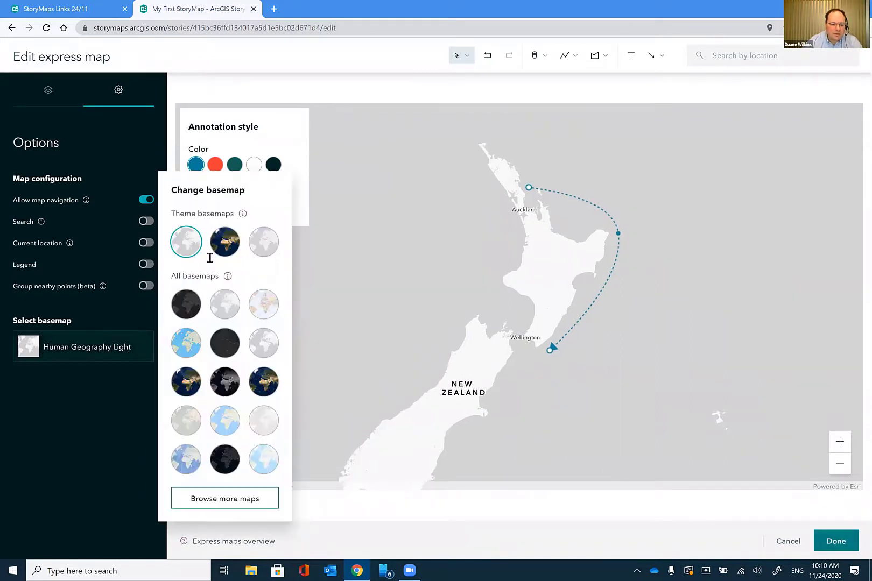
pyautogui.click(225, 248)
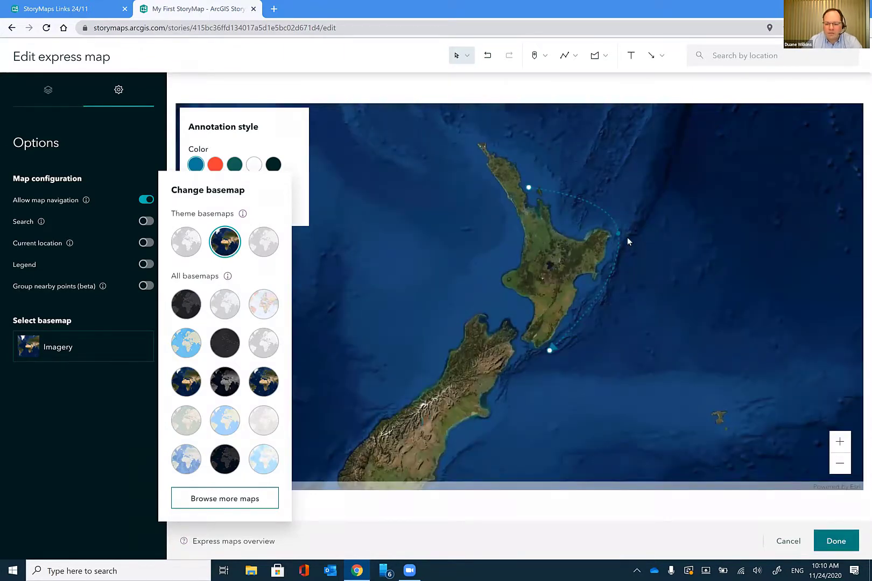
# Step: Colour the curved arrow white and try the Canvas Light and Canvas Dark basemaps behind it
pyautogui.click(253, 164)
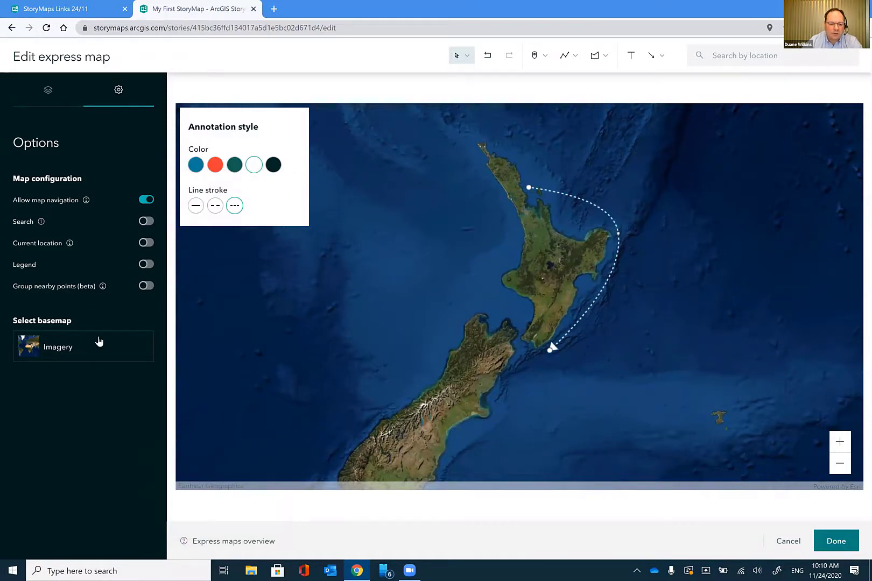
pyautogui.click(98, 347)
pyautogui.click(259, 243)
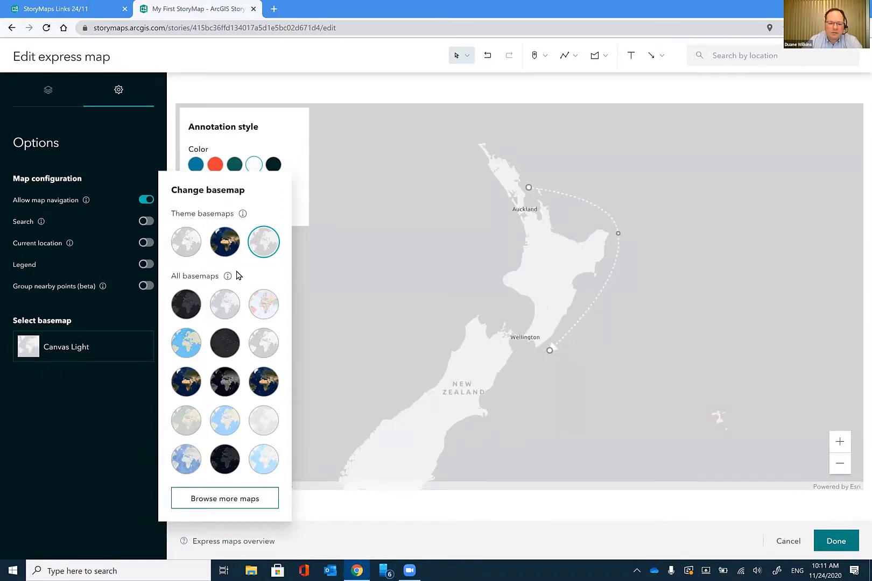
pyautogui.click(188, 313)
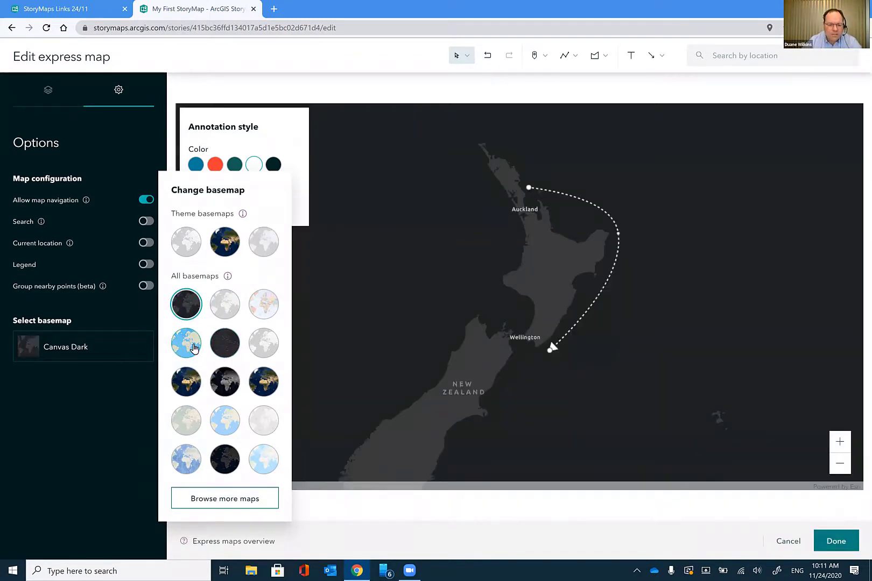
# Step: Set the basemap to Community and colour the arrow dark green after trying red
pyautogui.click(193, 348)
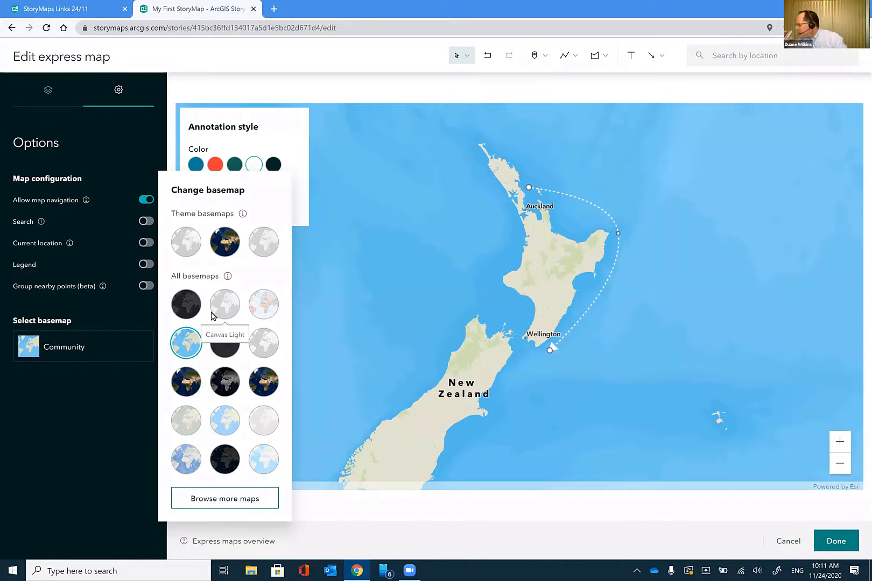
pyautogui.click(215, 164)
pyautogui.click(233, 165)
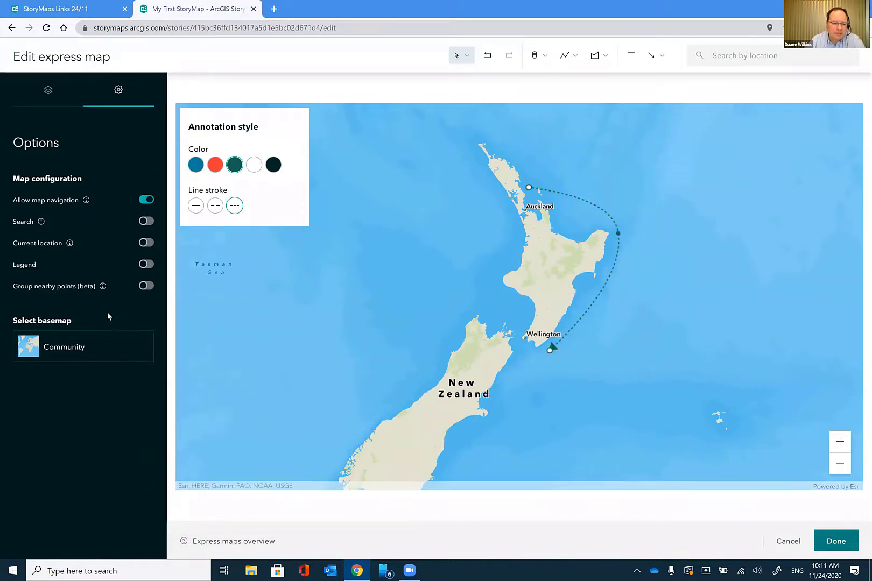
pyautogui.click(60, 89)
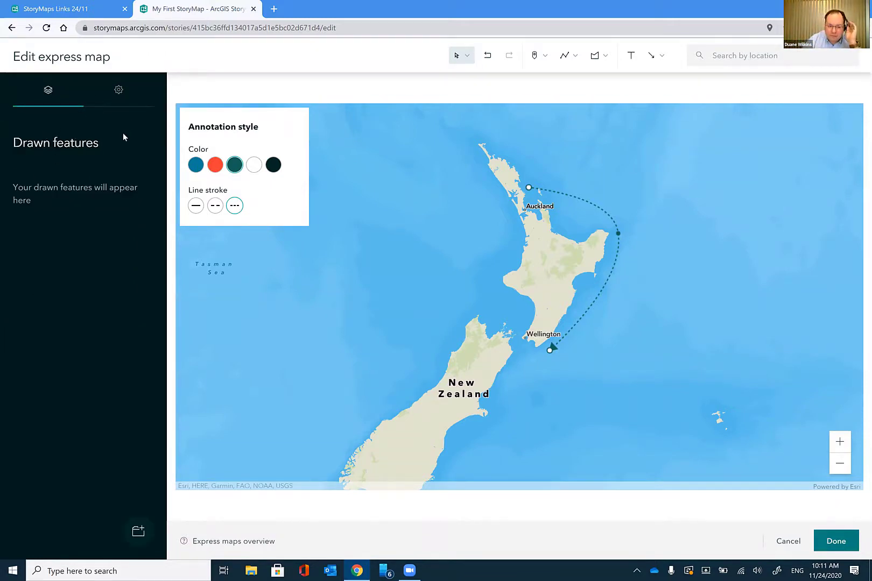
pyautogui.click(119, 91)
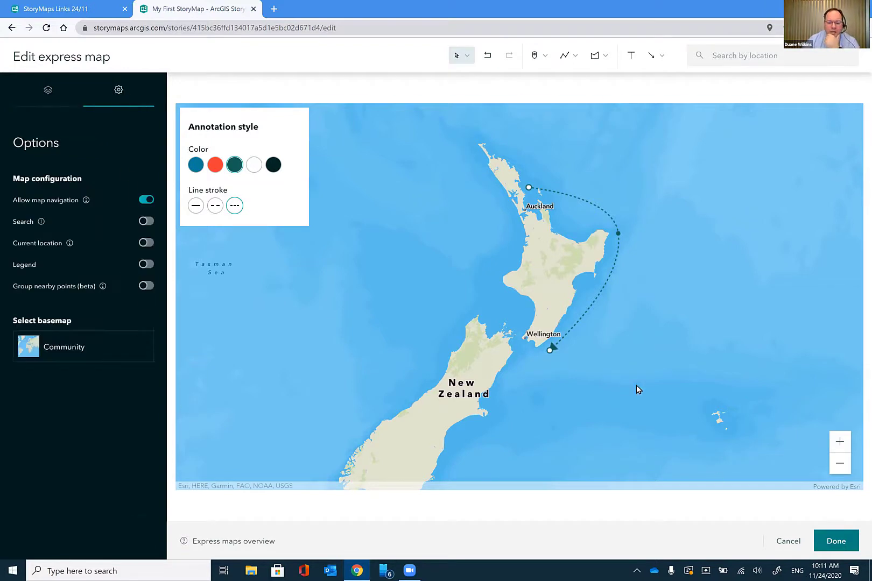
# Step: Place a point marker beside Auckland on the map and add the image "Gisborne 083A4691" to it
pyautogui.click(537, 73)
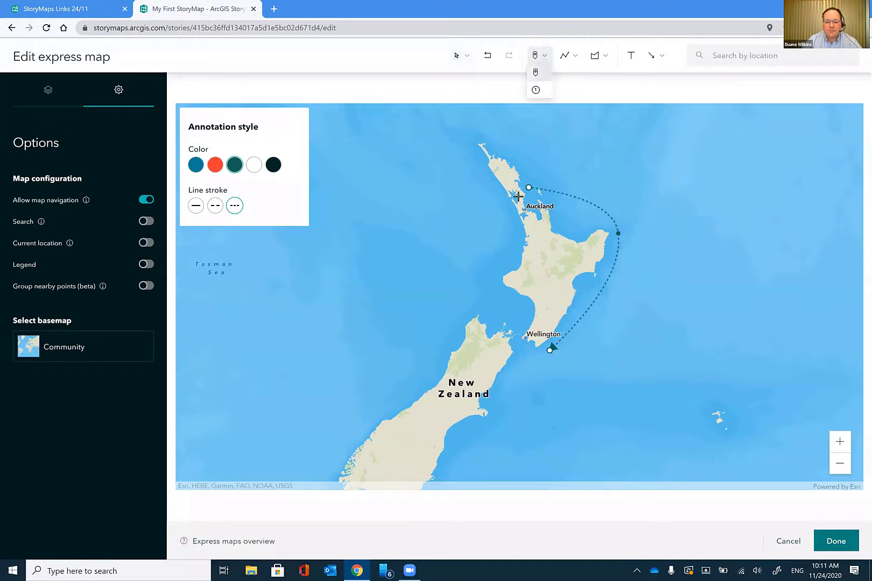
pyautogui.click(520, 189)
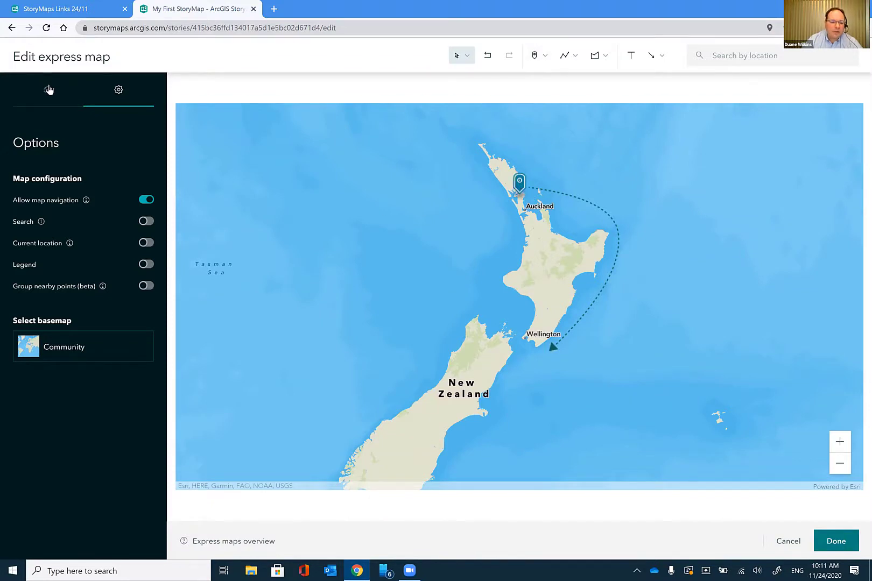
pyautogui.click(60, 92)
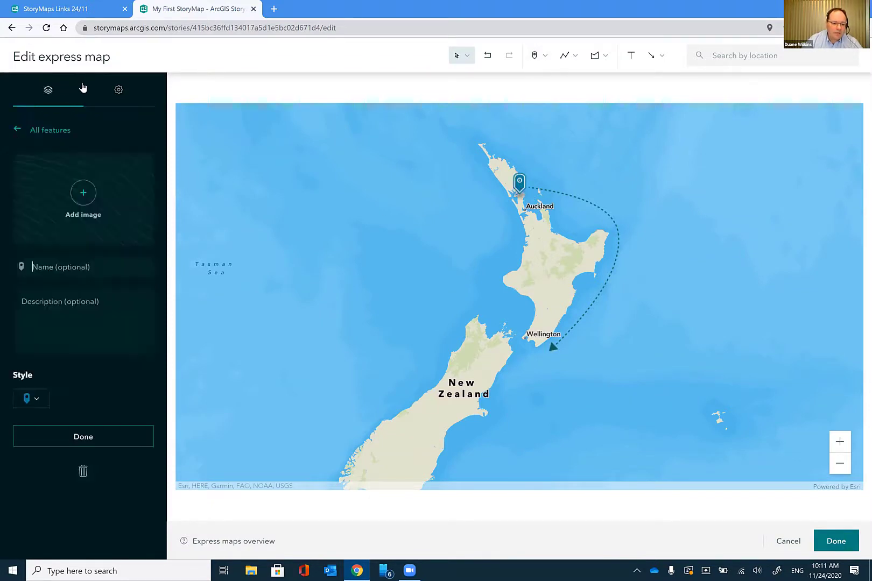
pyautogui.click(84, 195)
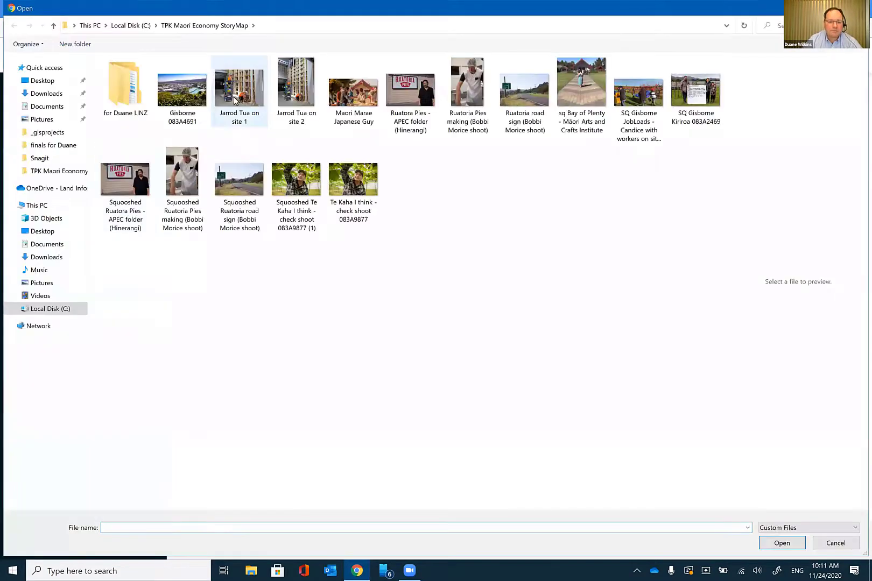
pyautogui.click(183, 92)
pyautogui.click(782, 543)
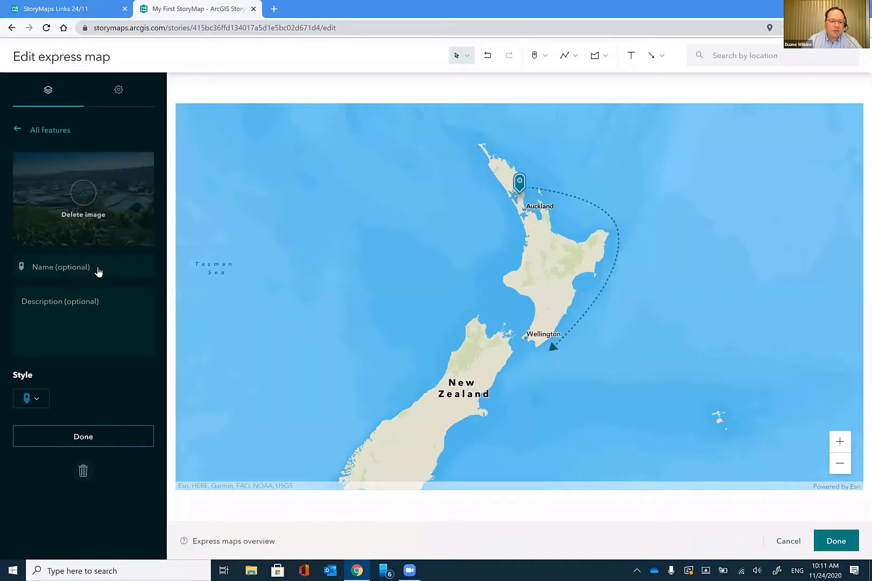
# Step: Reshape the arrow so it ends on the North Island's east coast near Gisborne and curves further out to sea
pyautogui.moveTo(551, 348); pyautogui.dragTo(600, 270)
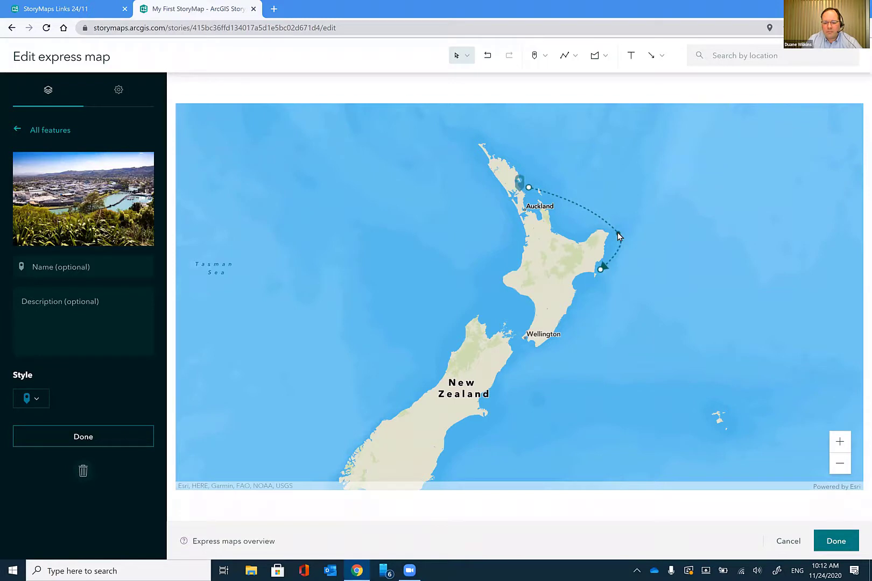
pyautogui.moveTo(618, 233); pyautogui.dragTo(658, 222)
pyautogui.moveTo(599, 270); pyautogui.dragTo(599, 264)
pyautogui.click(513, 112)
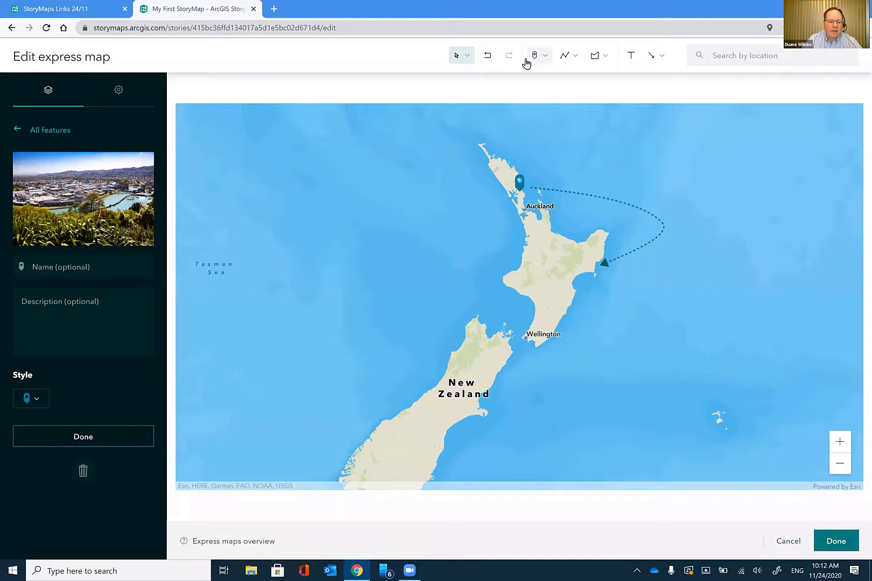
# Step: Name the Auckland marker "Starting Location" and give it the description "This describes our journey"
pyautogui.click(83, 273)
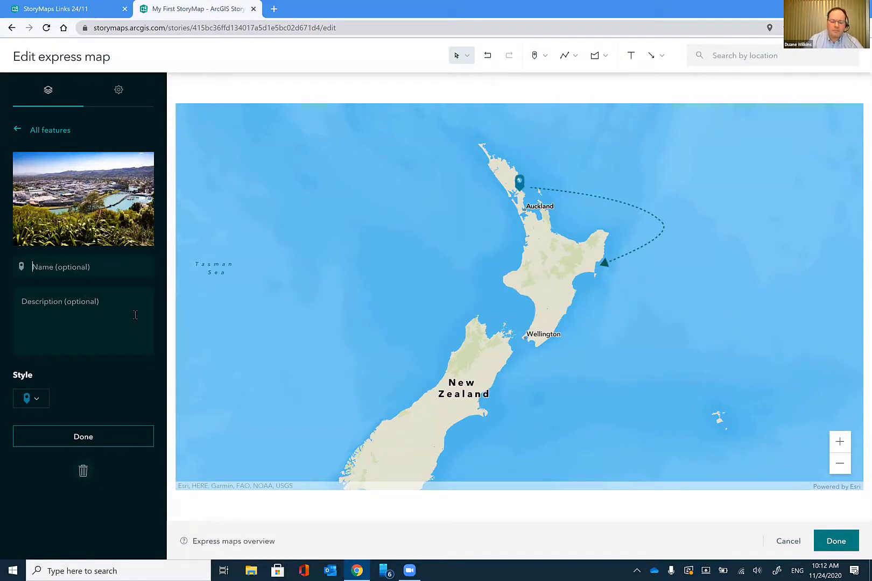
pyautogui.write('Starting Location')
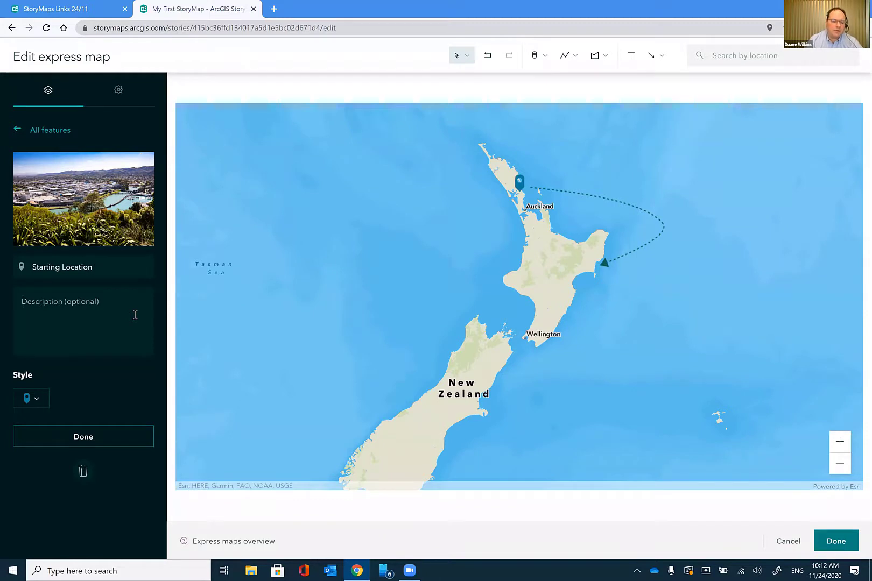
pyautogui.click(135, 315)
pyautogui.write('T')
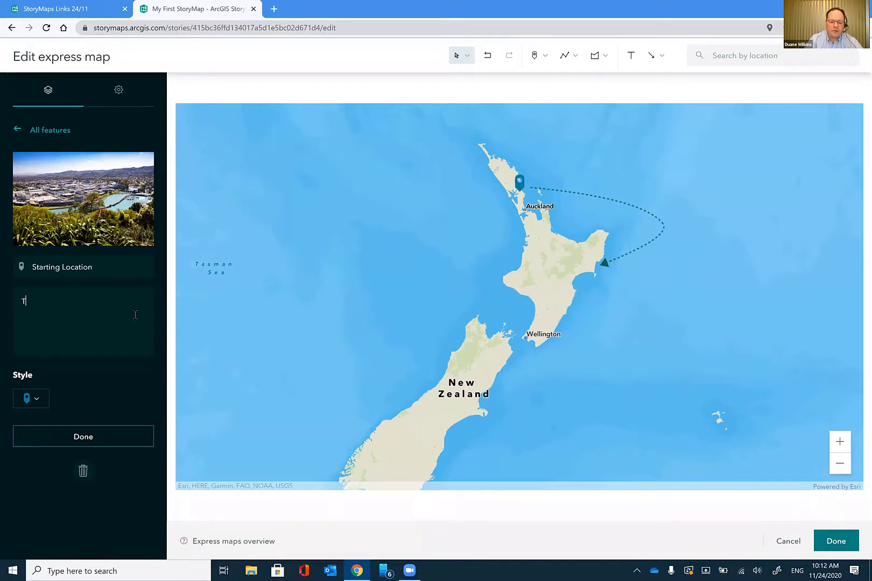
pyautogui.write('his describes')
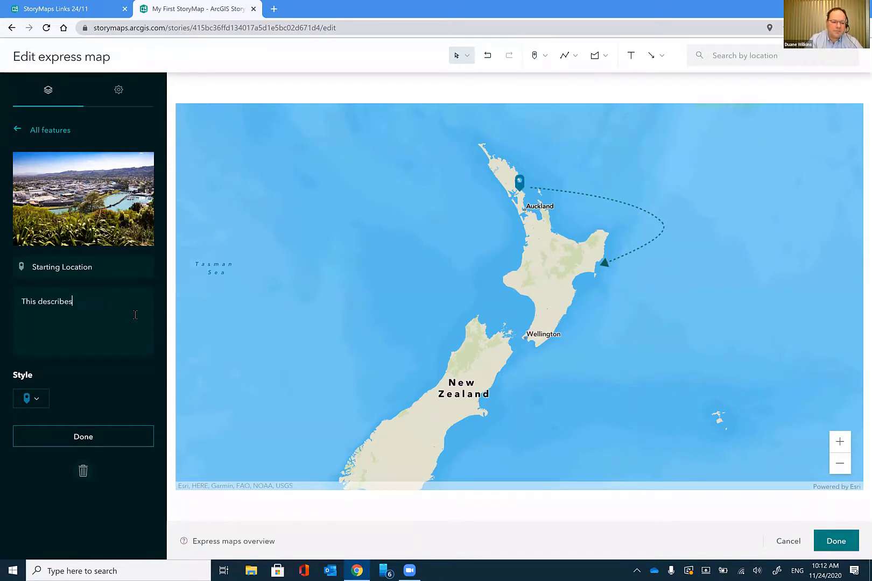
pyautogui.write(' our journey')
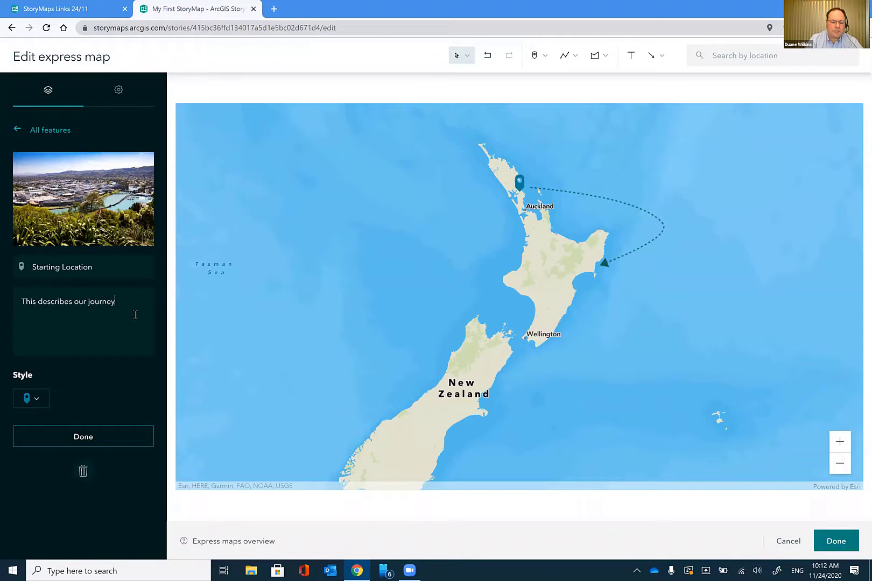
pyautogui.click(84, 436)
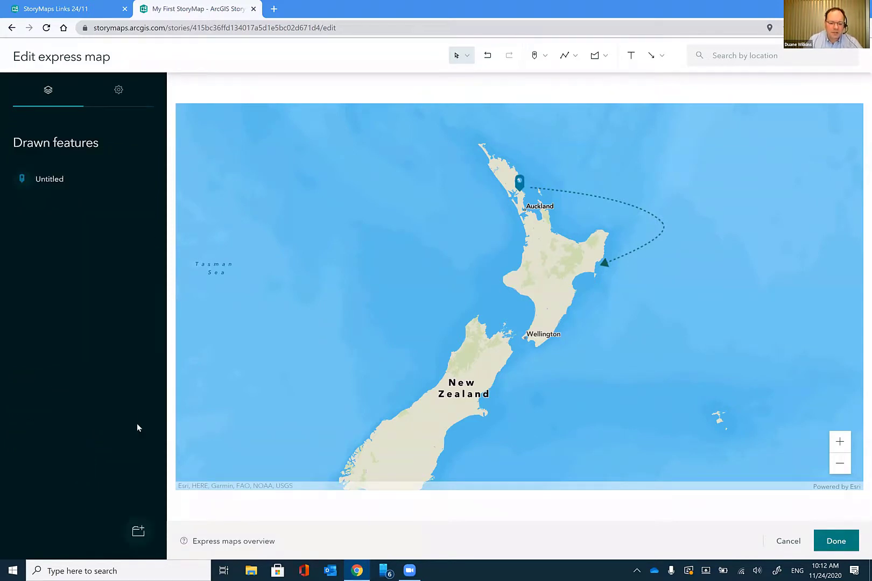
pyautogui.click(520, 183)
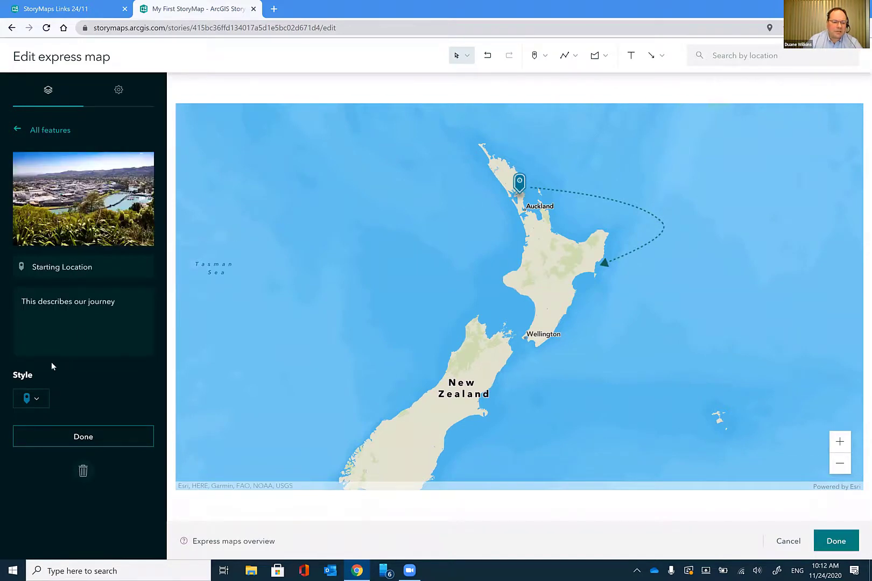
pyautogui.click(94, 438)
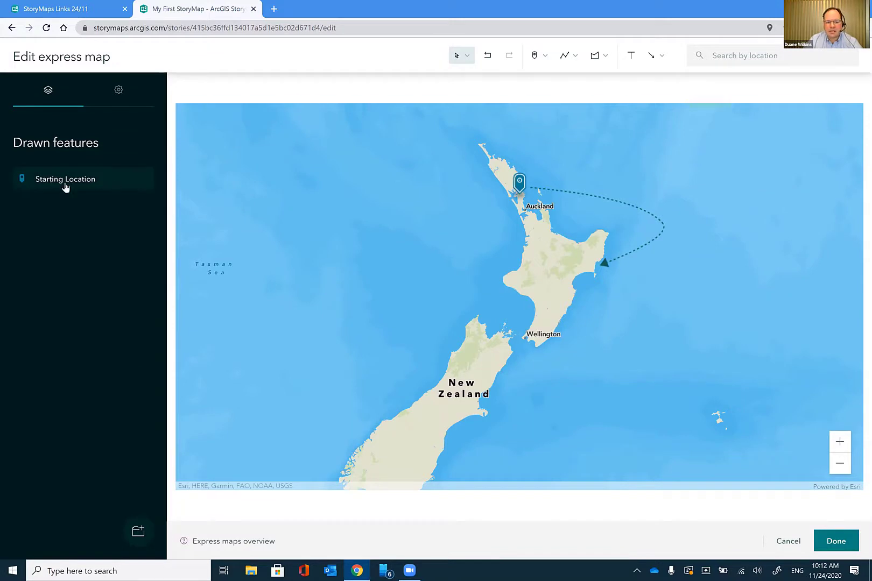
pyautogui.click(521, 187)
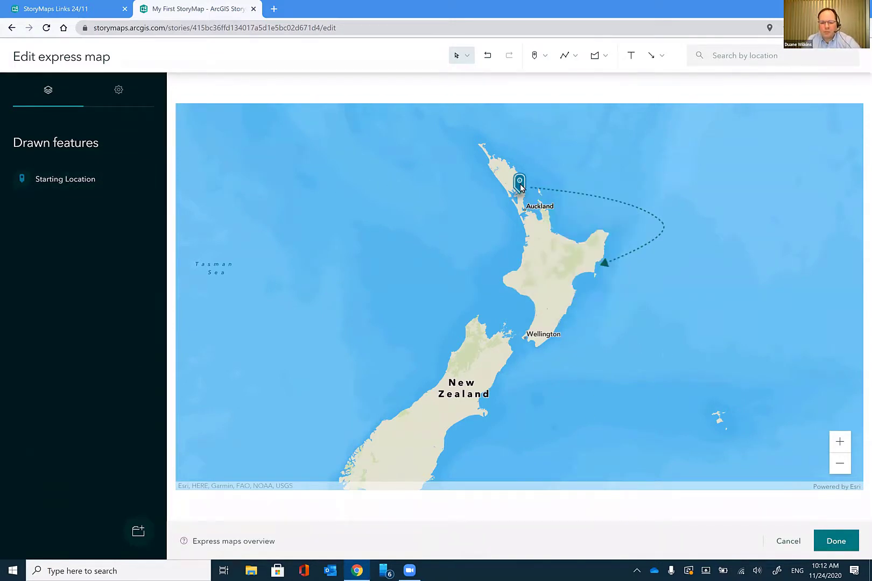
pyautogui.moveTo(520, 187)
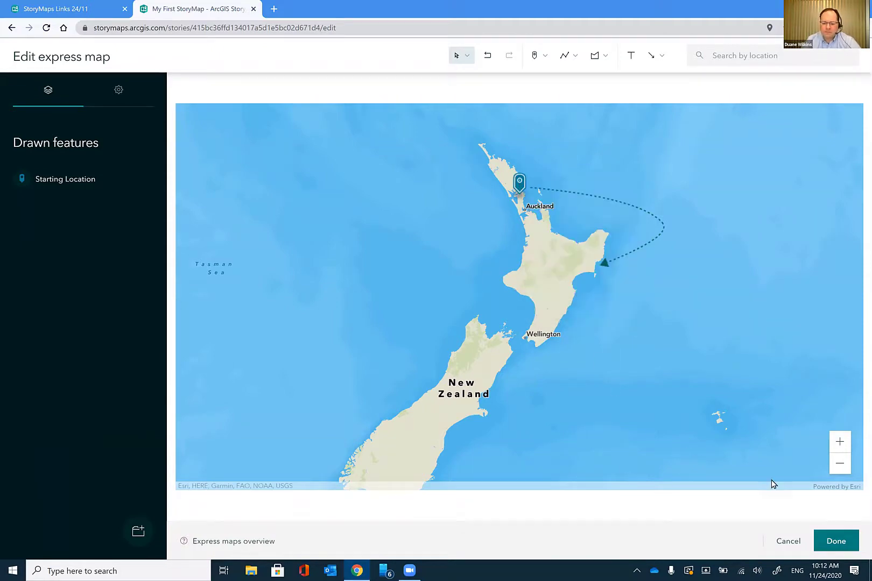
# Step: Save the express map into the story at text-column width and pan it so the Auckland marker is fully in view
pyautogui.click(844, 541)
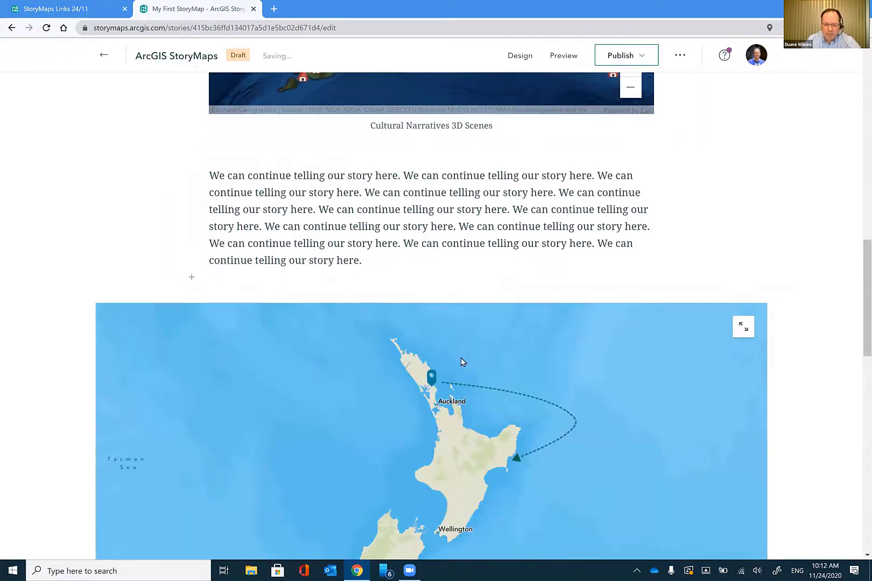
pyautogui.moveTo(408, 334)
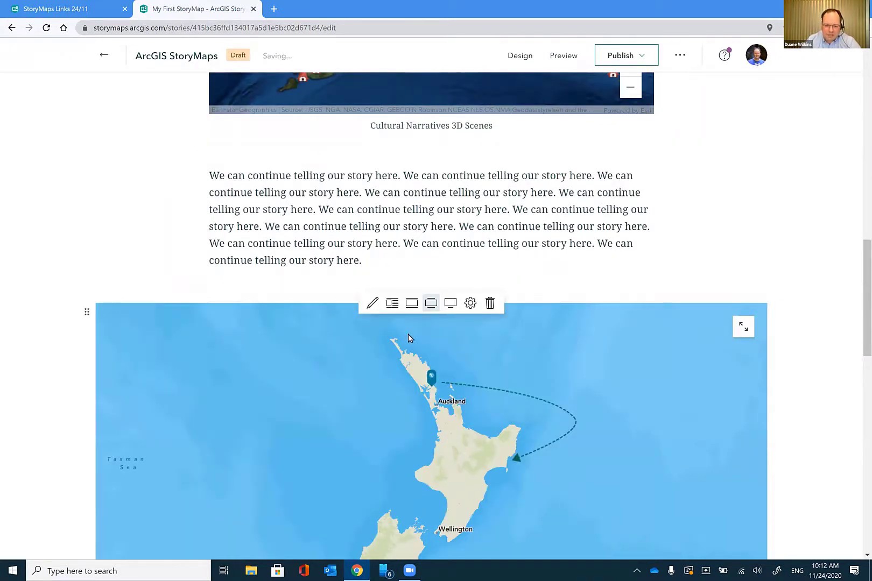
pyautogui.click(411, 303)
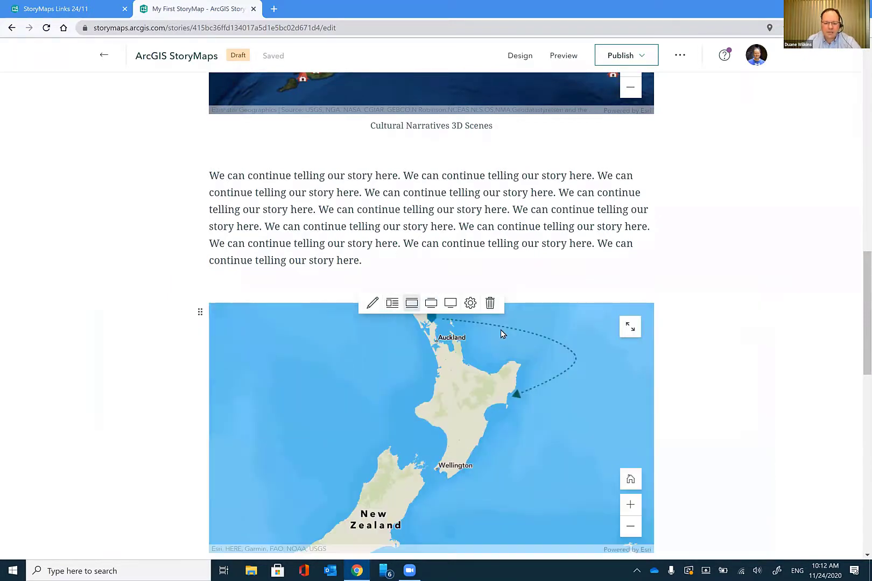
pyautogui.scroll(-1, 737, 348)
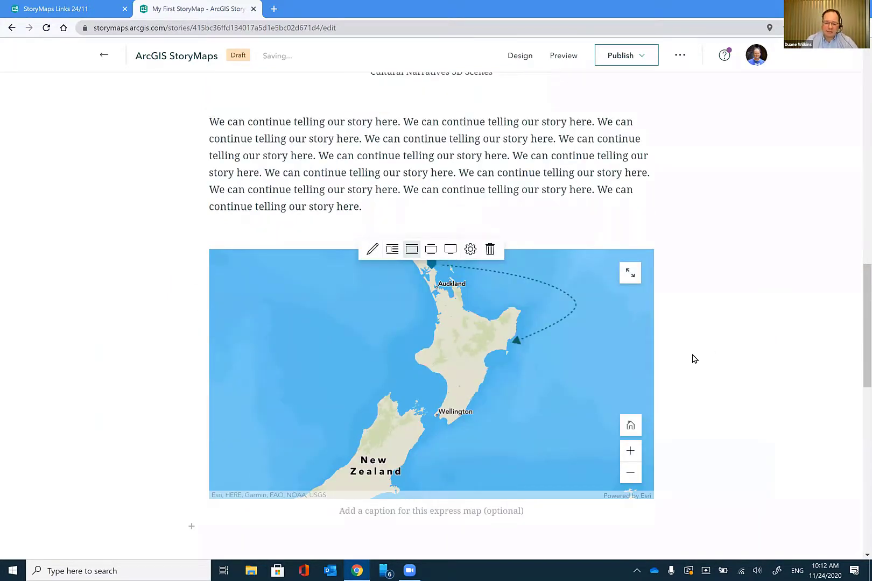
pyautogui.moveTo(442, 325); pyautogui.dragTo(436, 352)
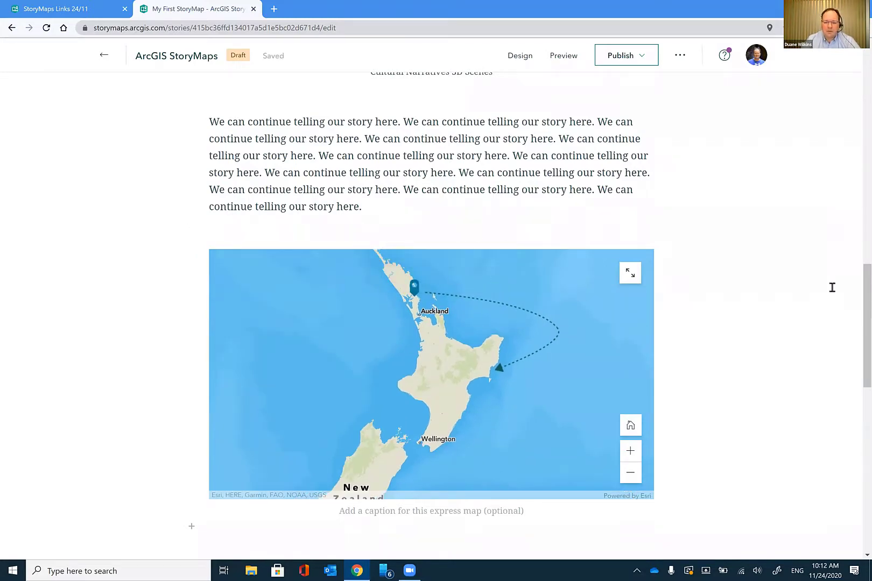
pyautogui.scroll(4, 615, 156)
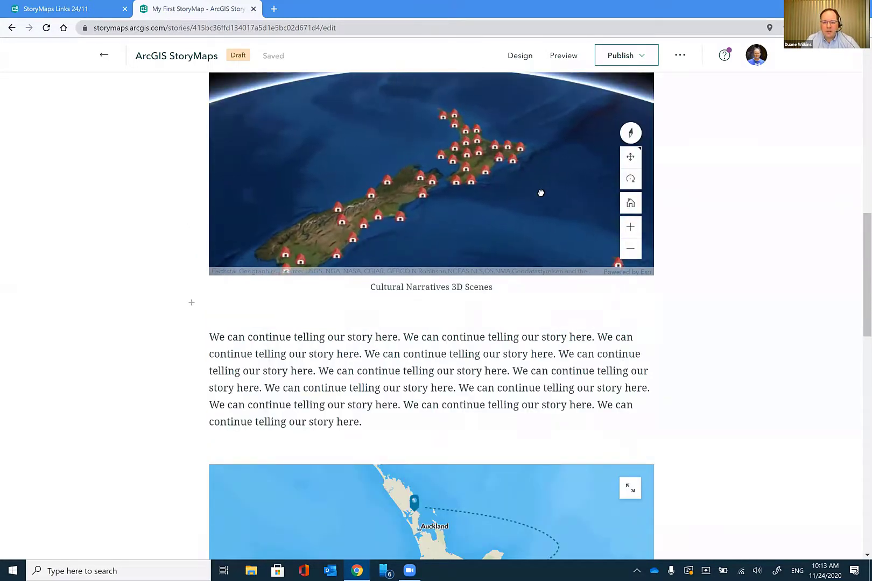
# Step: Add the image "Gisborne 083A4691" from the TPK Maori Economy StoryMap folder below the story's last paragraph
pyautogui.scroll(-4, 787, 230)
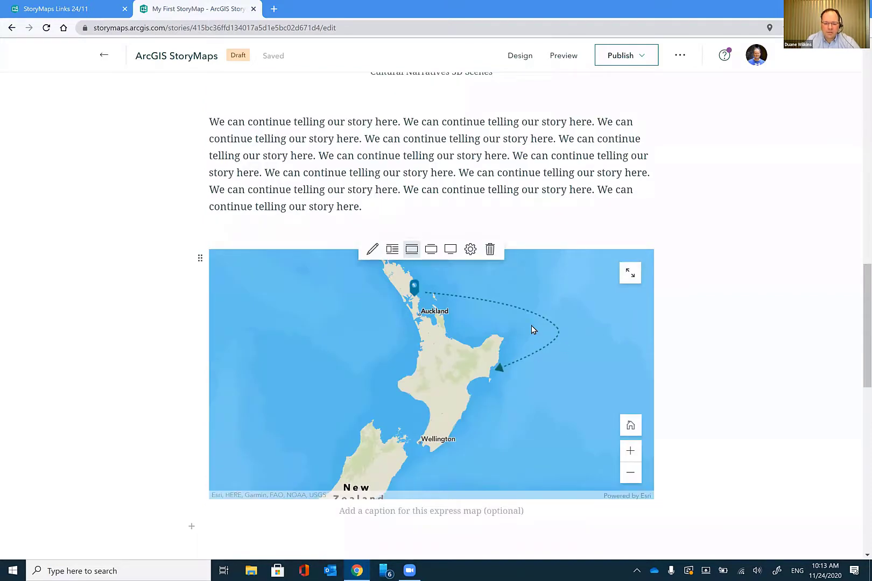
pyautogui.moveTo(589, 354)
pyautogui.mouseDown()
pyautogui.moveTo(592, 337)
pyautogui.moveTo(590, 371)
pyautogui.mouseUp()
pyautogui.scroll(-7, 676, 352)
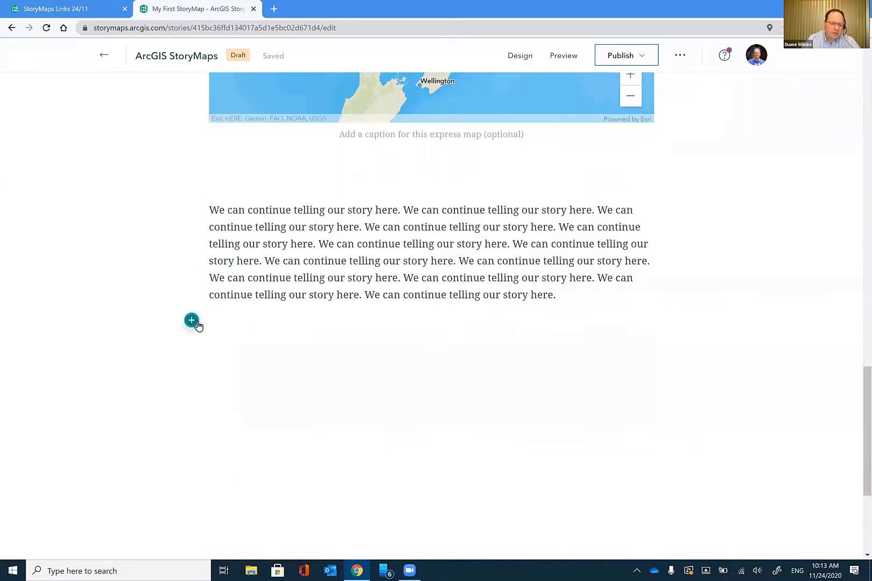
pyautogui.click(192, 320)
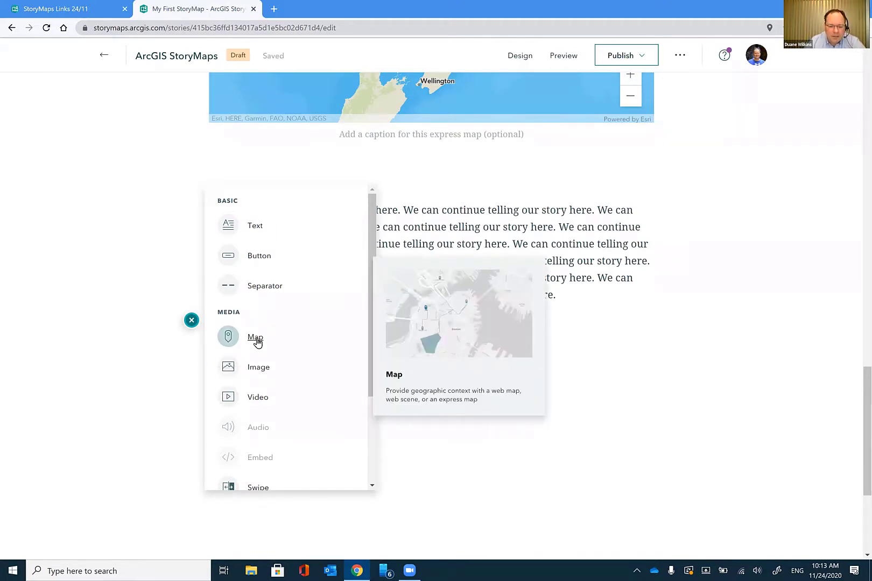
pyautogui.click(257, 366)
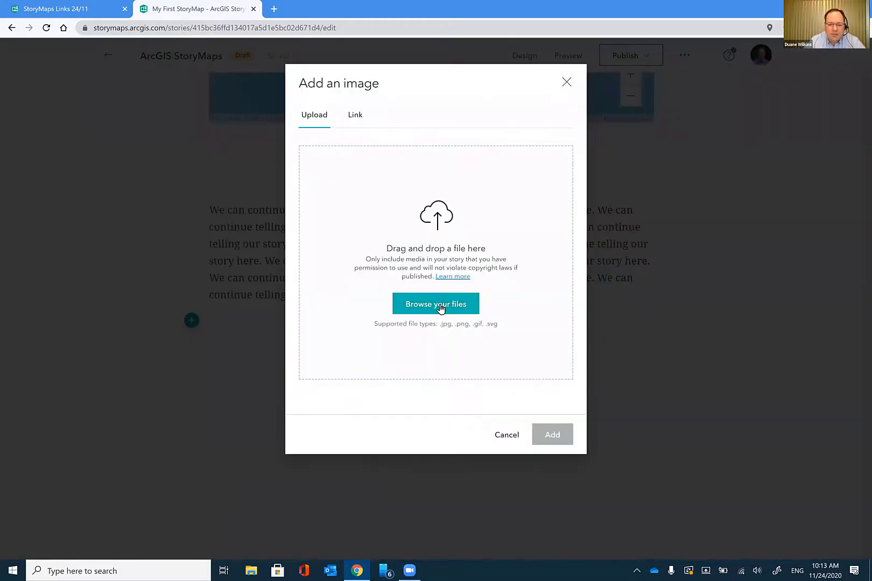
pyautogui.click(434, 303)
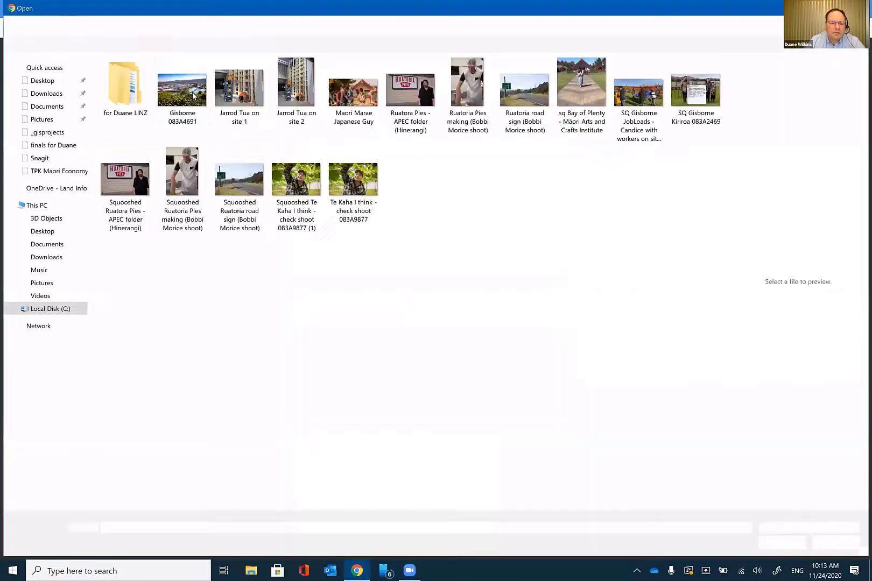
pyautogui.click(184, 90)
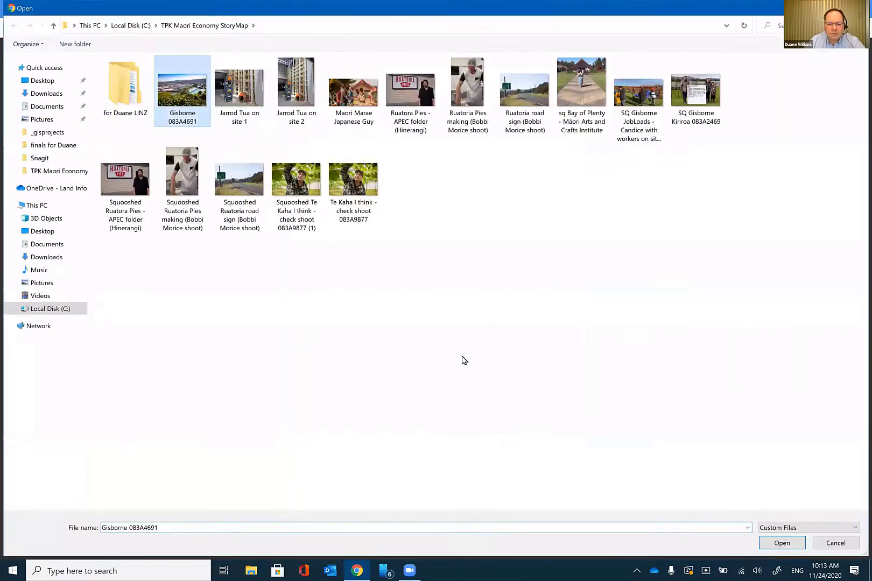
pyautogui.press('Return')
pyautogui.click(553, 391)
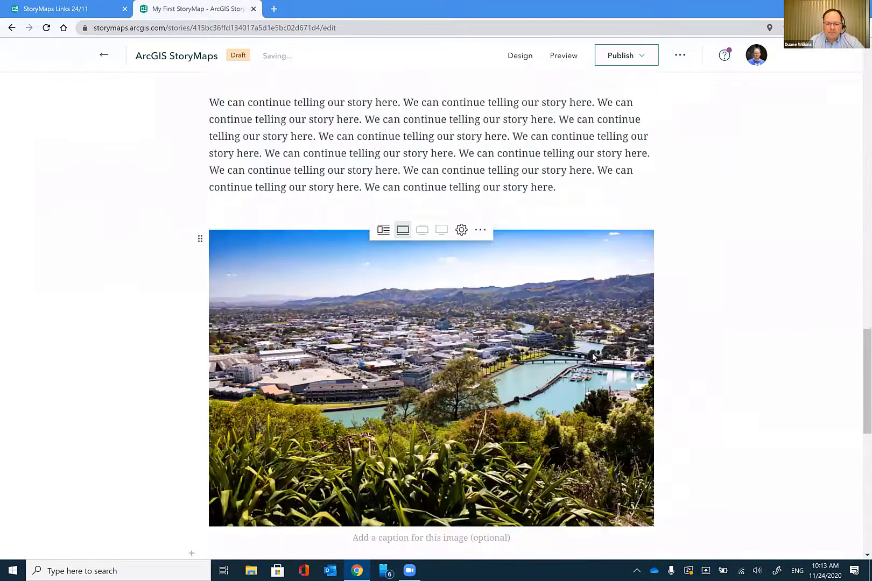
# Step: Examine the Gisborne image's alternative text option and its additional actions without changing anything
pyautogui.scroll(-3, 427, 431)
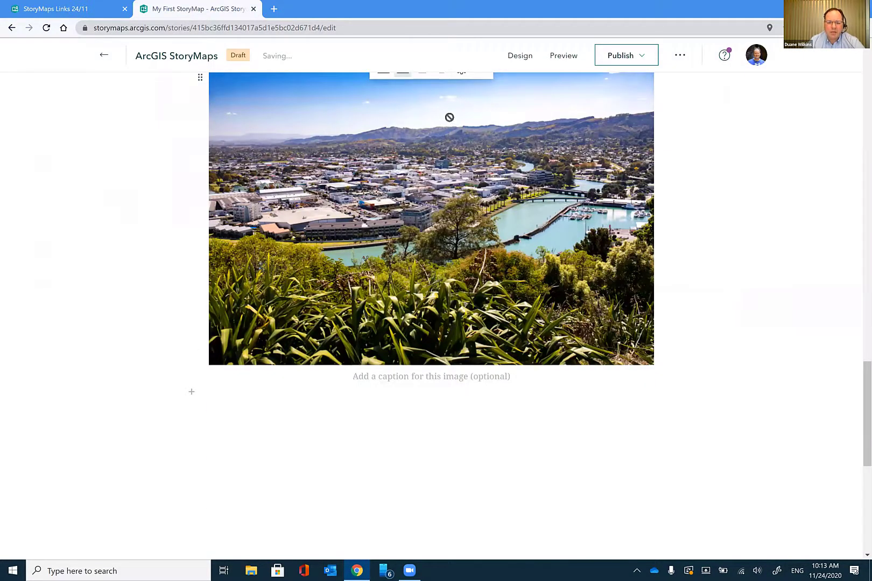
pyautogui.scroll(1, 458, 121)
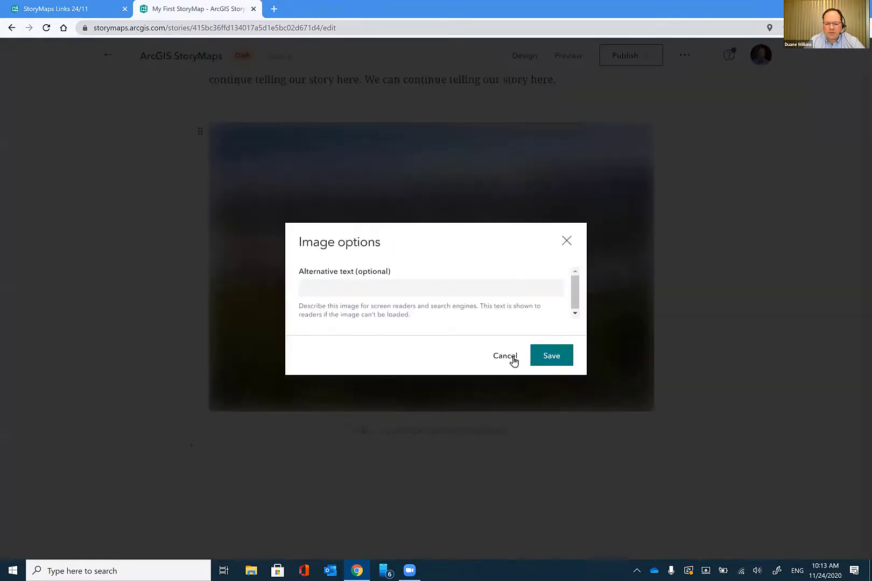
pyautogui.click(509, 358)
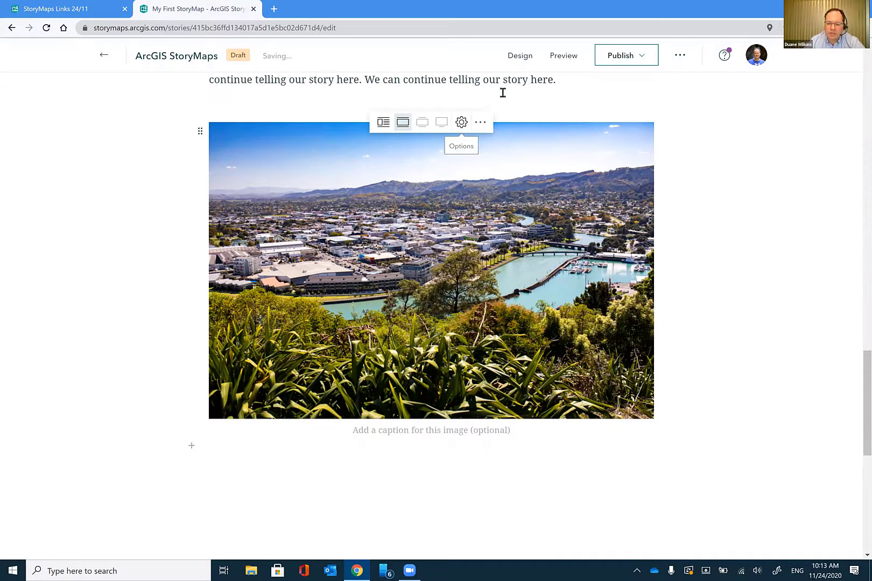
pyautogui.click(480, 122)
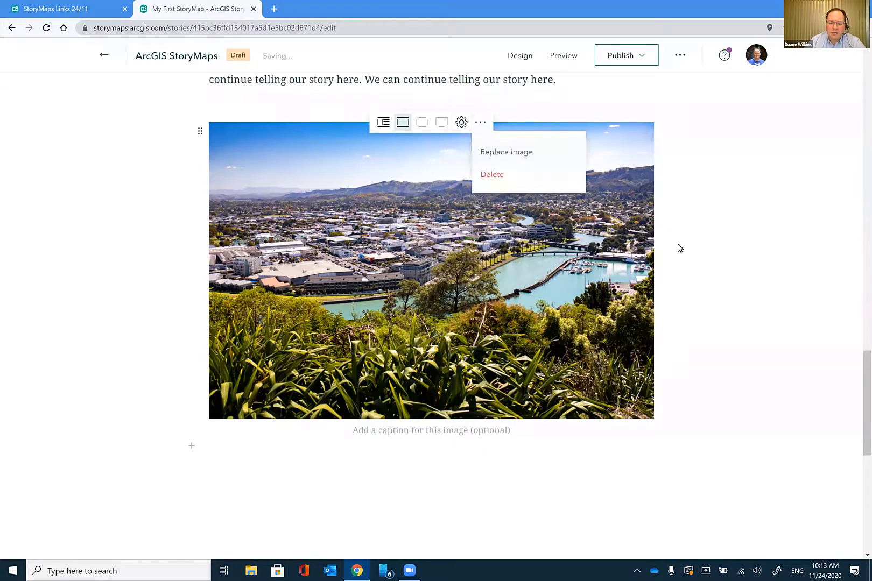
pyautogui.click(745, 285)
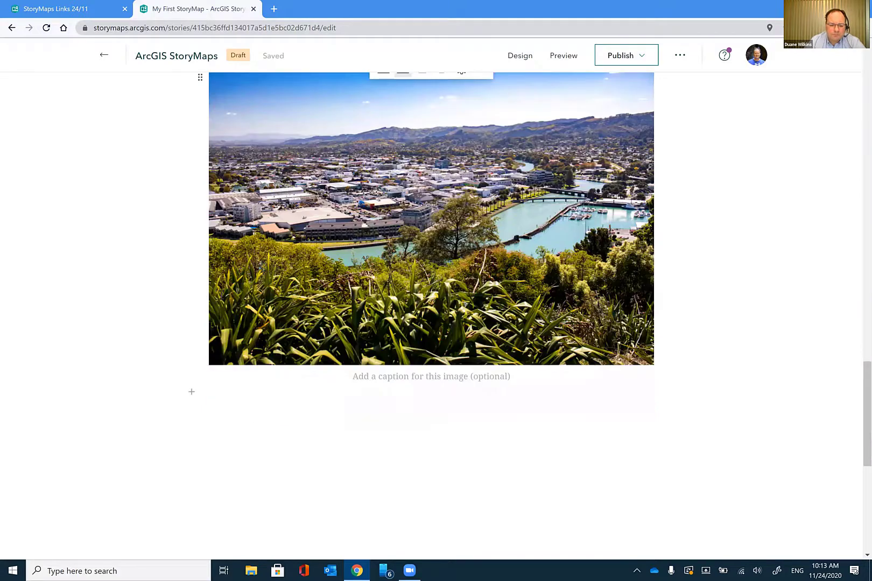
# Step: Start adding a video block directly beneath the Gisborne image
pyautogui.scroll(-1, 301, 318)
pyautogui.scroll(-2, 194, 290)
pyautogui.click(193, 288)
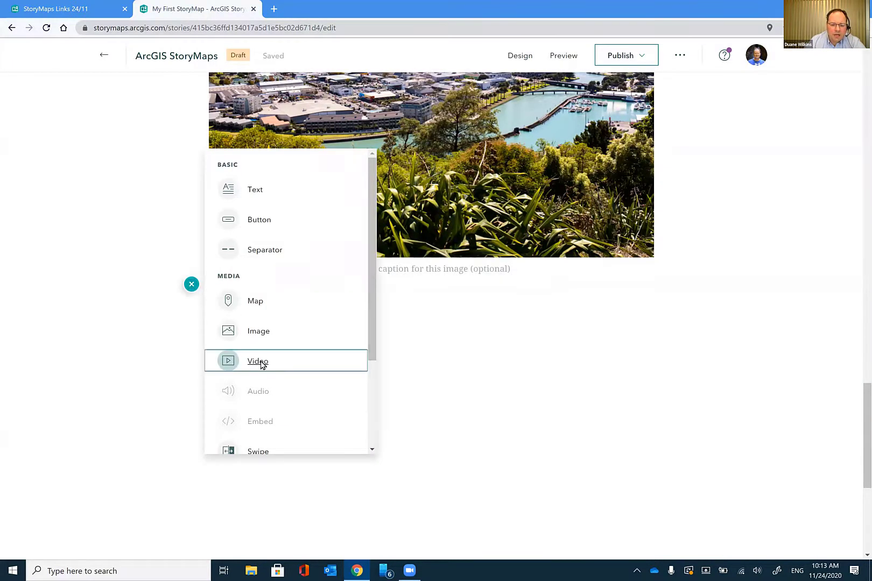
pyautogui.click(257, 363)
pyautogui.click(430, 305)
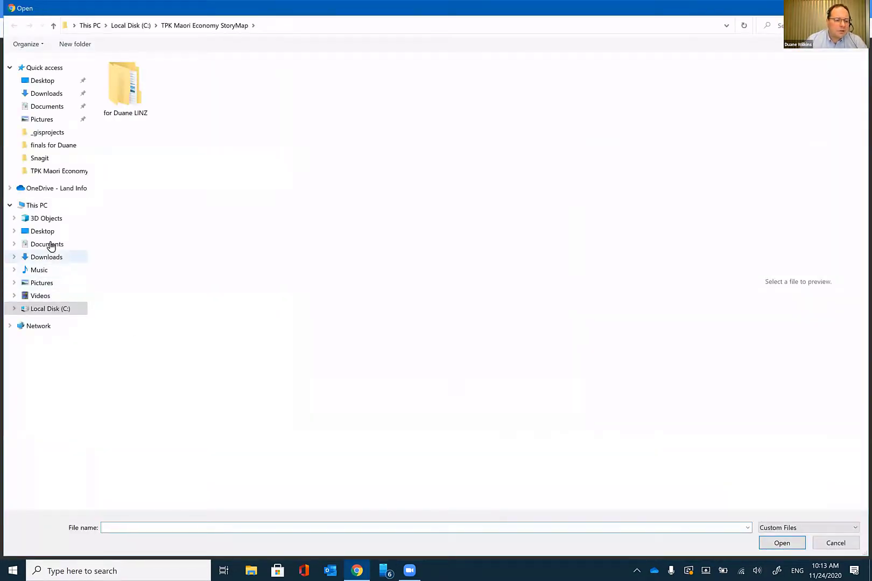
pyautogui.click(56, 265)
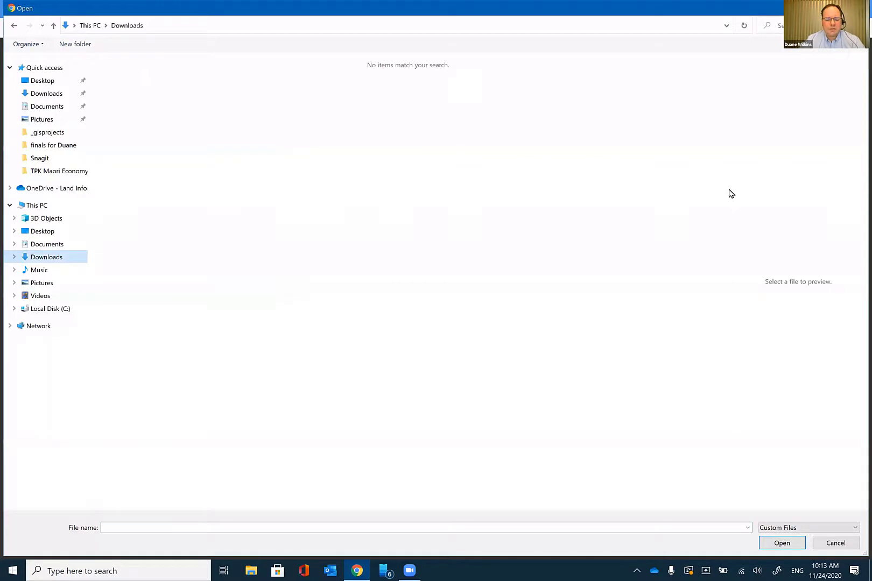
pyautogui.press('Escape')
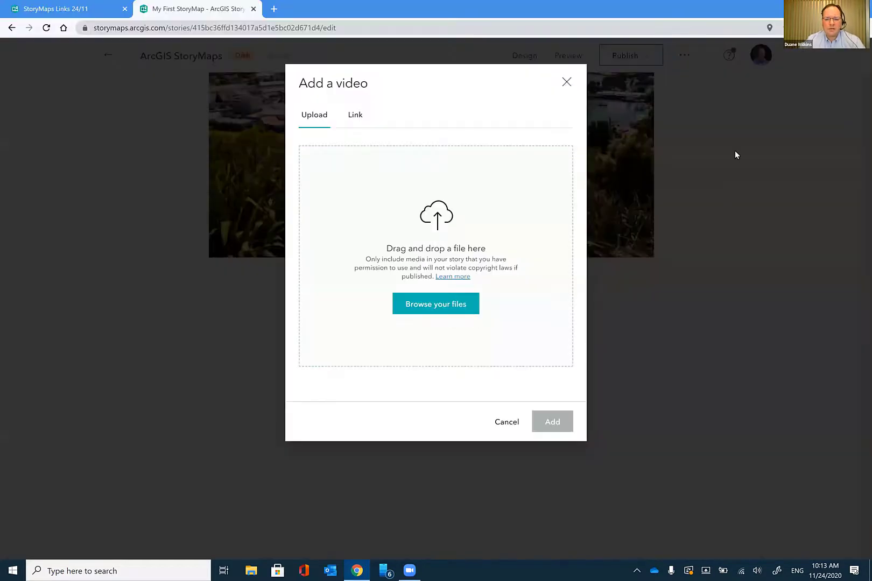
# Step: Open YouTube in a new browser tab and copy the video URL of "8 Hours of Beautiful Birds (No Music) 4K Nature Relaxation"
pyautogui.click(275, 9)
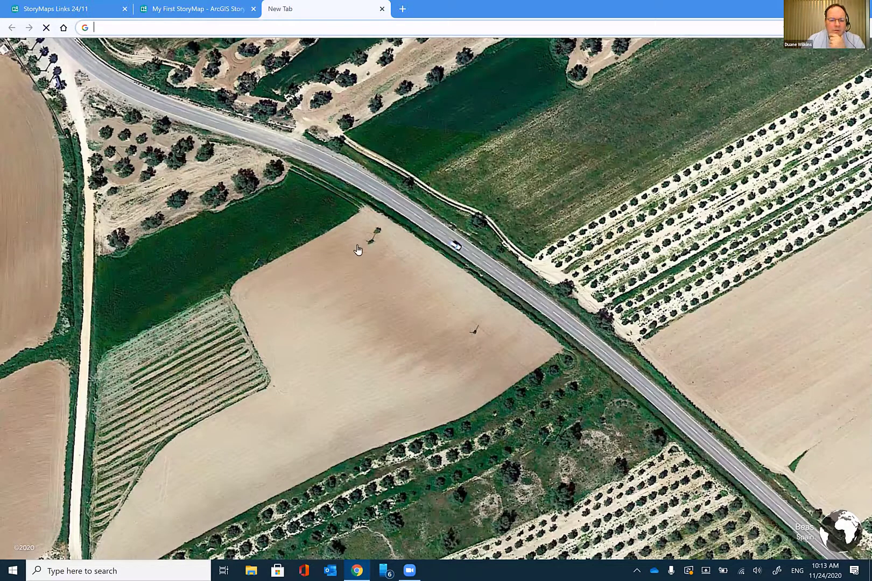
pyautogui.write('youtube.com')
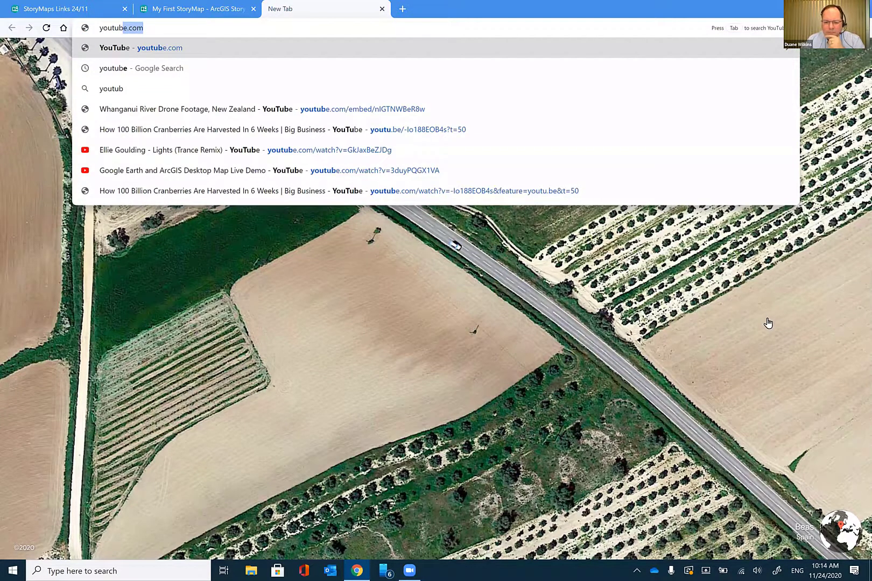
pyautogui.press('Return')
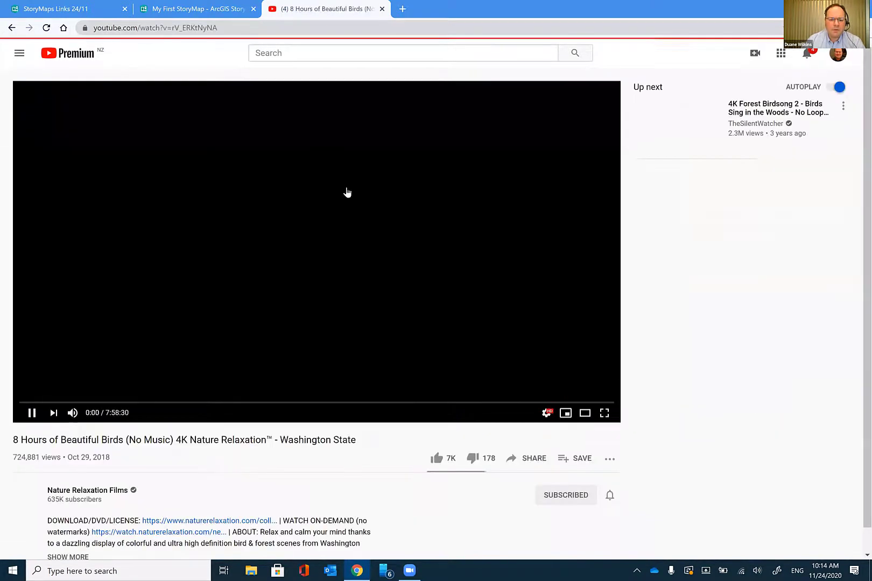
pyautogui.rightClick(347, 195)
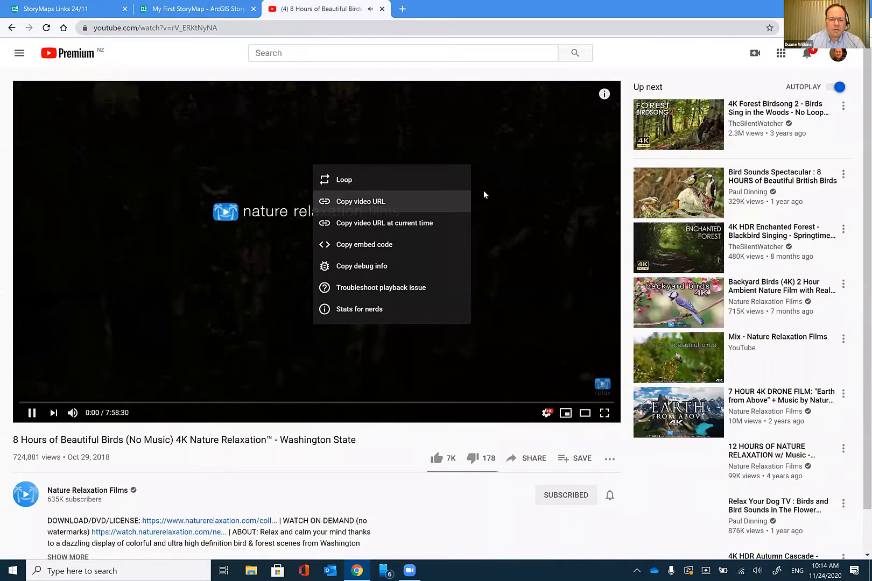
pyautogui.click(206, 7)
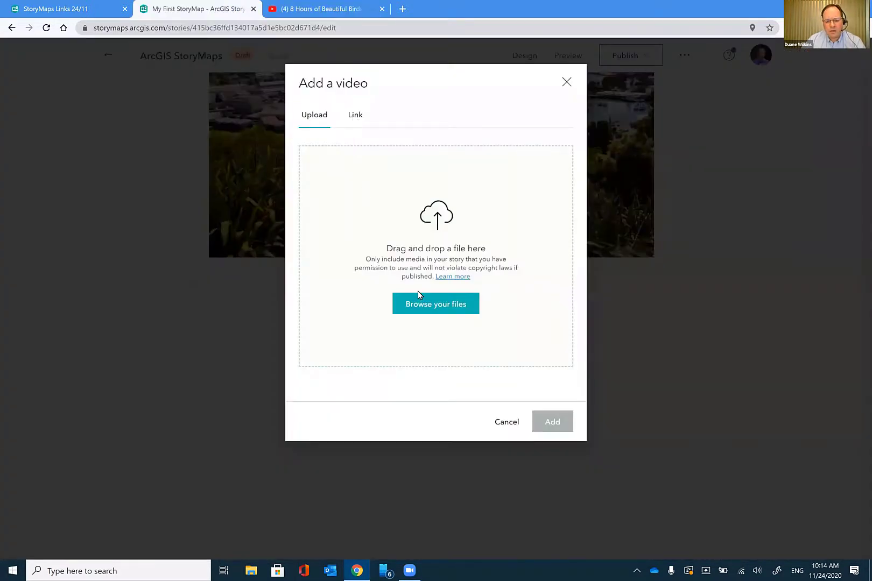
pyautogui.click(354, 116)
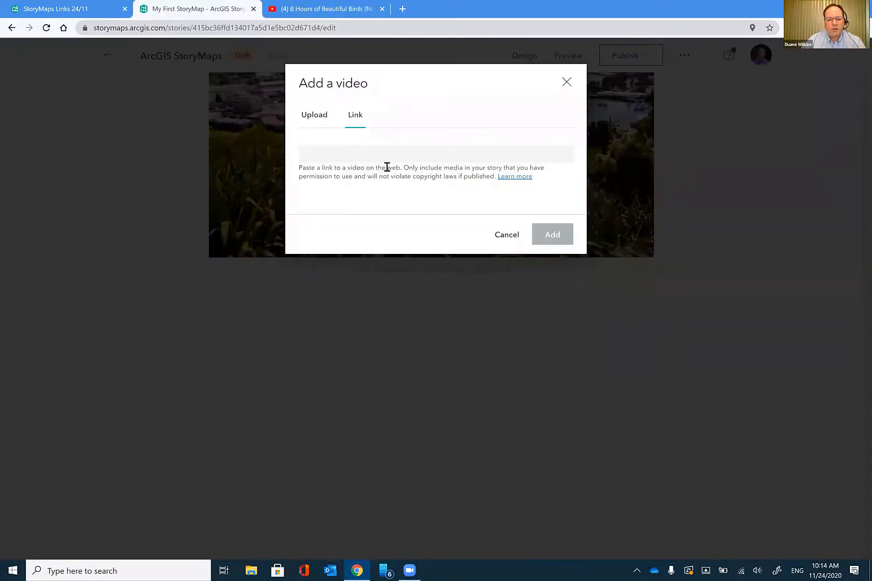
pyautogui.click(389, 150)
pyautogui.write('https://youtu.be/rV_ERKtNyNA')
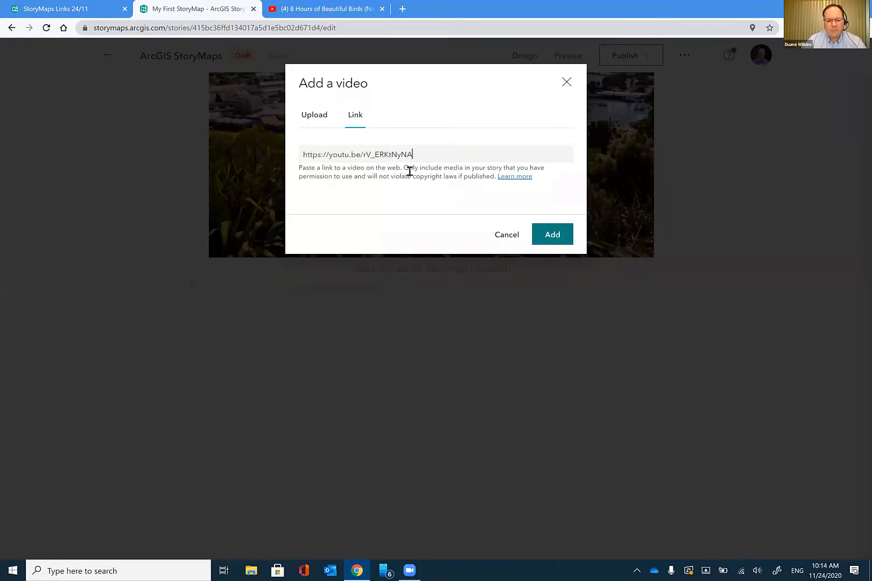
pyautogui.click(546, 238)
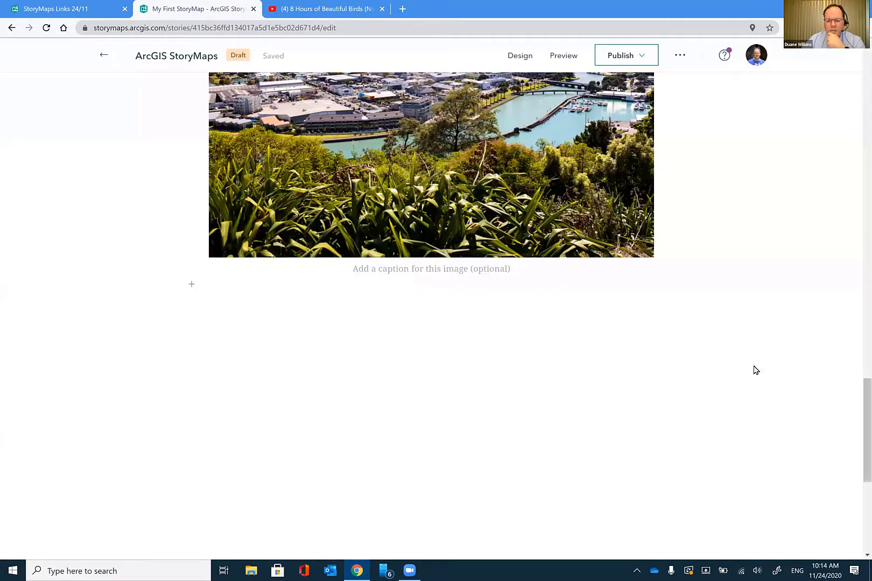
pyautogui.scroll(-2, 368, 206)
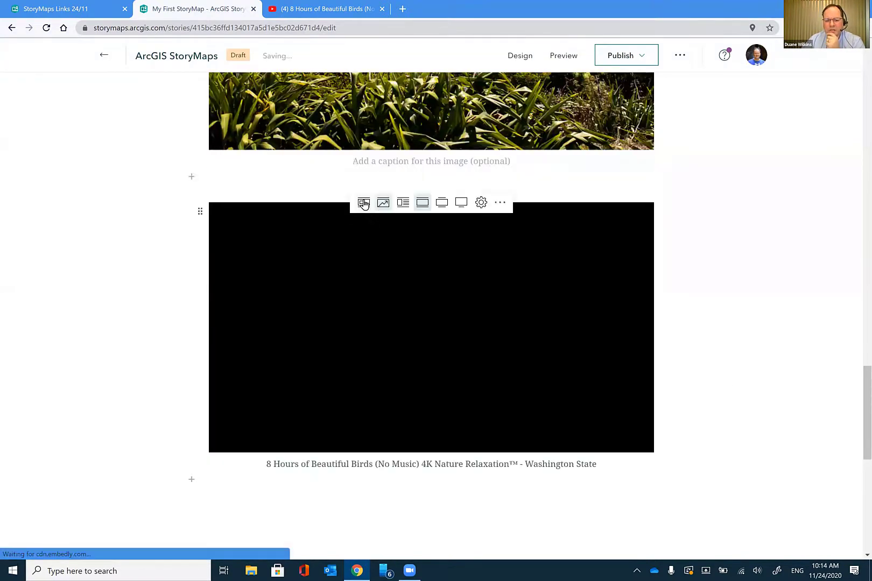
# Step: Try the birds video as a link card and at floating, wide and full widths, and restore the embedded text-column layout
pyautogui.click(361, 203)
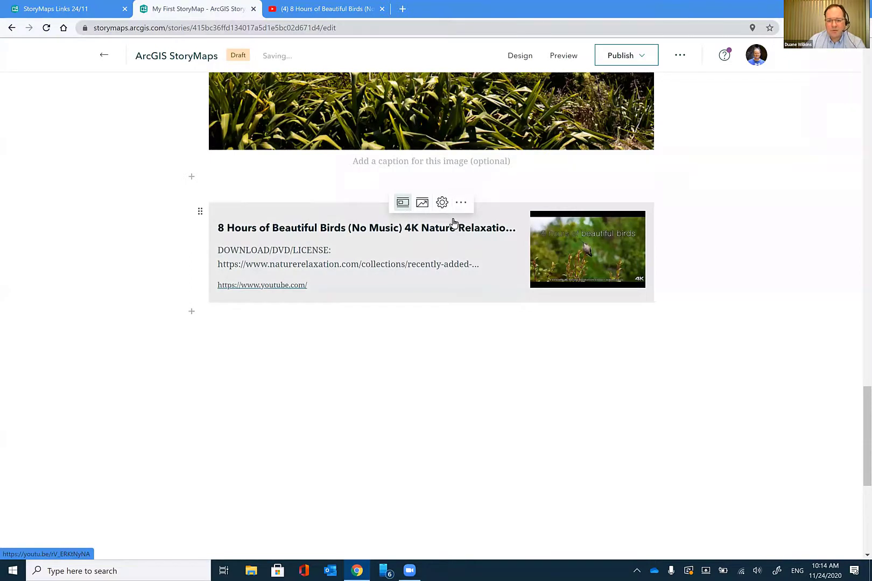
pyautogui.click(425, 204)
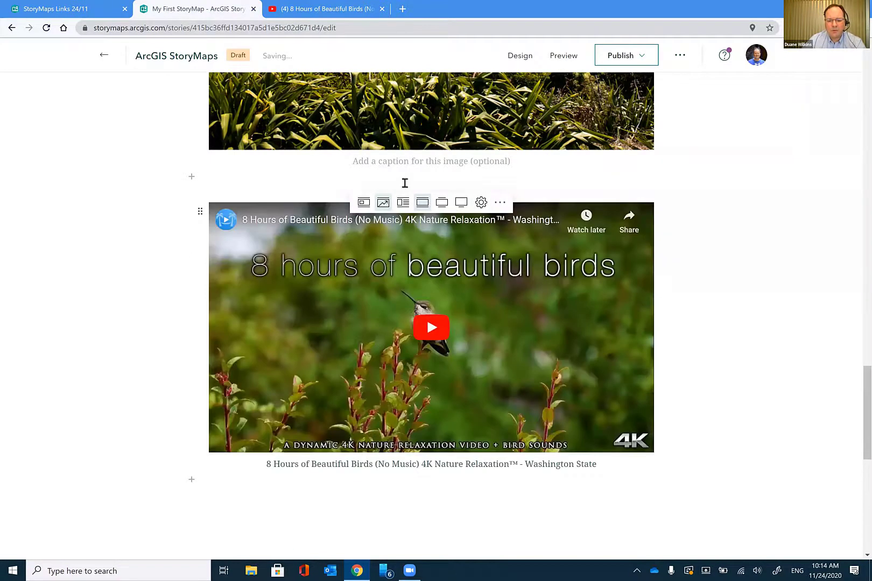
pyautogui.click(404, 203)
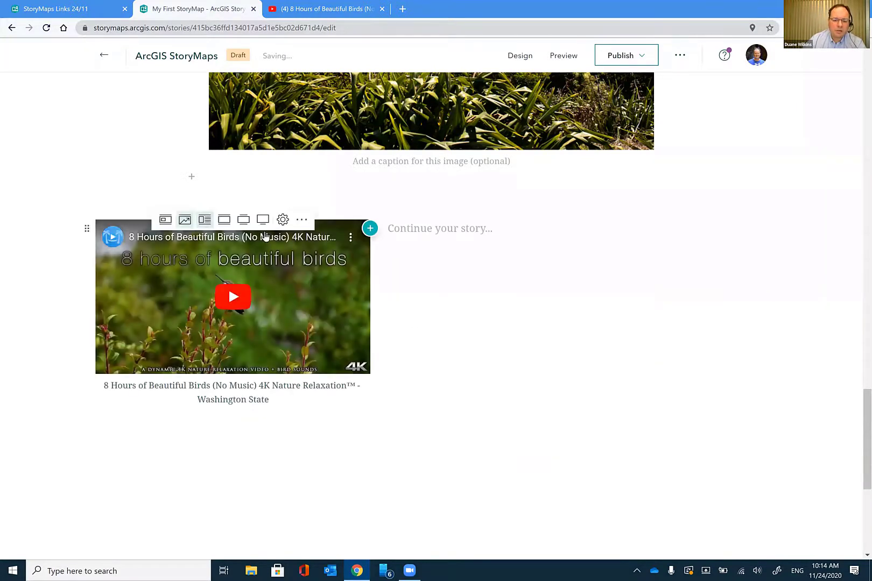
pyautogui.click(226, 222)
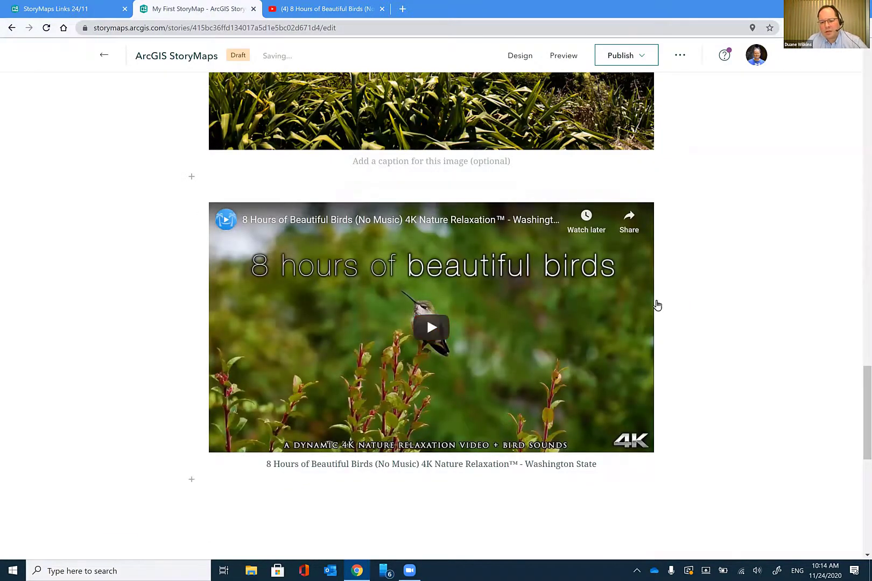
pyautogui.click(442, 203)
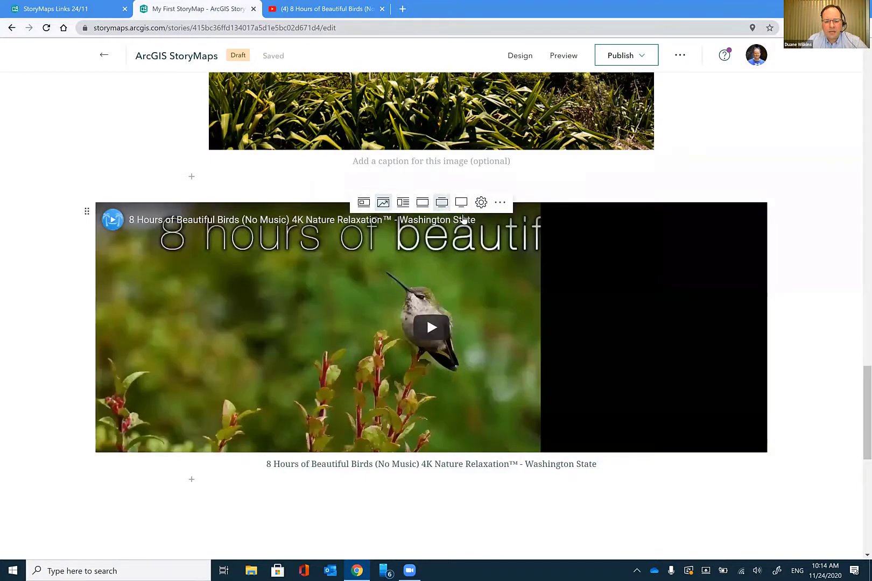
pyautogui.click(460, 204)
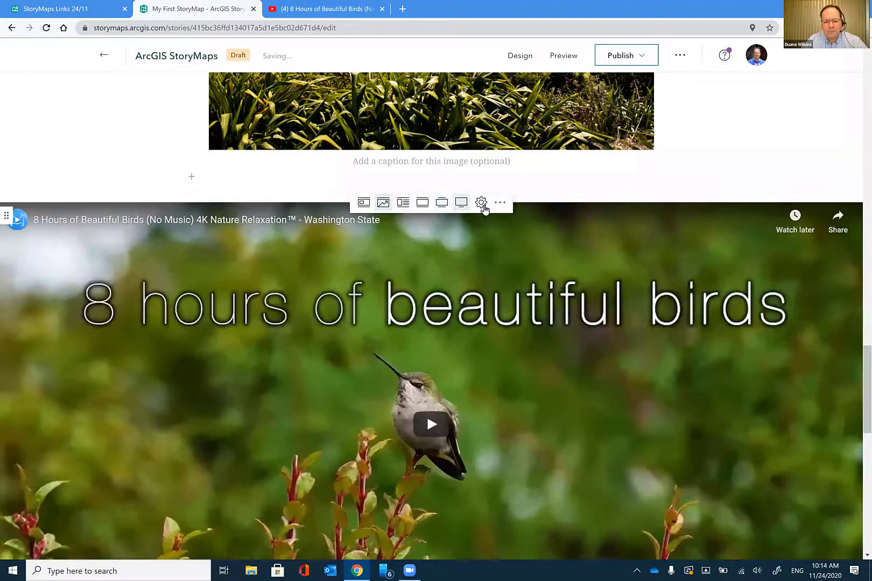
pyautogui.click(410, 203)
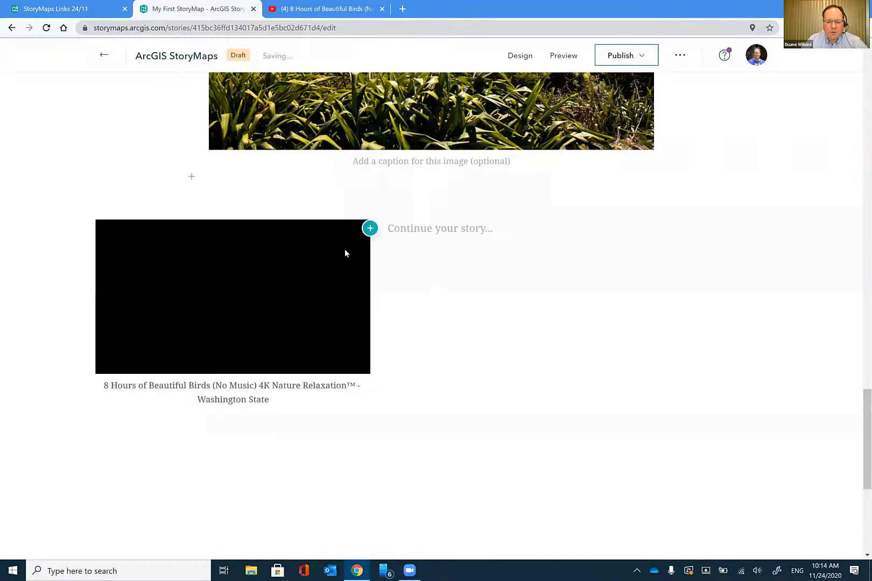
pyautogui.moveTo(269, 233)
pyautogui.click(226, 222)
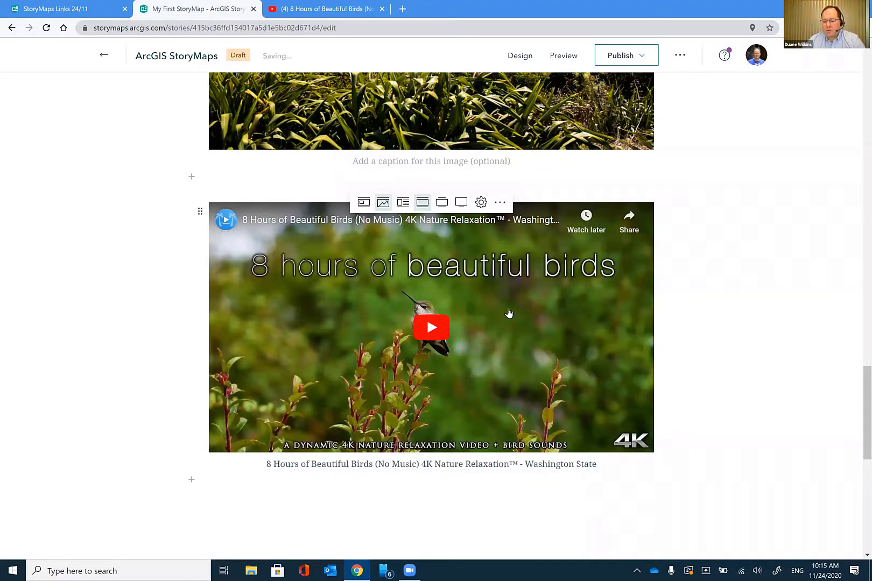
# Step: Play the embedded birds video briefly in the story editor and pause it
pyautogui.click(437, 327)
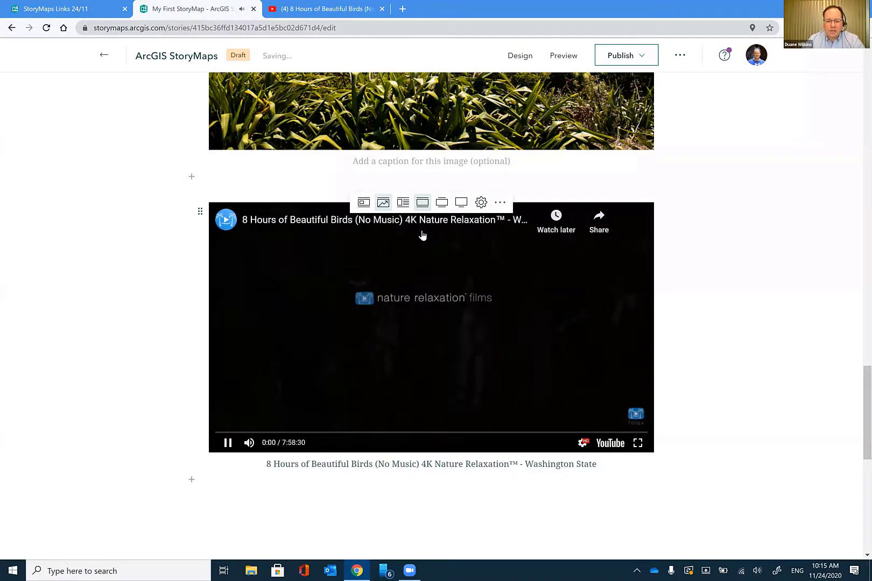
pyautogui.click(231, 442)
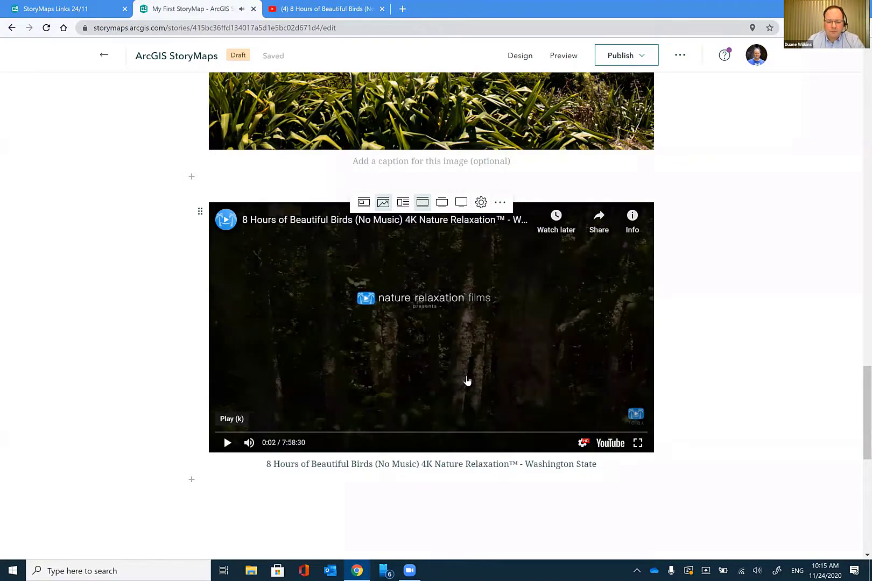
# Step: Add a map tour block below the embedded birds video, opening its setup with the choice of how to populate the tour
pyautogui.scroll(-2, 229, 339)
pyautogui.scroll(-2, 207, 272)
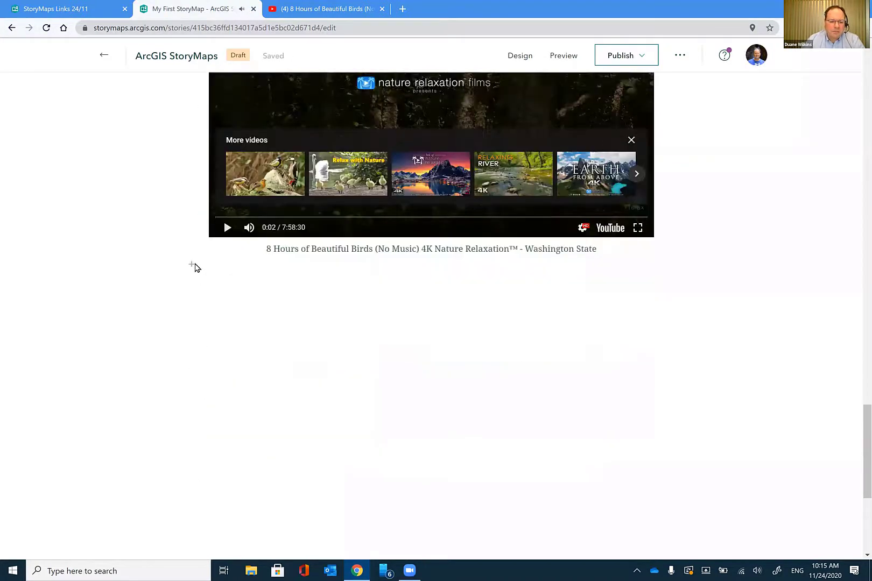
pyautogui.click(192, 264)
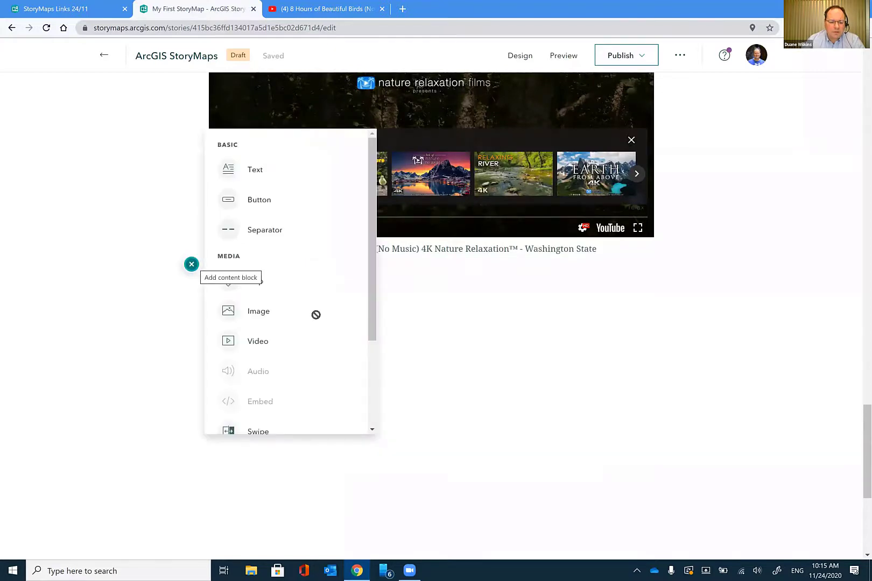
pyautogui.scroll(-3, 316, 315)
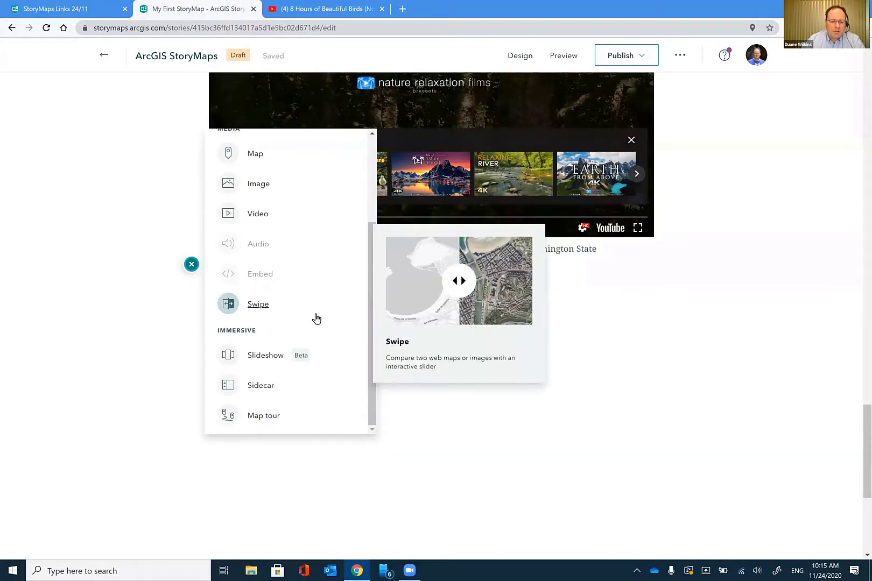
pyautogui.scroll(-2, 316, 318)
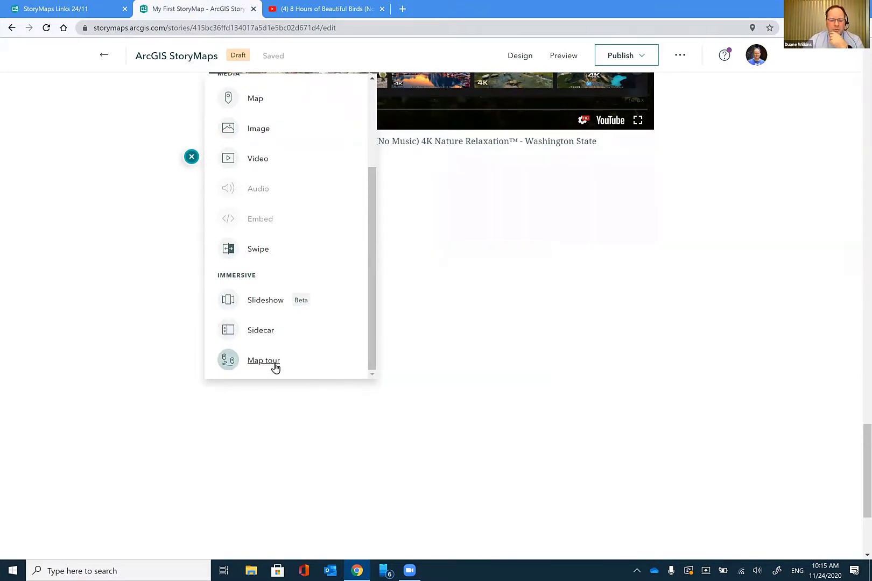
pyautogui.moveTo(276, 368)
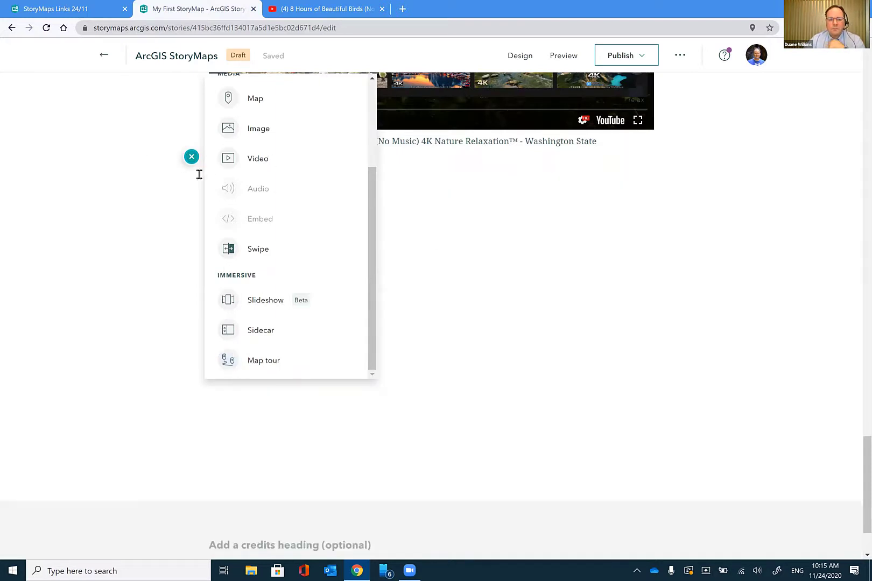
pyautogui.click(199, 174)
pyautogui.click(192, 193)
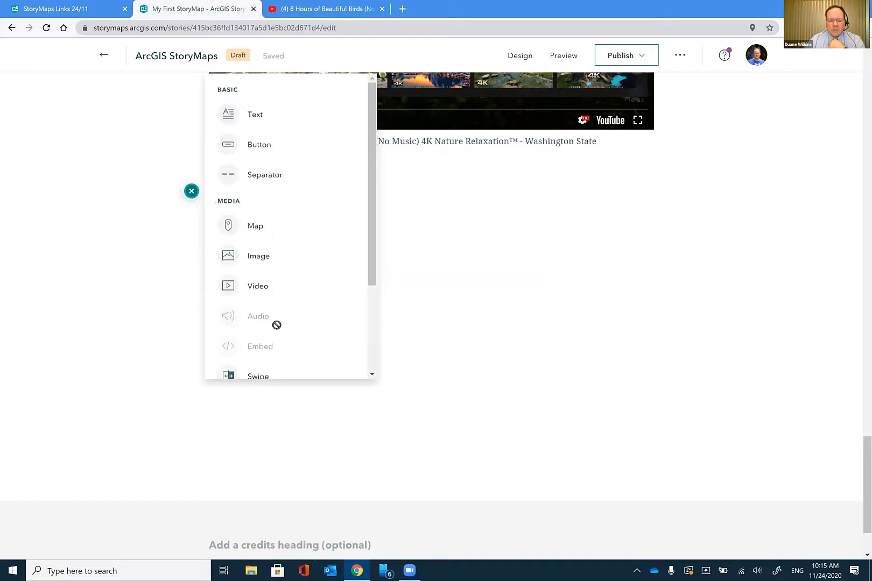
pyautogui.scroll(-3, 284, 325)
pyautogui.click(259, 362)
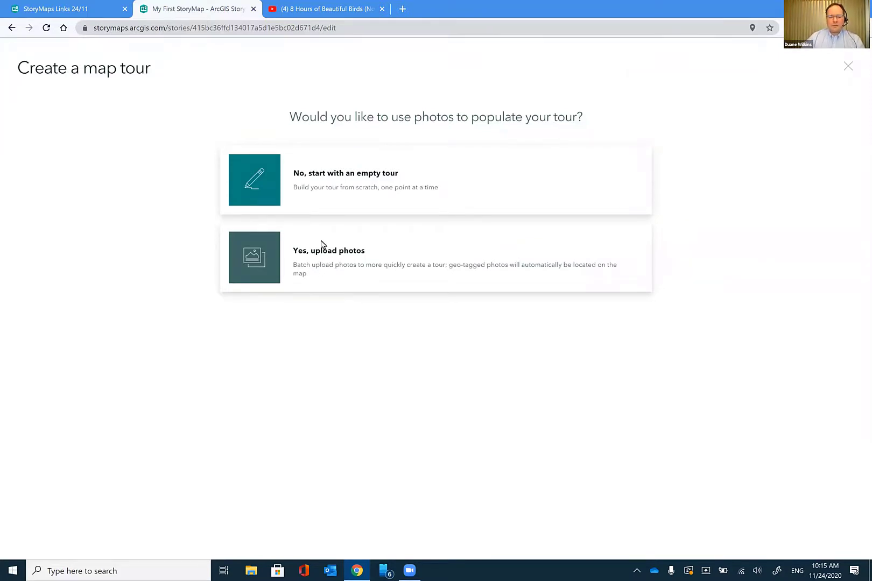
# Step: Switch to the StoryMaps Links 24/11 page and open the "17 Photos Image Map Tour" story from its Other StoryMap Links section
pyautogui.click(61, 5)
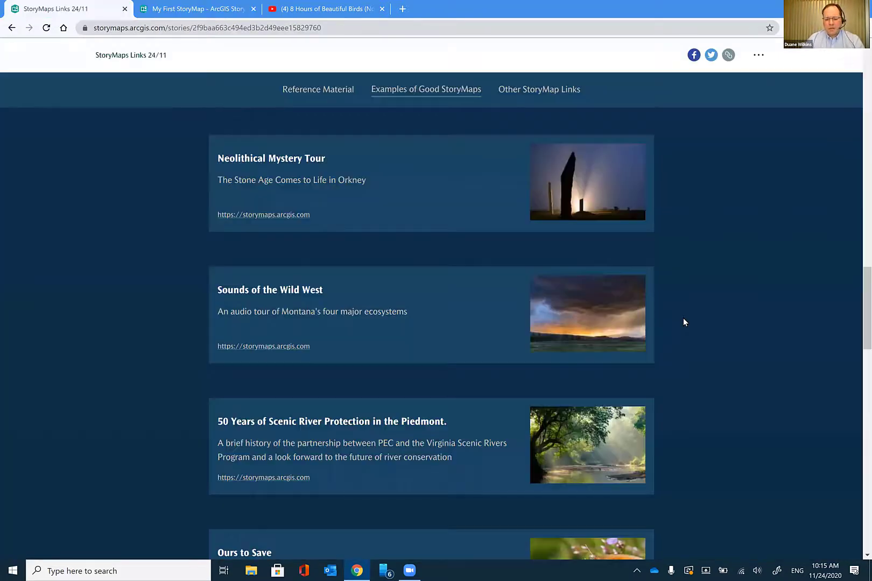
pyautogui.scroll(-15, 695, 306)
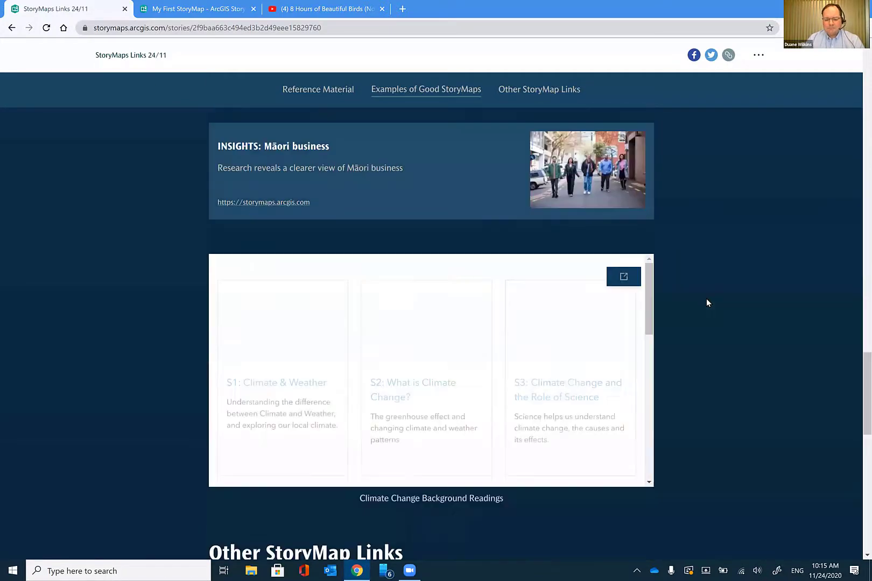
pyautogui.scroll(-10, 707, 305)
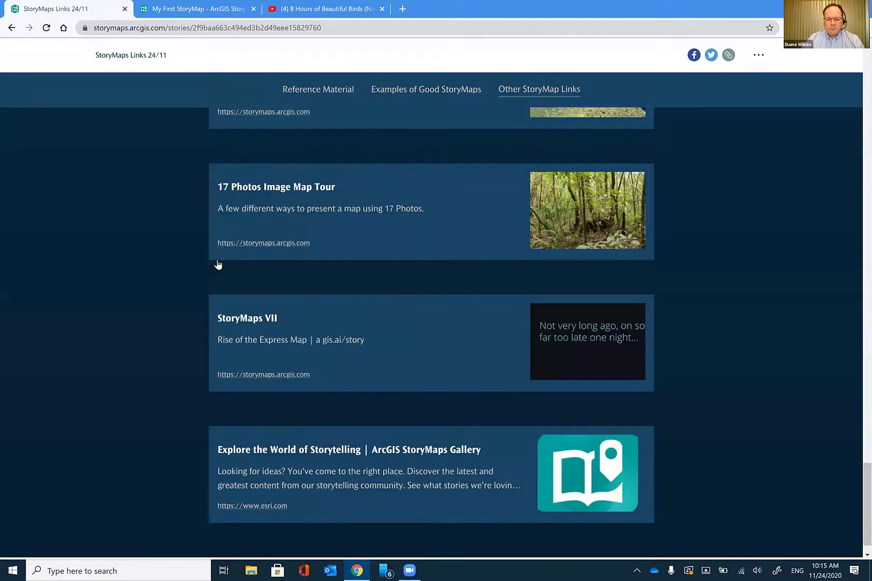
pyautogui.scroll(1, 275, 246)
pyautogui.click(280, 252)
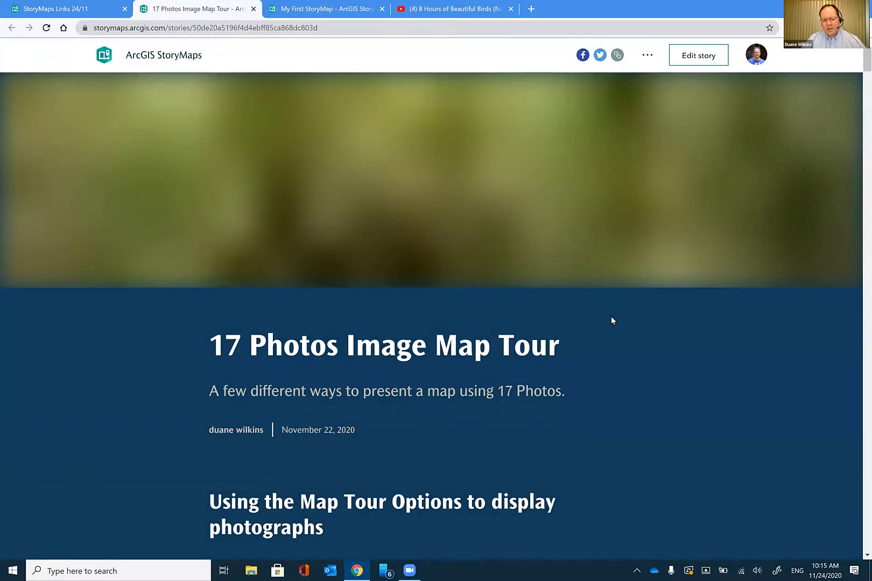
# Step: Open the shared photo album from the story's Access Photos link and download all its photos as 2020-11-23.zip
pyautogui.scroll(-2, 597, 333)
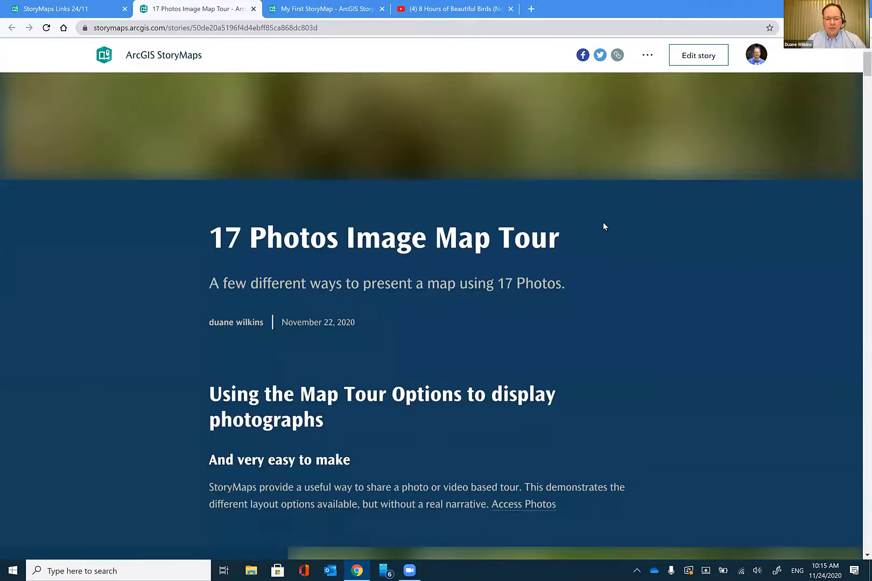
pyautogui.scroll(-3, 612, 281)
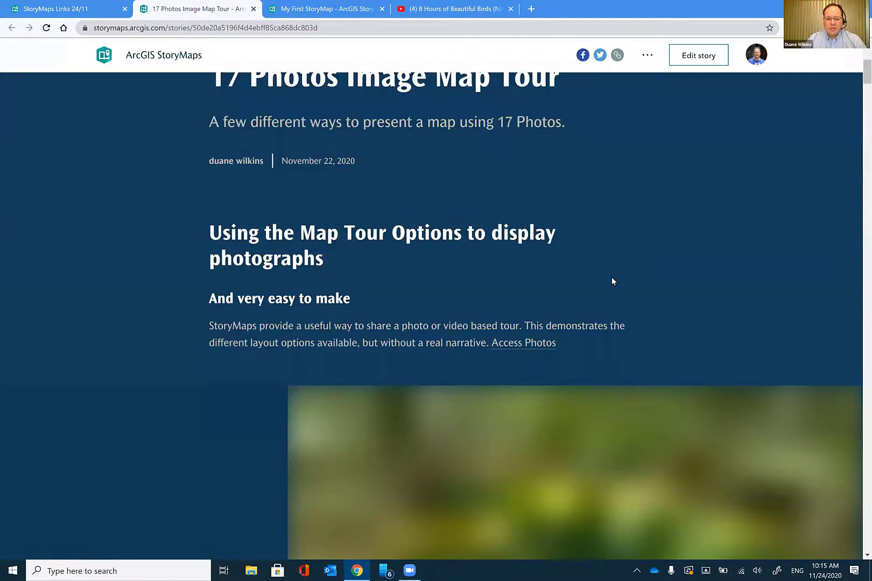
pyautogui.click(526, 343)
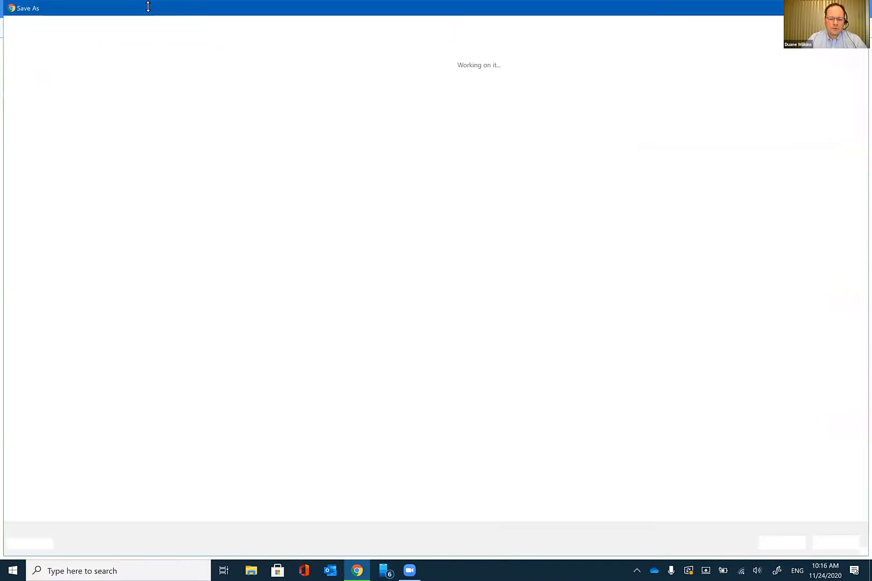
pyautogui.press('Return')
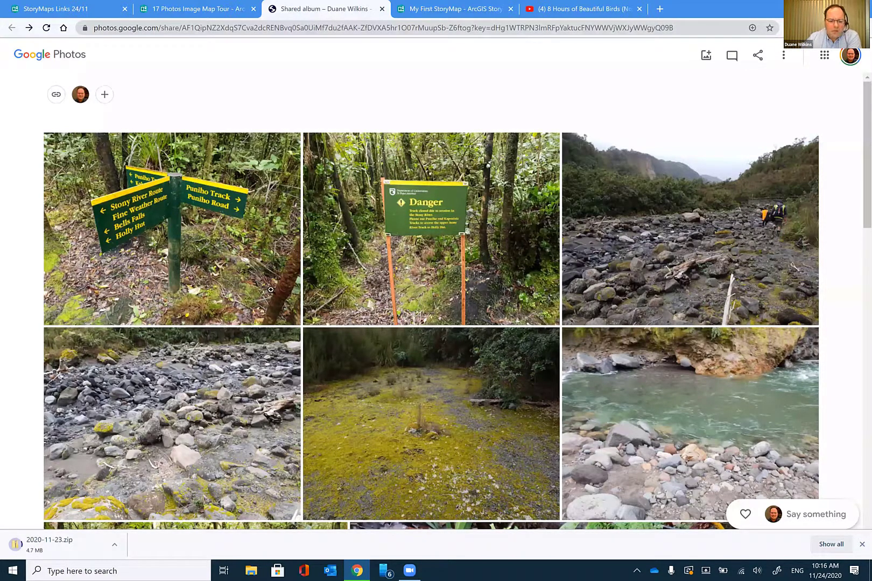
# Step: Back in the 17 Photos story, examine the media-focused map tour and how its map follows each photo
pyautogui.hotkey('ctrl', 'shift', 'Tab')
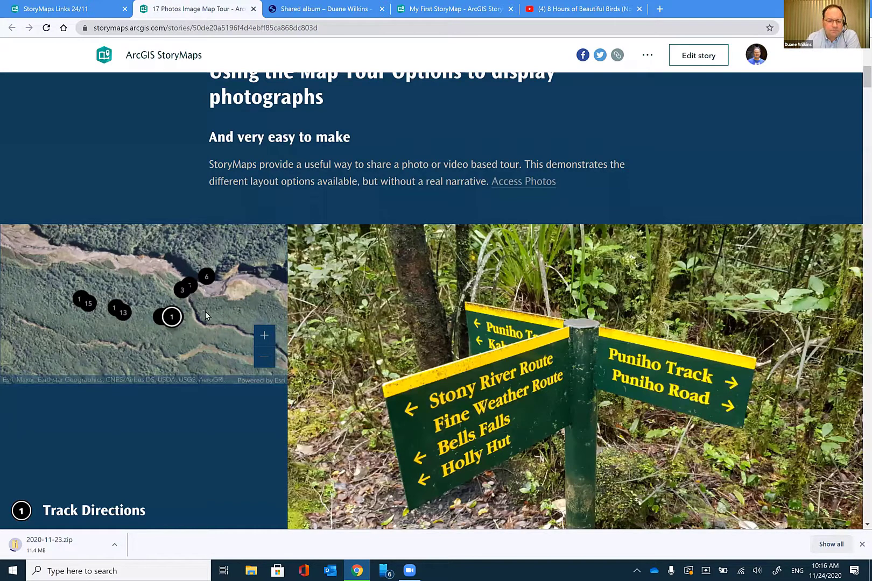
pyautogui.scroll(-3, 146, 213)
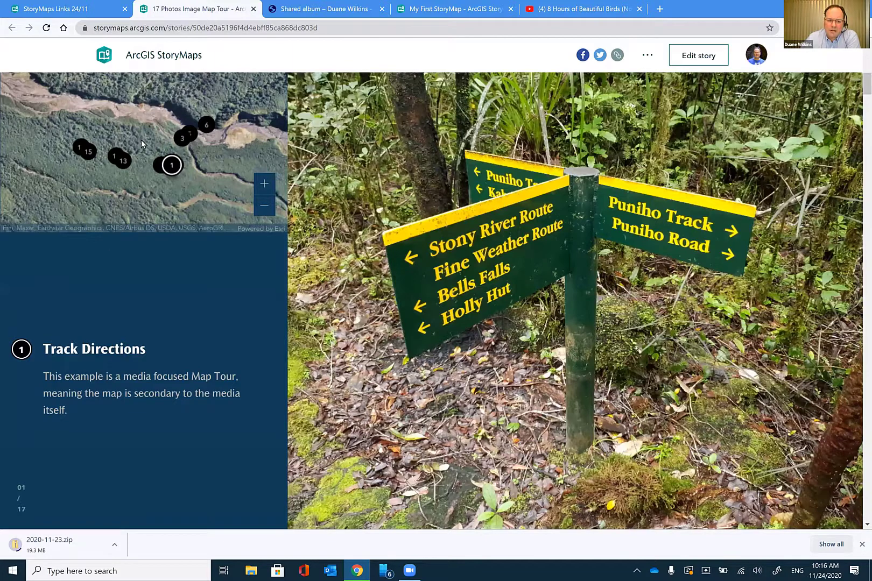
pyautogui.scroll(-2, 78, 254)
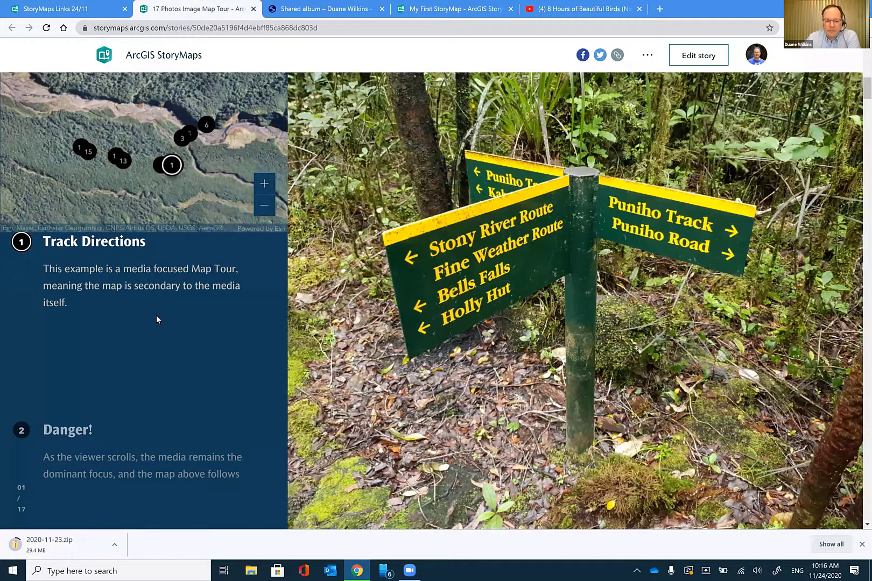
pyautogui.scroll(-6, 172, 300)
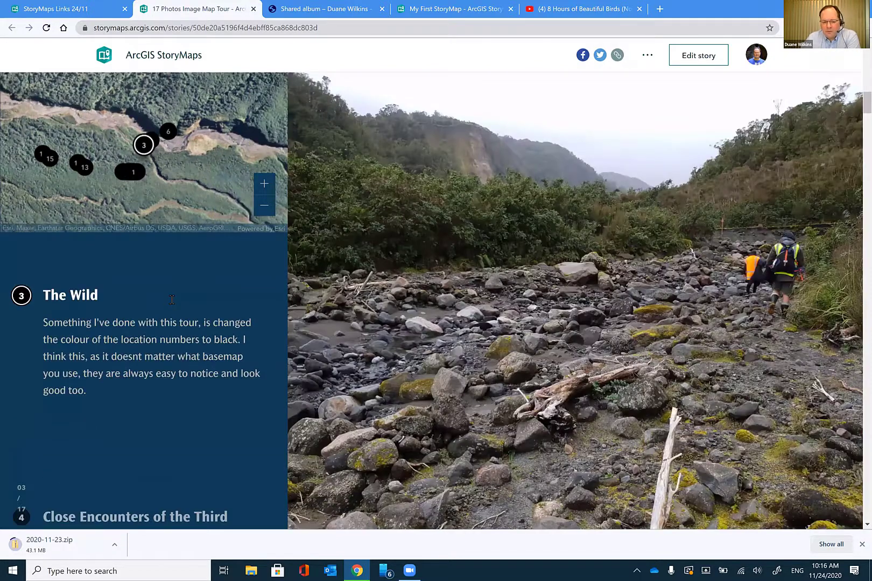
pyautogui.scroll(-3, 133, 310)
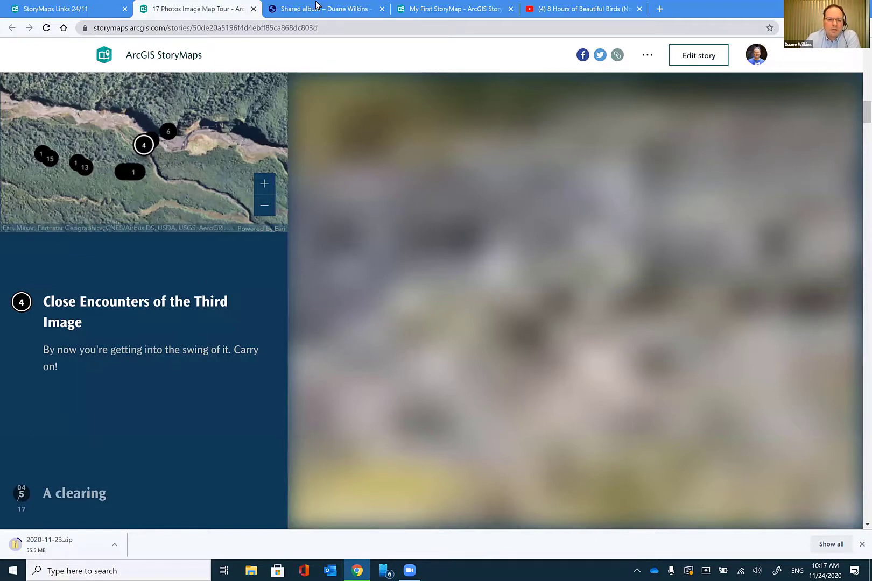
pyautogui.scroll(-6, 74, 8)
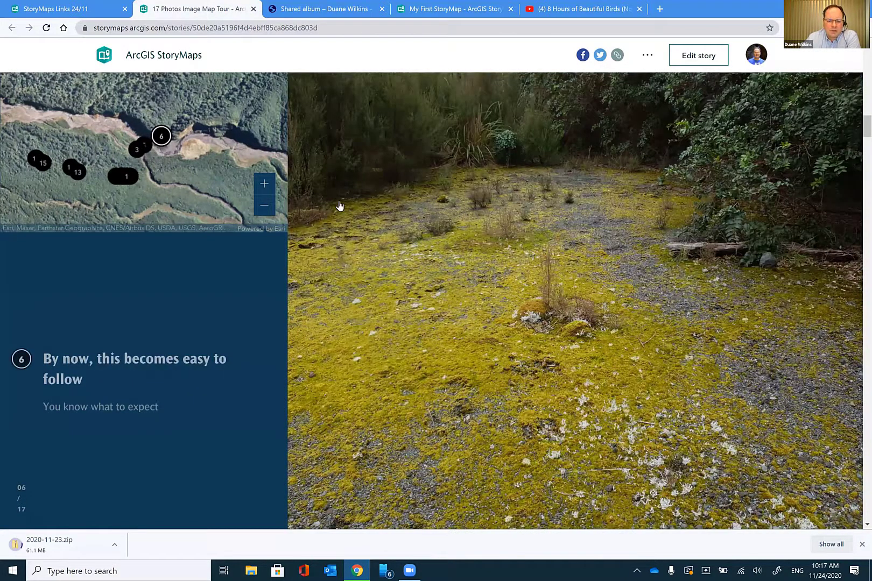
pyautogui.click(57, 9)
pyautogui.hotkey('ctrl', '4')
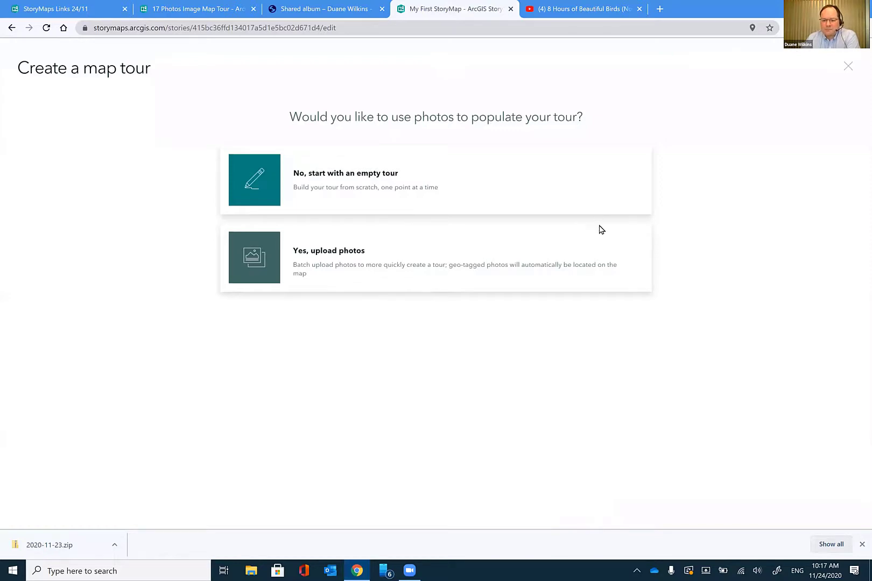
pyautogui.hotkey('ctrl', '2')
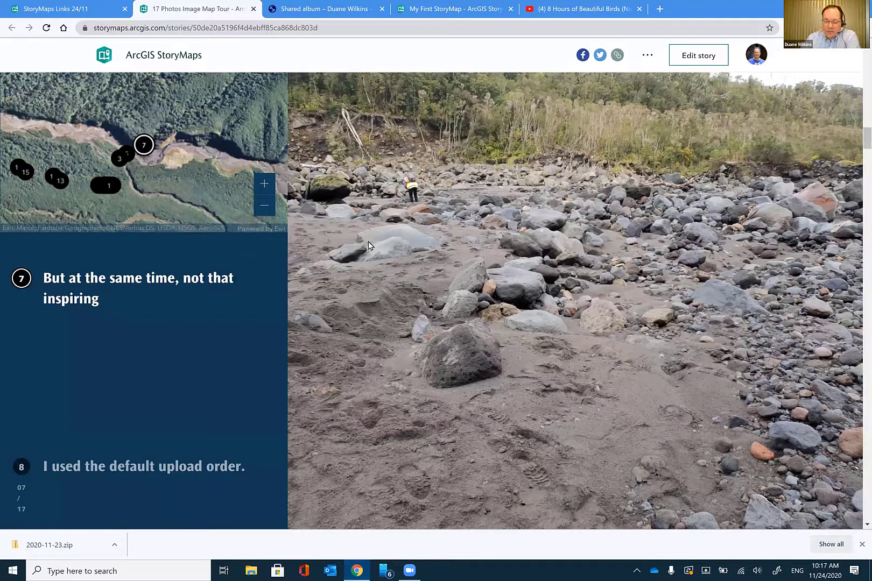
pyautogui.scroll(-15, 371, 261)
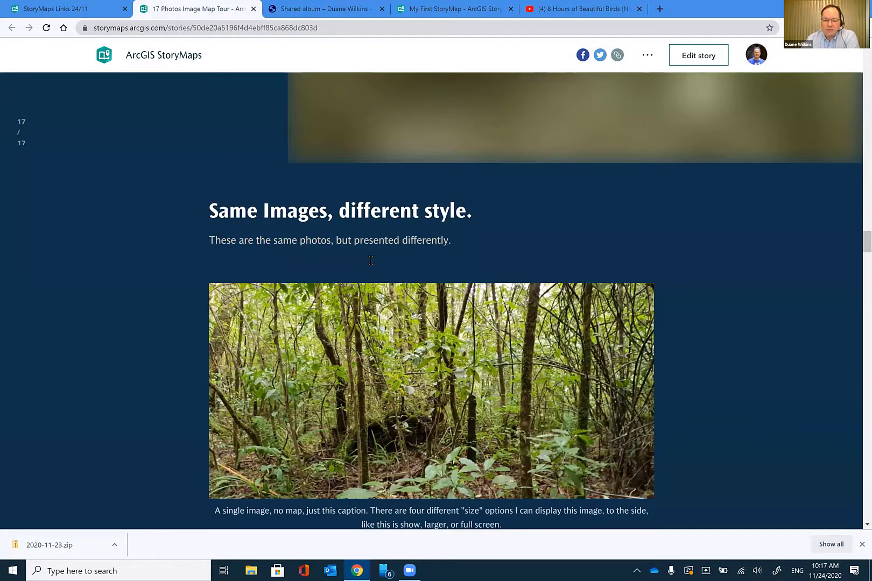
# Step: Examine the map-focused tour under "Another Map tour style", reading the notes on moving overlapping location markers
pyautogui.scroll(-6, 380, 280)
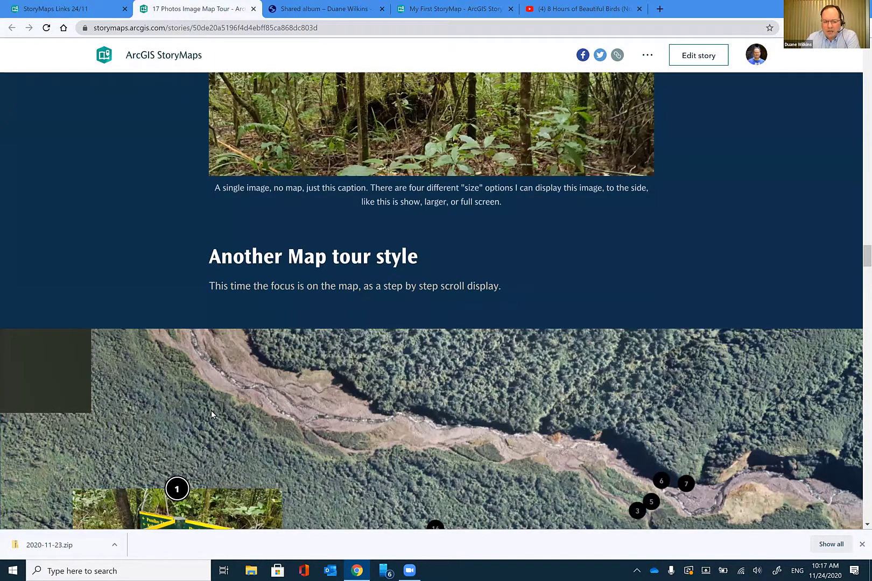
pyautogui.scroll(-5, 215, 372)
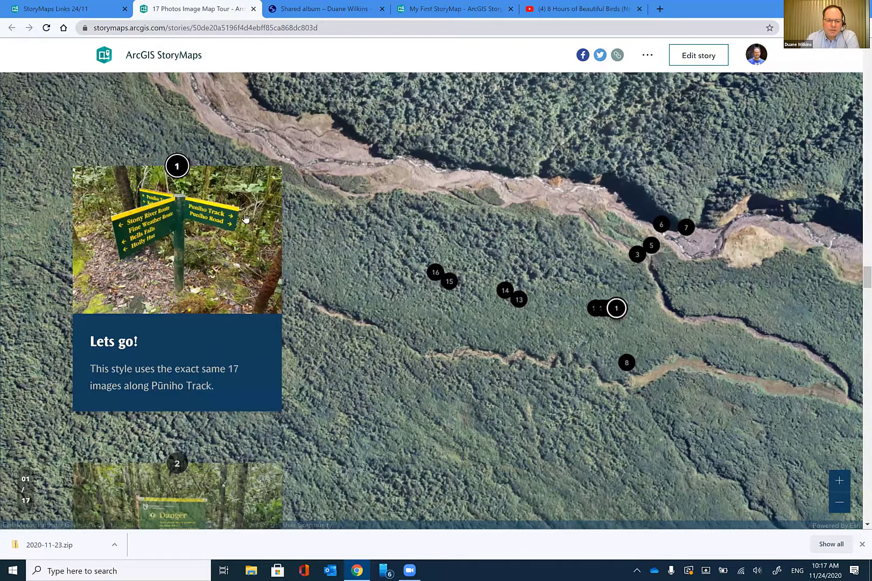
pyautogui.scroll(-3, 247, 237)
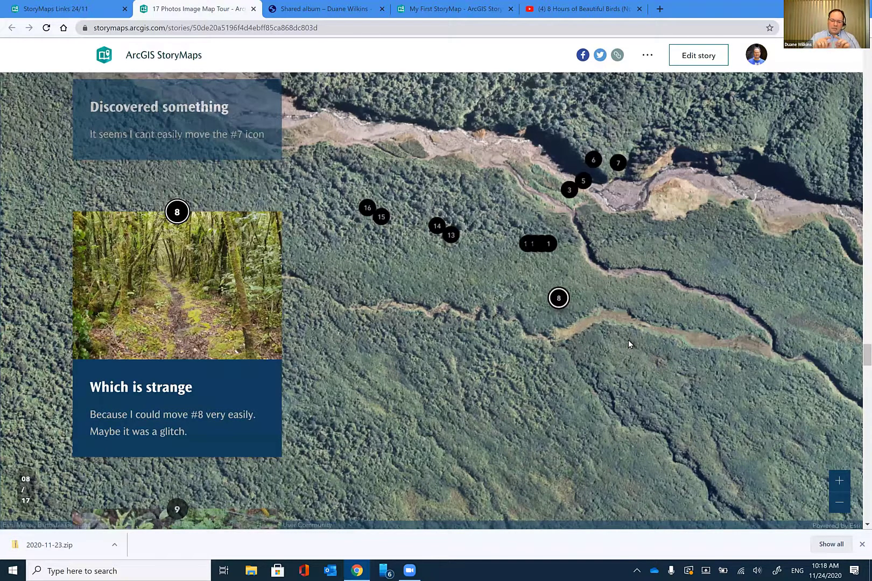
pyautogui.scroll(4, 628, 340)
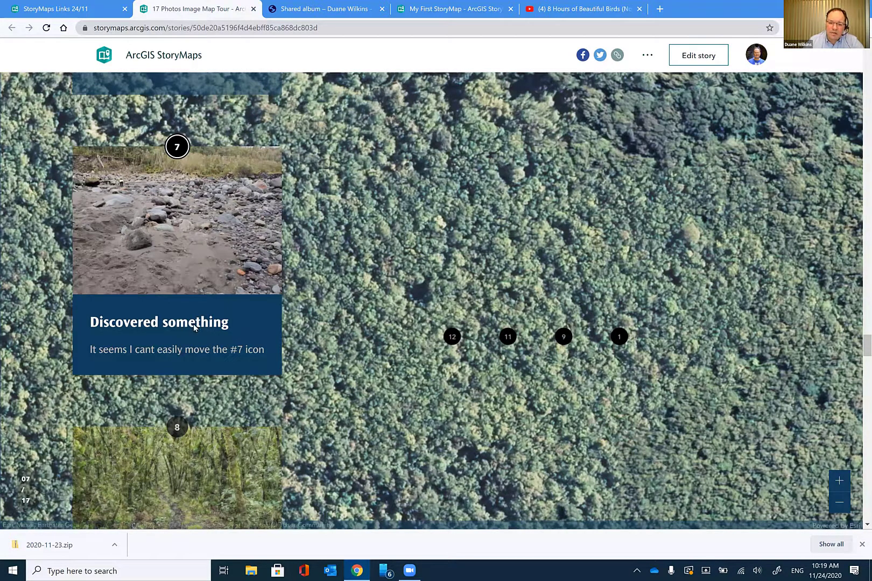
pyautogui.scroll(-2, 193, 324)
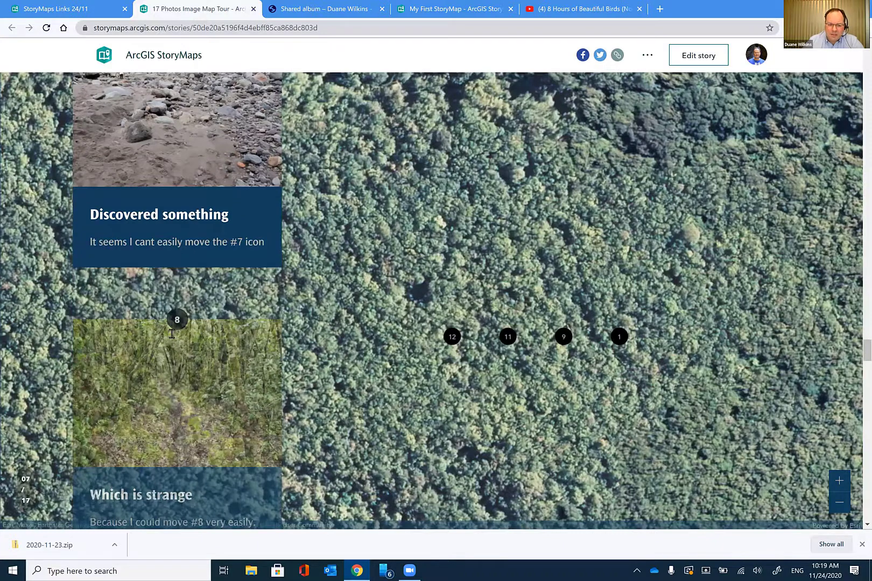
pyautogui.scroll(-3, 171, 334)
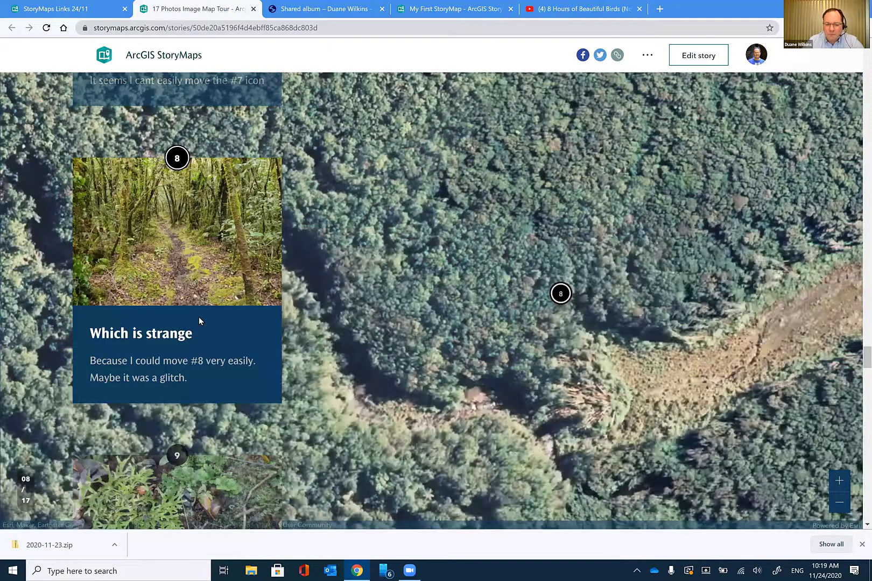
pyautogui.scroll(-1, 199, 321)
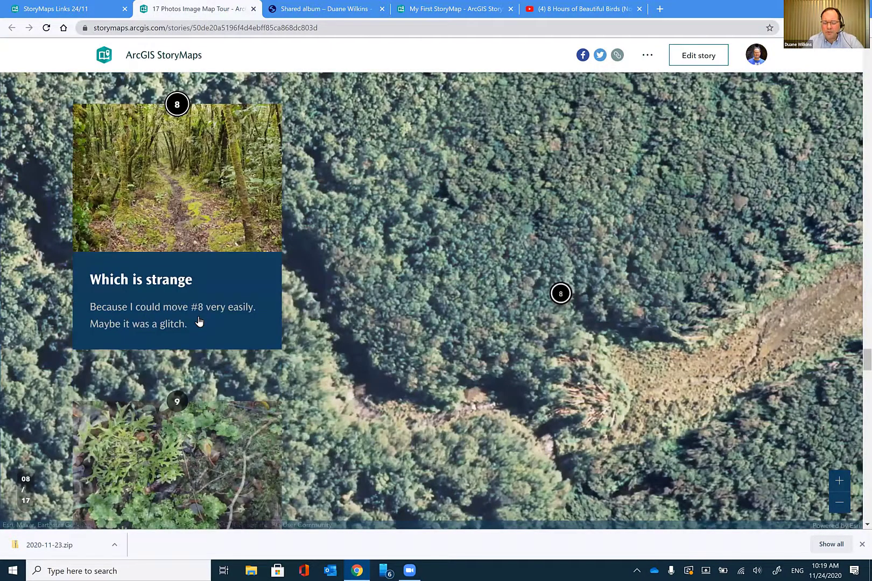
pyautogui.scroll(-2, 199, 321)
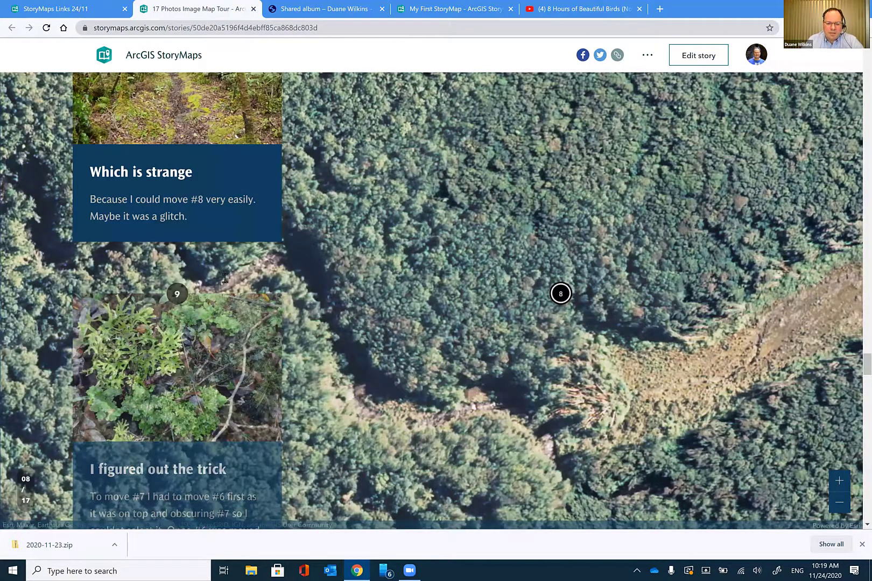
pyautogui.scroll(-2, 226, 277)
pyautogui.scroll(-4, 469, 304)
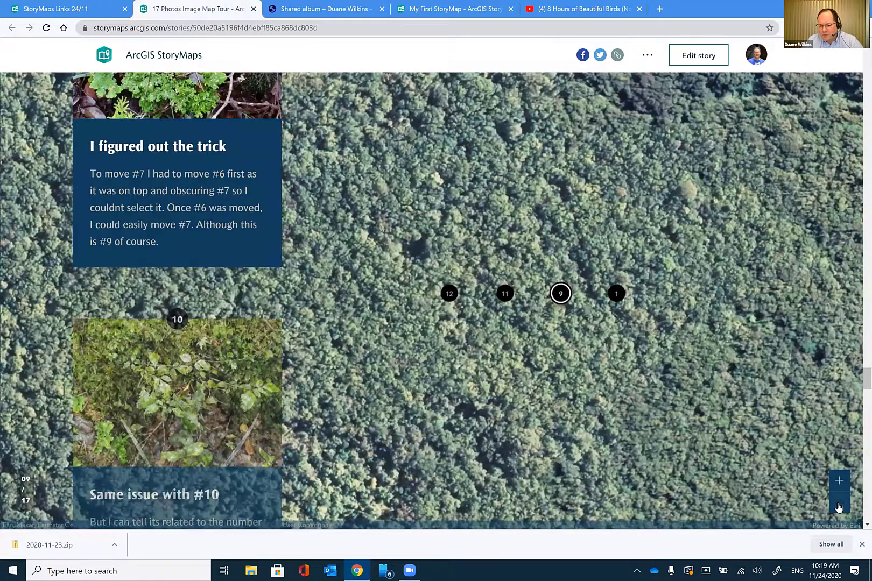